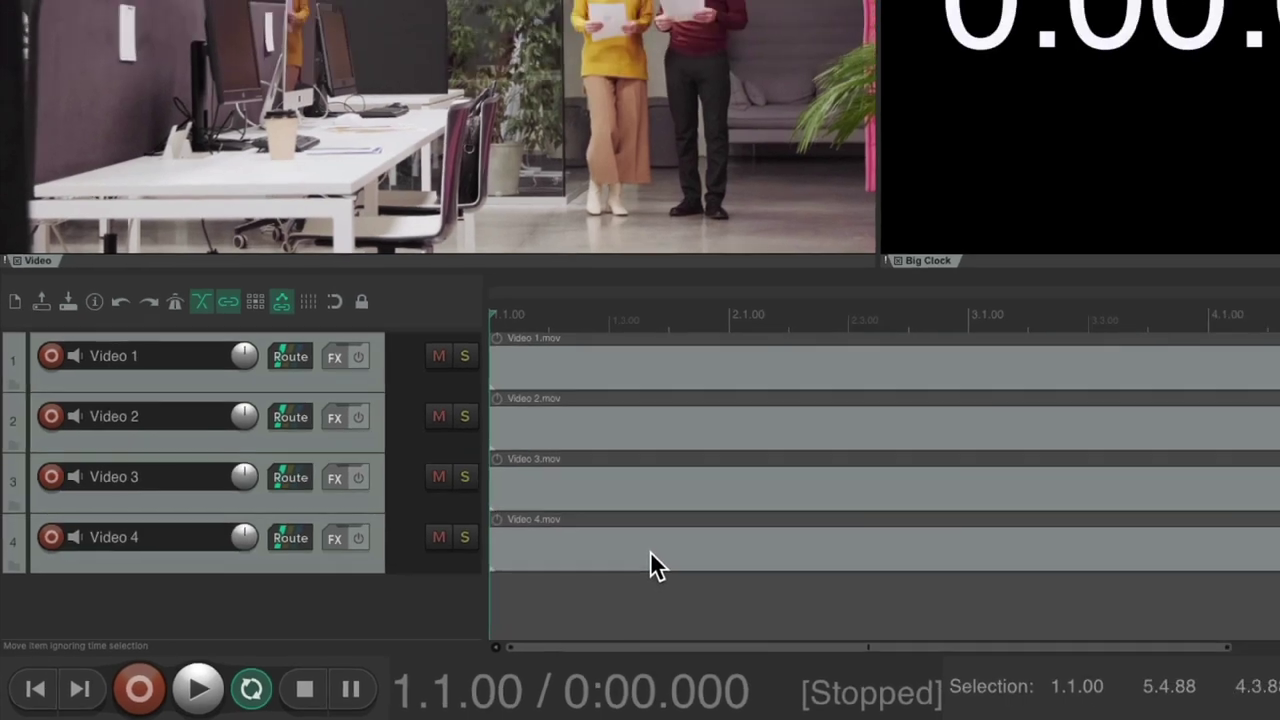
# - Preview each of the four video clips by muting the Video 4, Video 3 and Video 2 tracks in turn, and unmute them all
pyautogui.press('space')
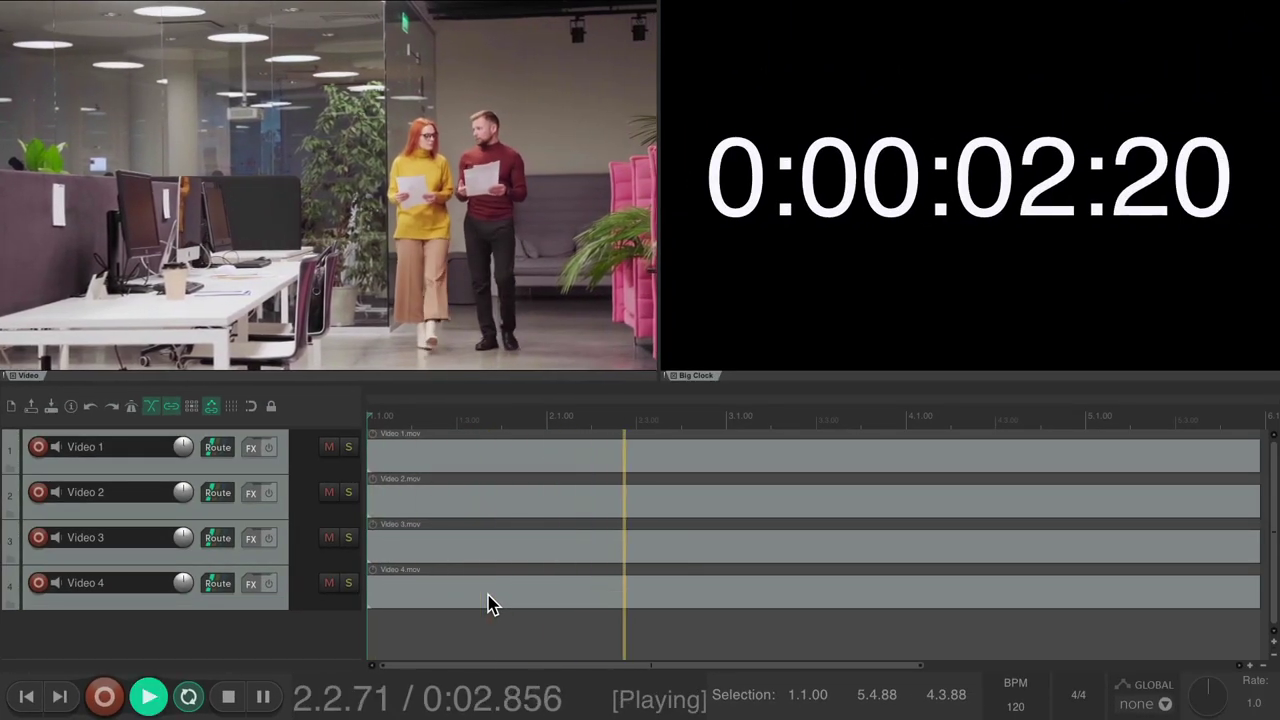
pyautogui.press('space')
pyautogui.click(329, 583)
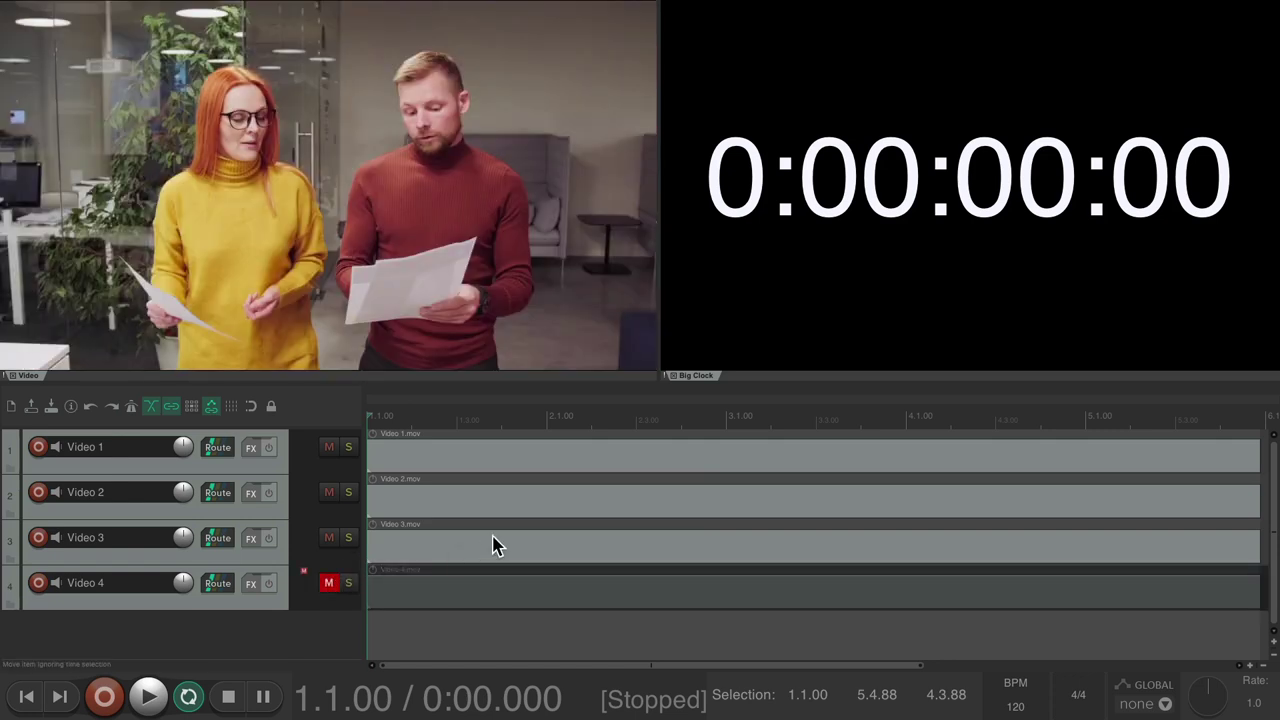
pyautogui.press('space')
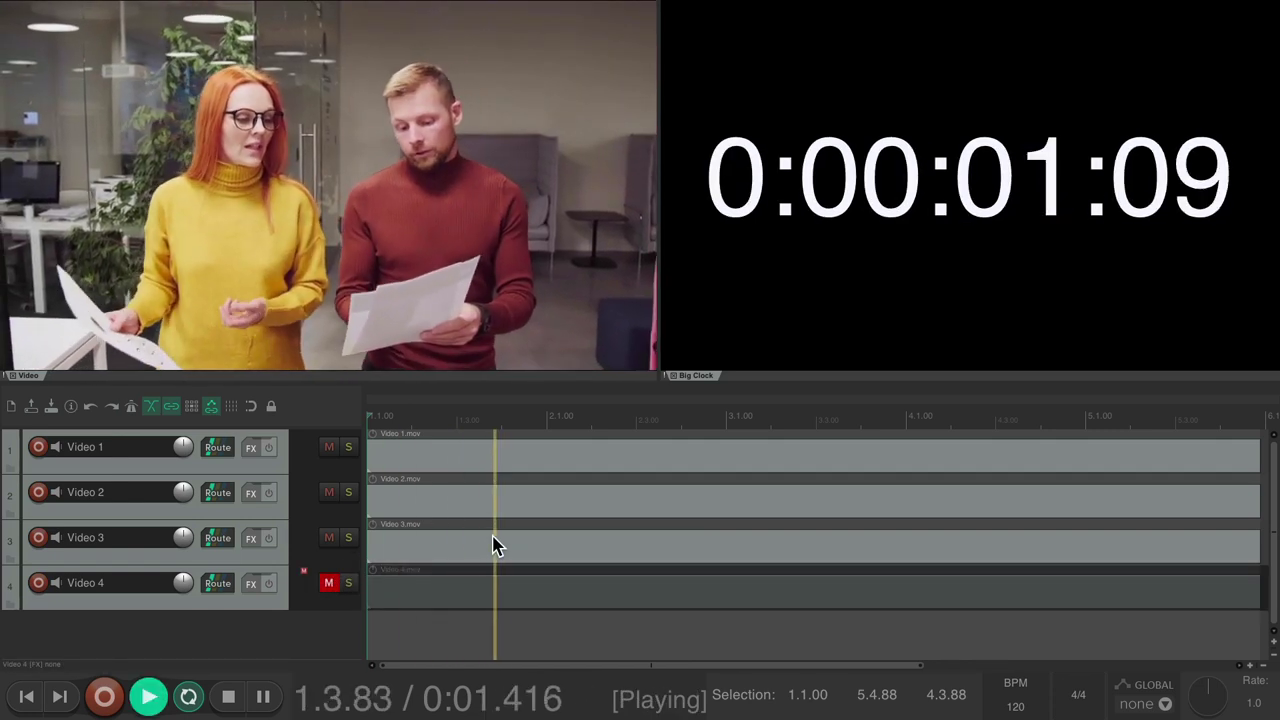
pyautogui.press('space')
pyautogui.click(329, 537)
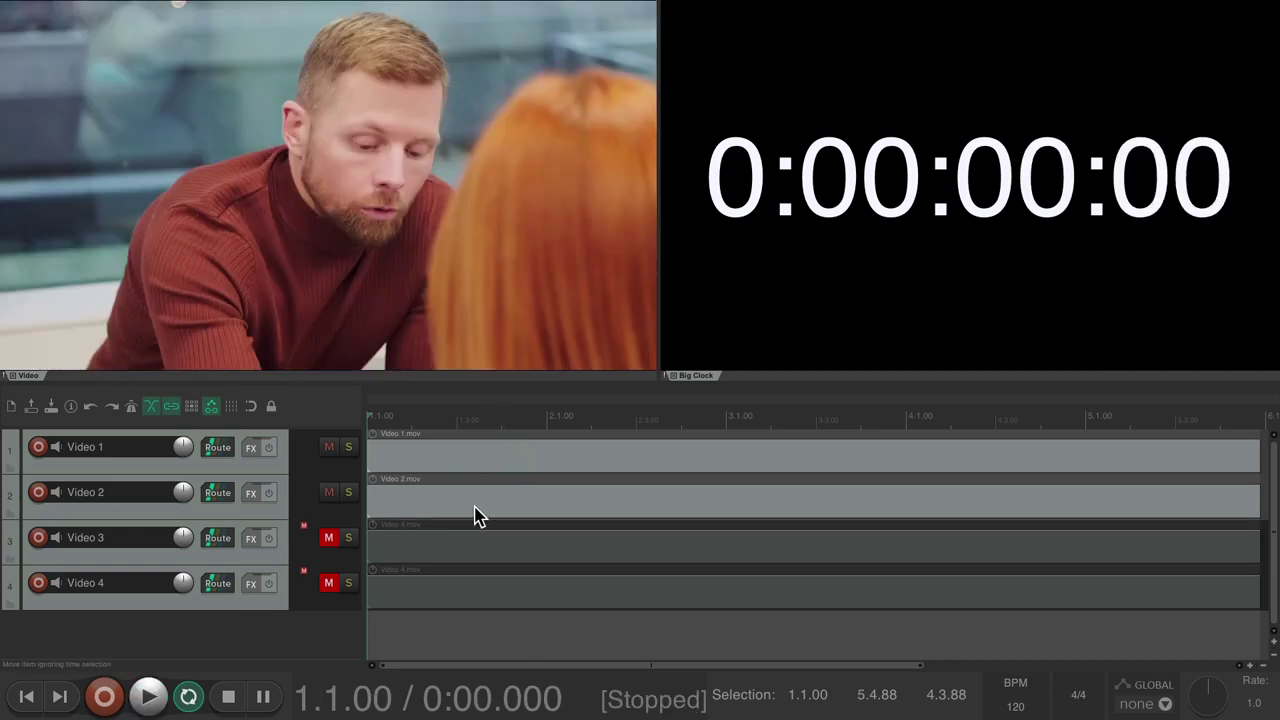
pyautogui.press('space')
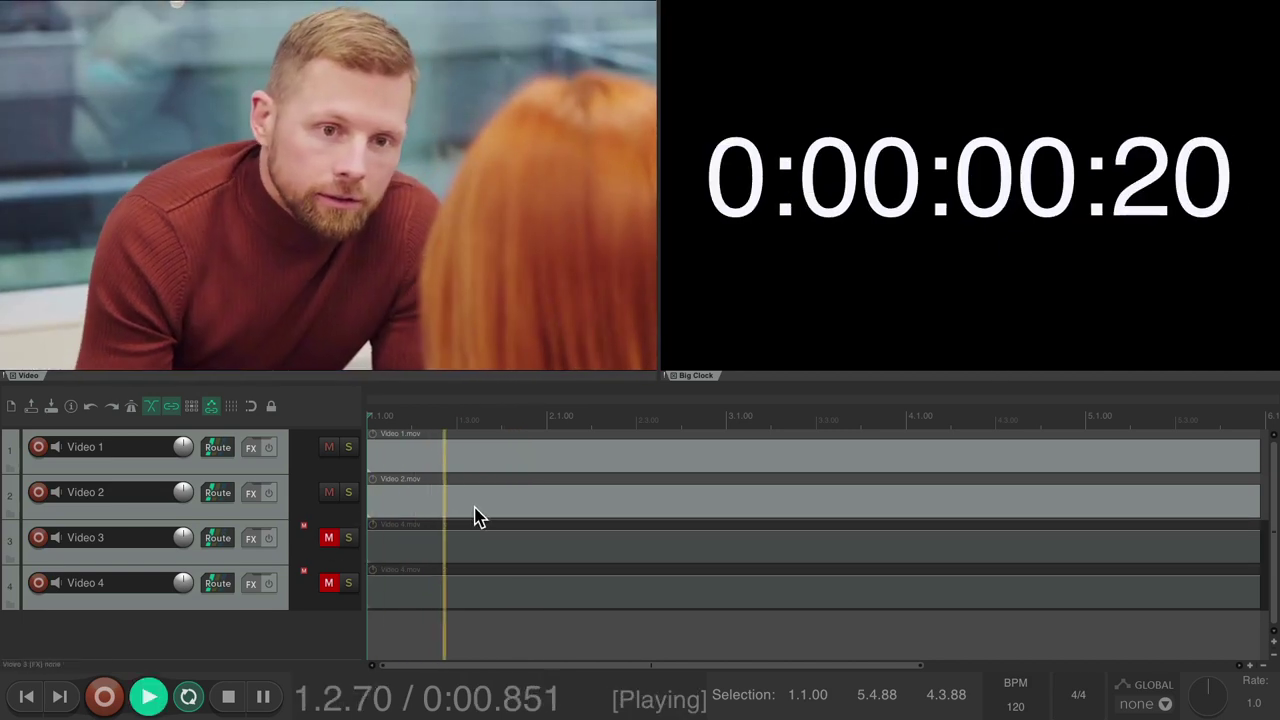
pyautogui.press('space')
pyautogui.click(329, 492)
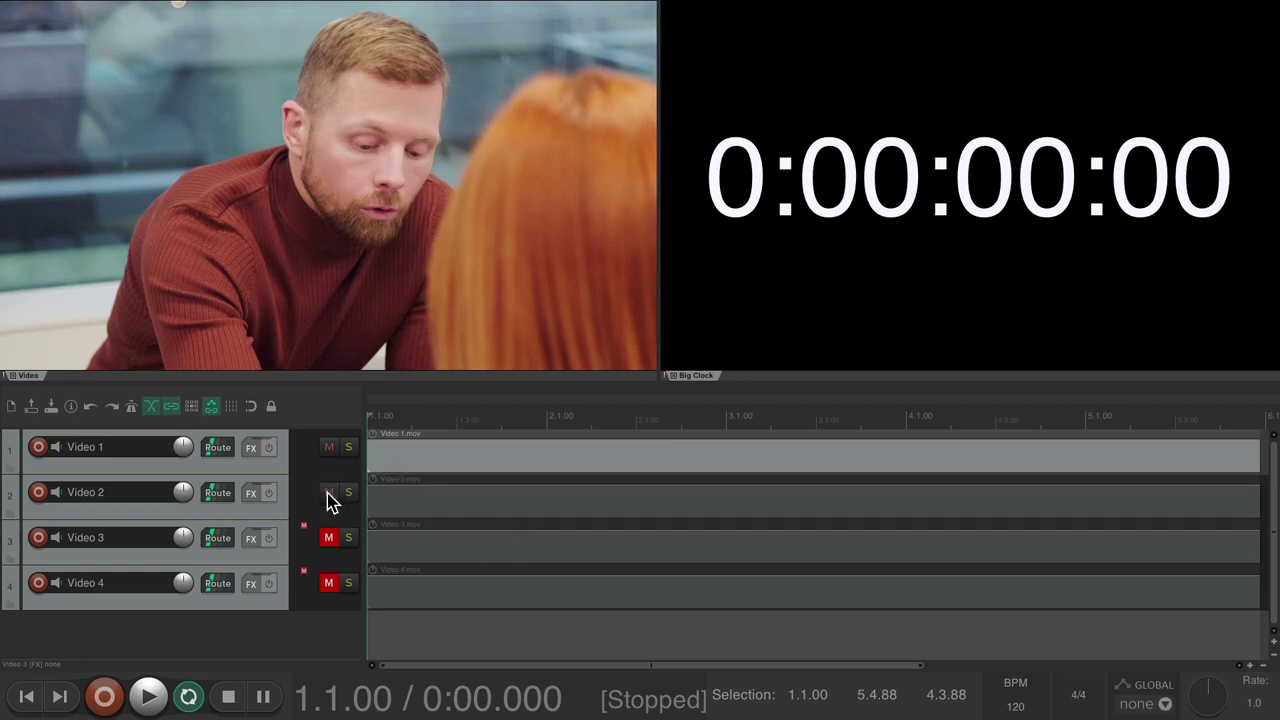
pyautogui.press('space')
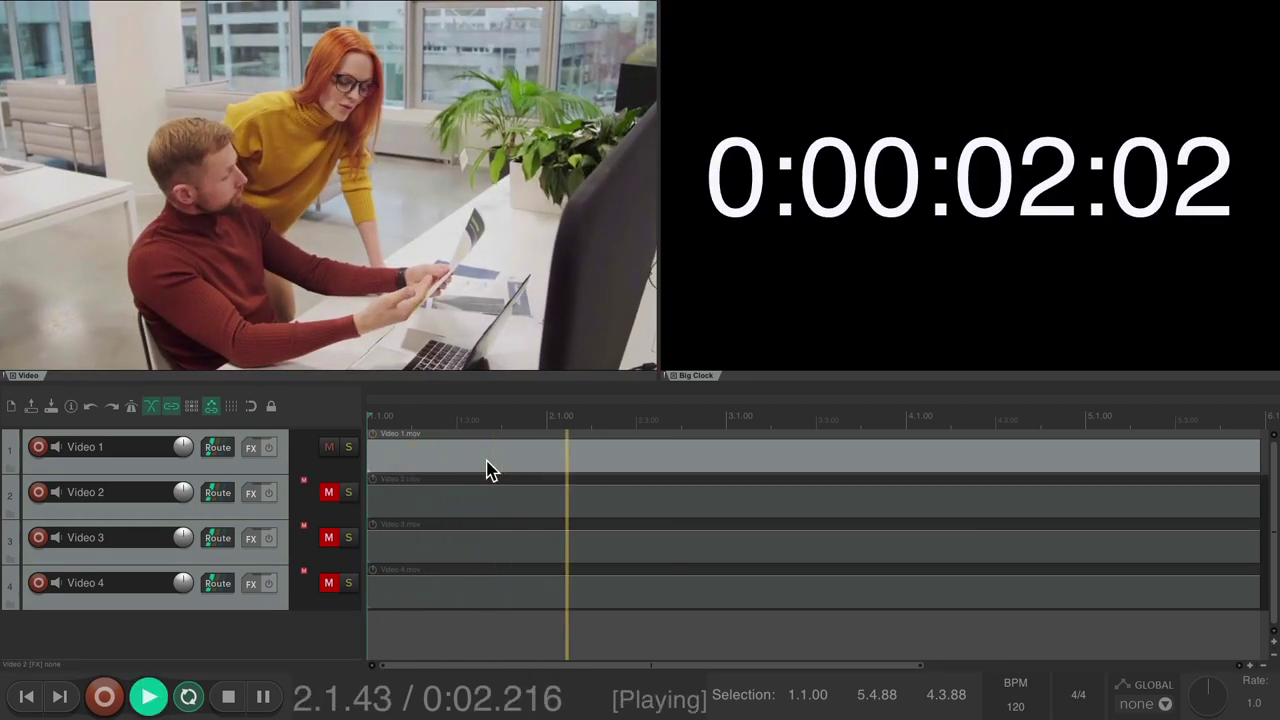
pyautogui.press('space')
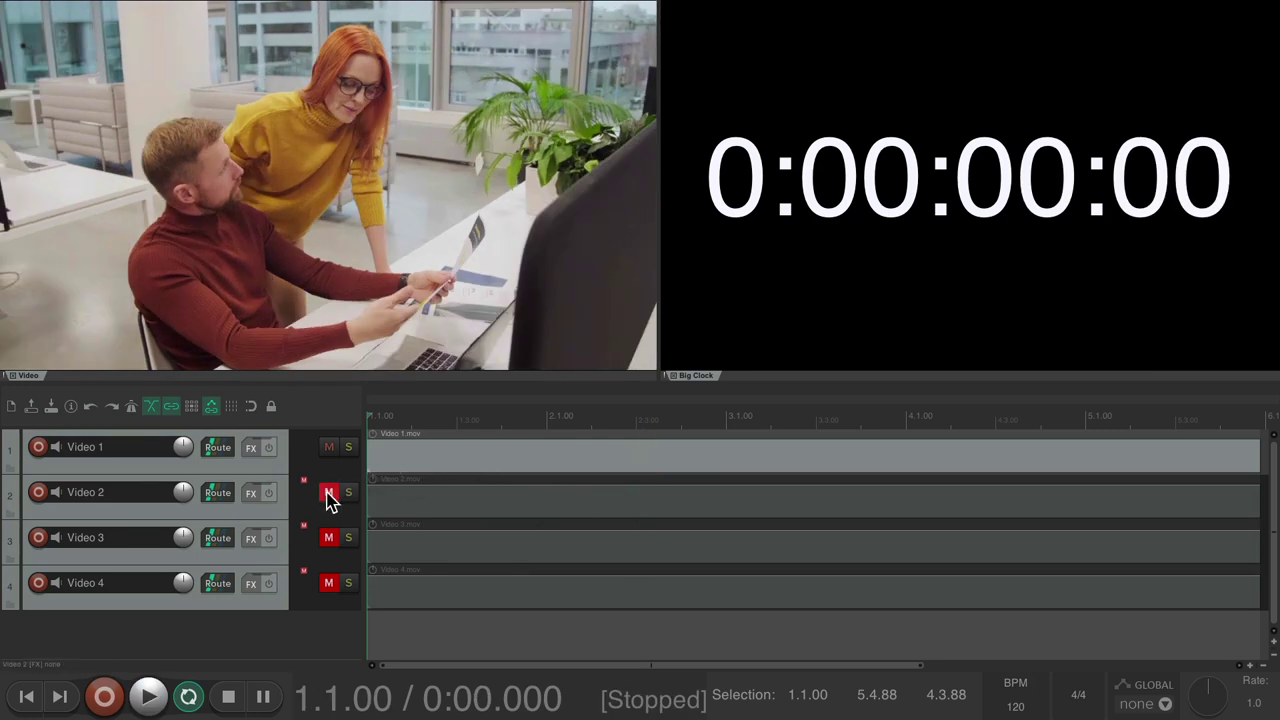
pyautogui.moveTo(329, 492); pyautogui.dragTo(329, 583)
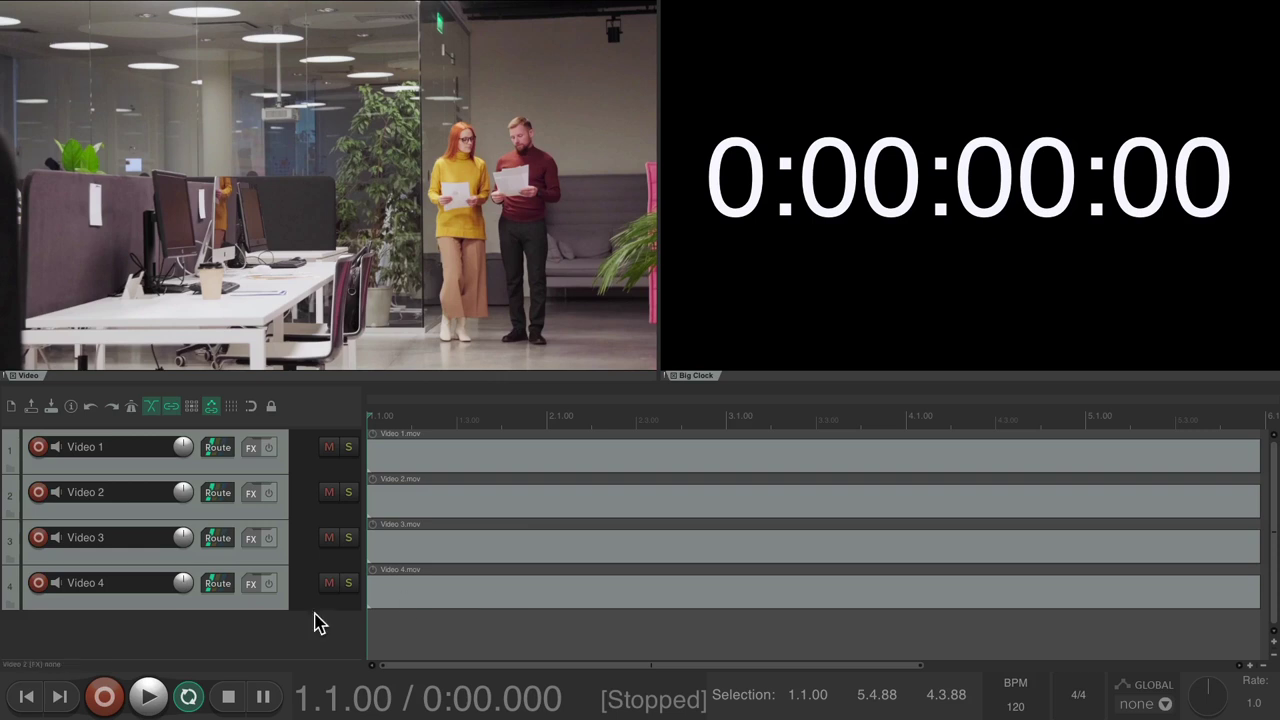
# - Add an empty track below Video 4 and split the Video 4 clip at about 0:02.046
pyautogui.doubleClick(221, 638)
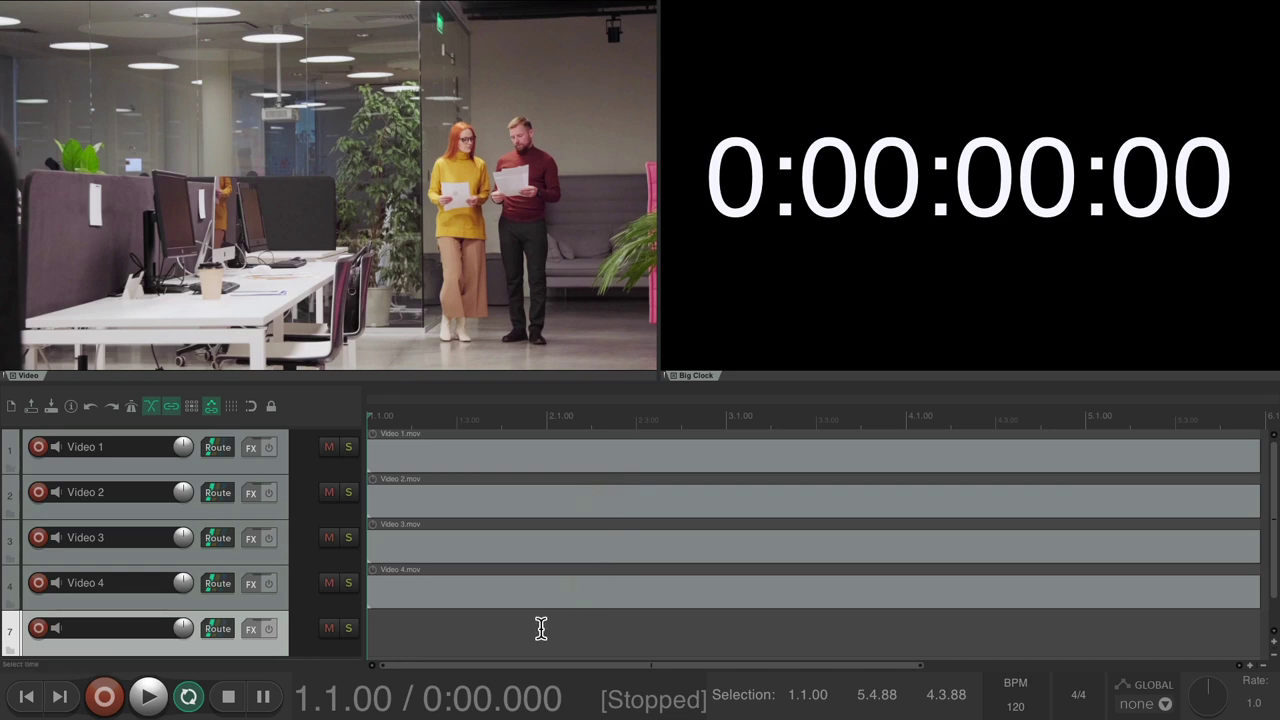
pyautogui.click(490, 592)
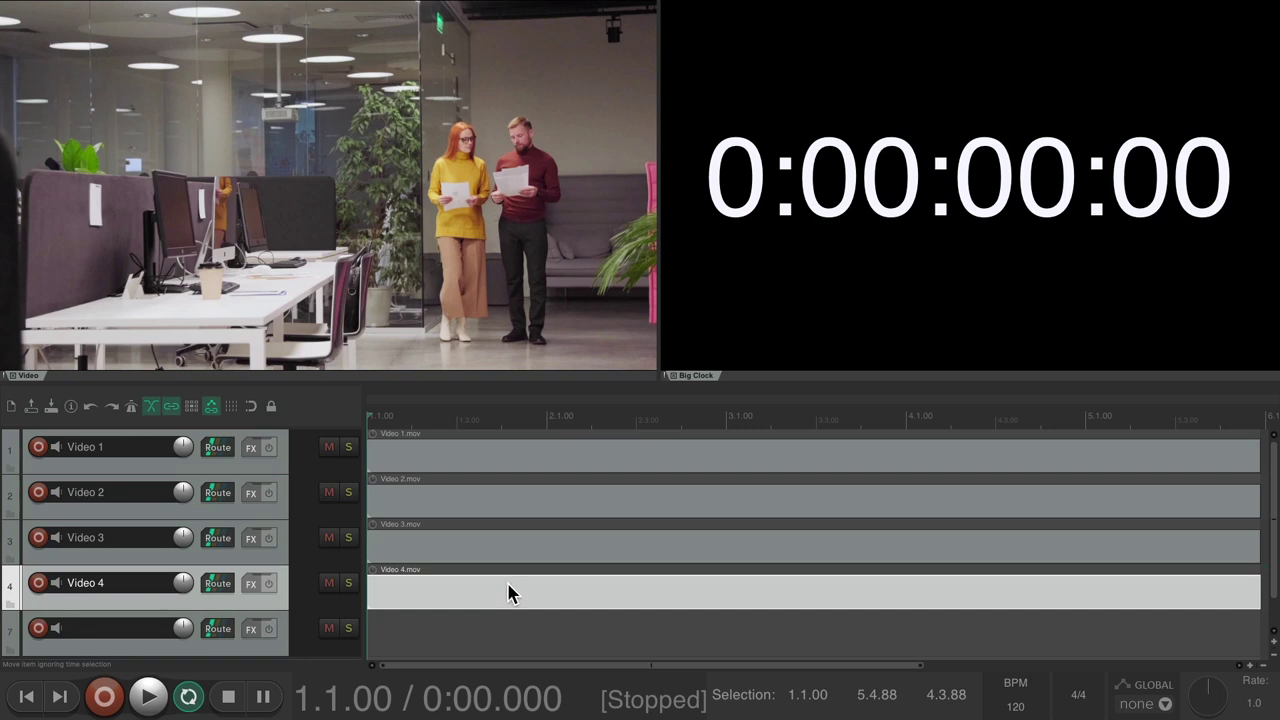
pyautogui.press('space')
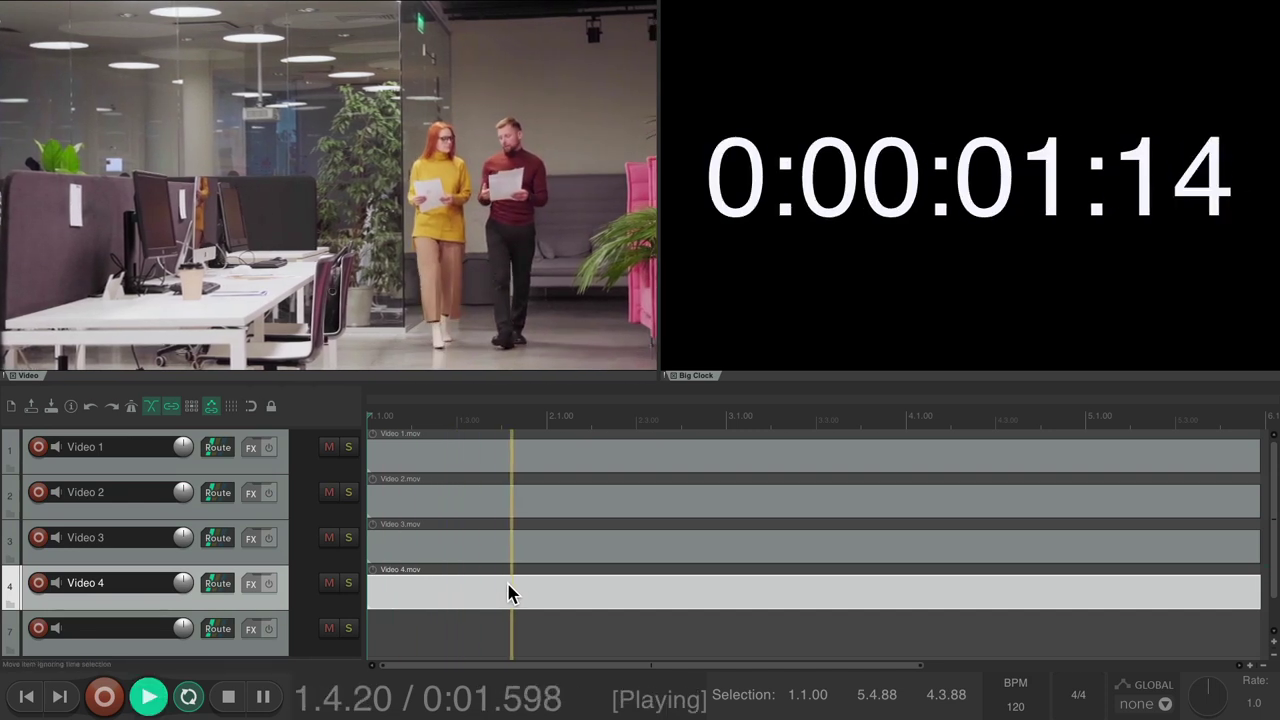
pyautogui.hotkey('ctrl', 'space')
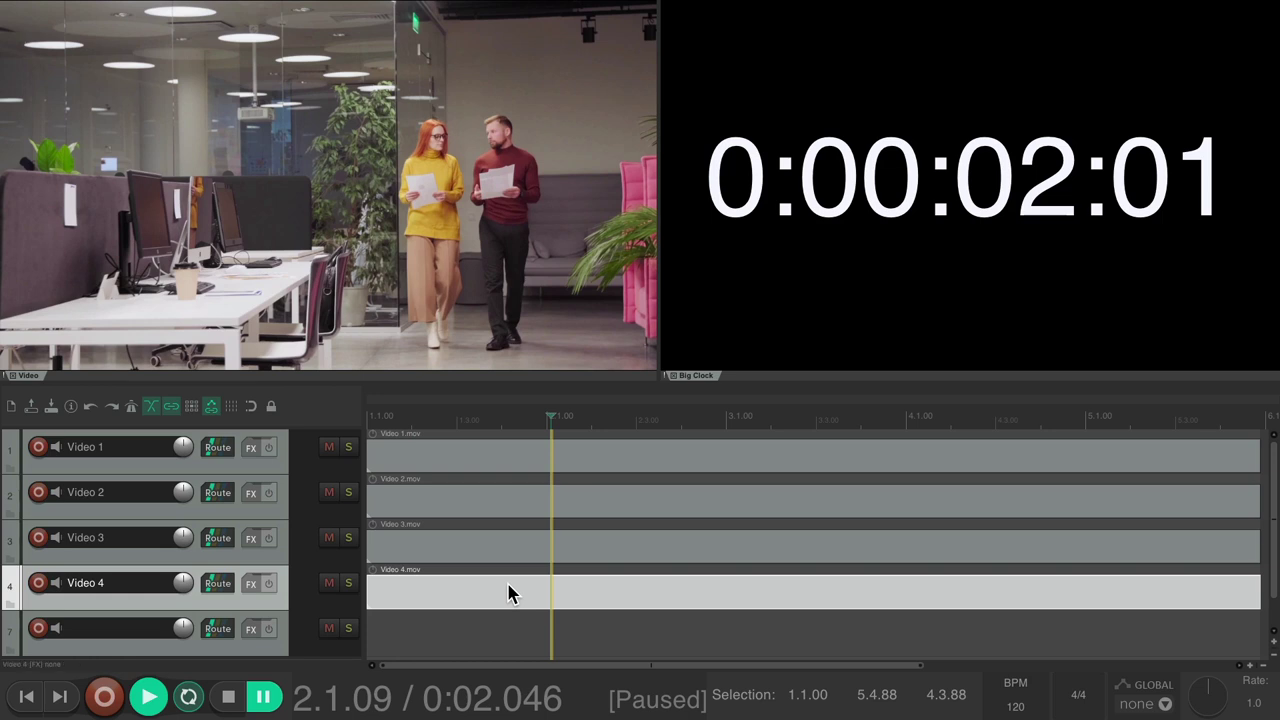
pyautogui.press('s')
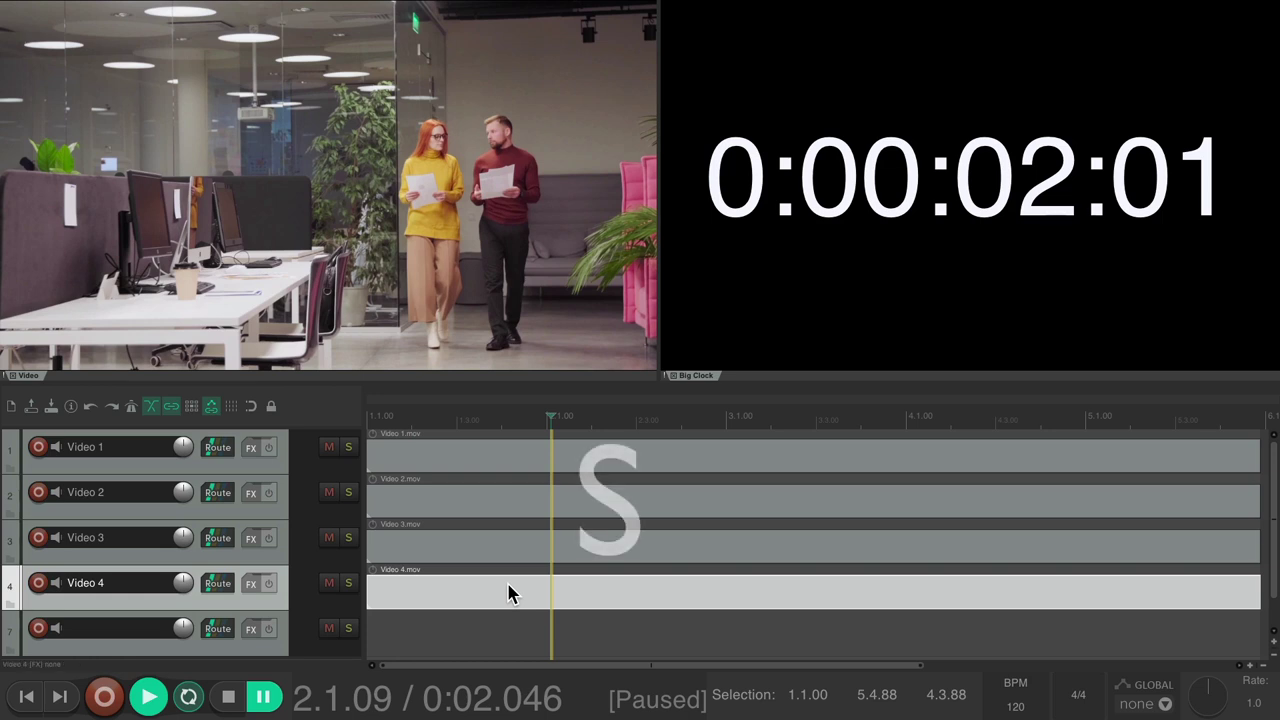
pyautogui.press('s')
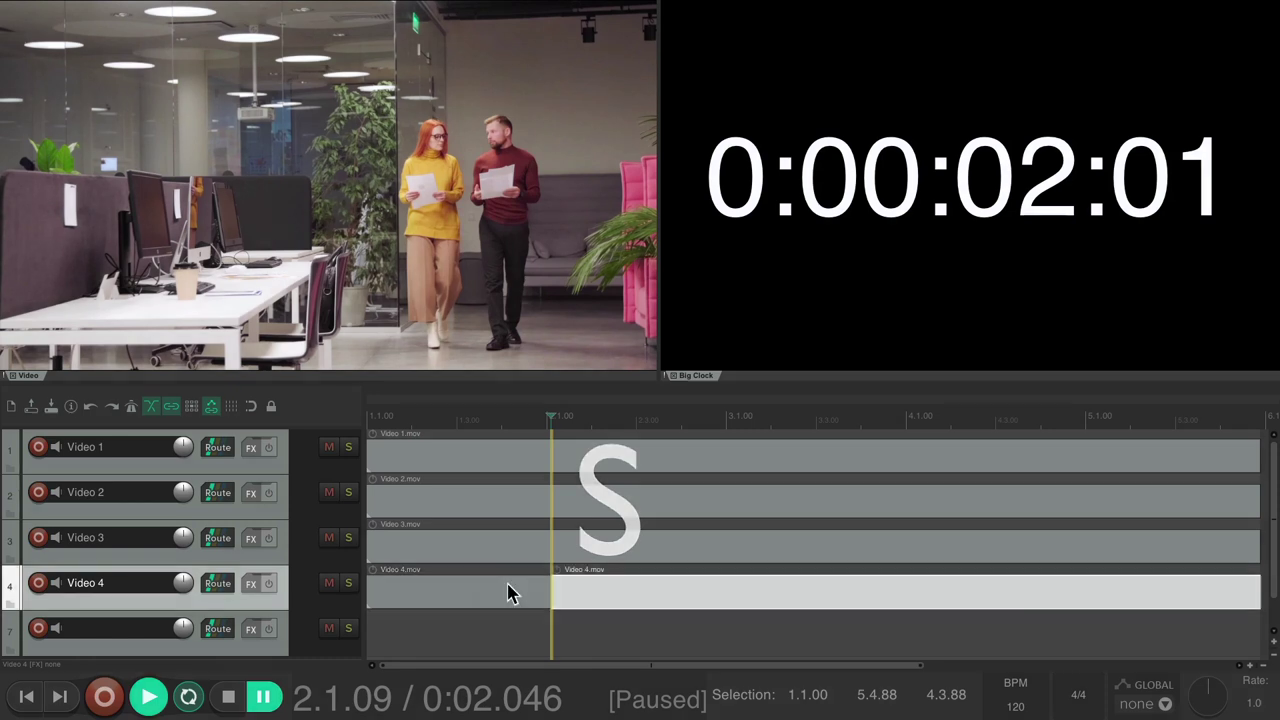
# - Move the first section of the Video 4 clip straight down to the empty track and mute the Video 4 track
pyautogui.click(457, 591)
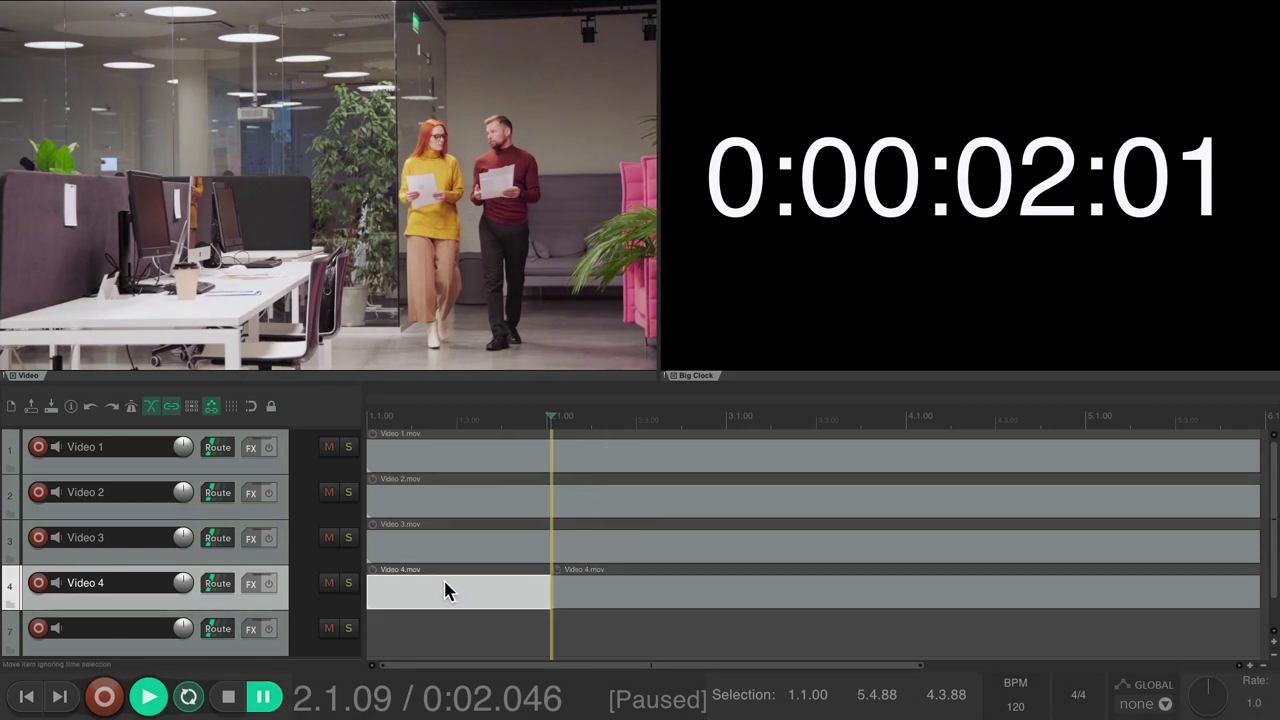
pyautogui.moveTo(444, 590); pyautogui.dragTo(463, 638)
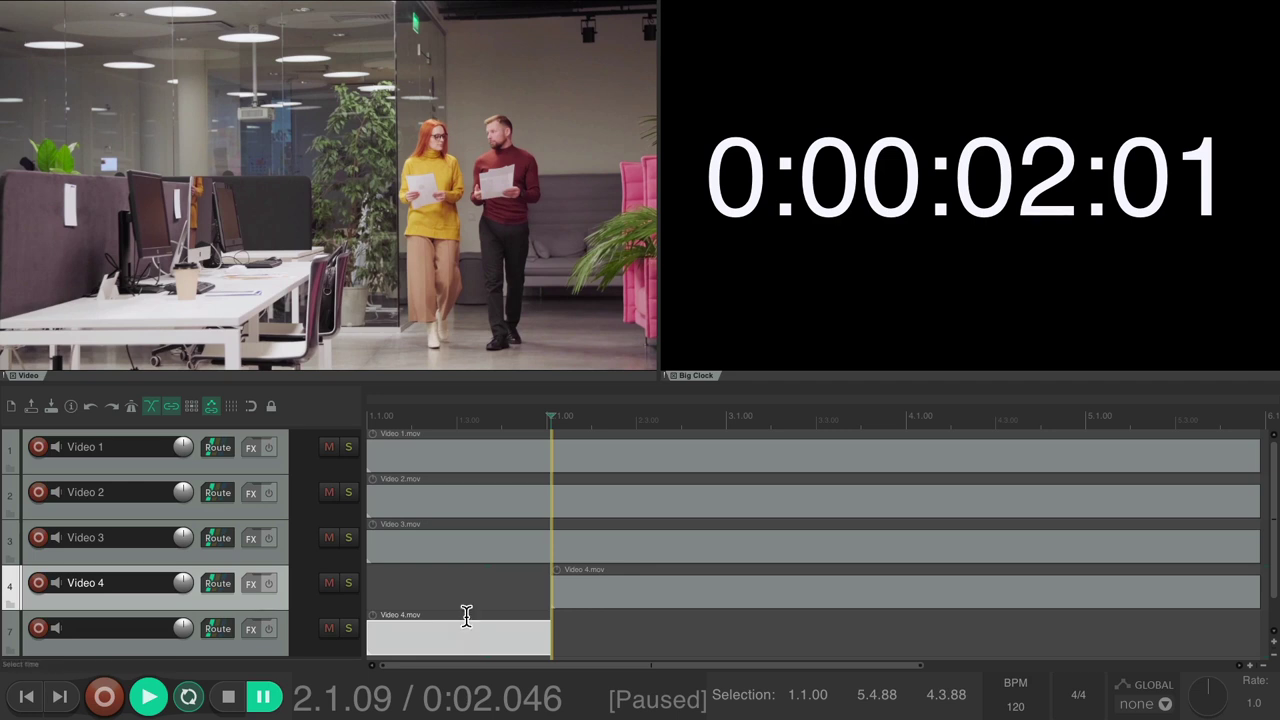
pyautogui.click(335, 580)
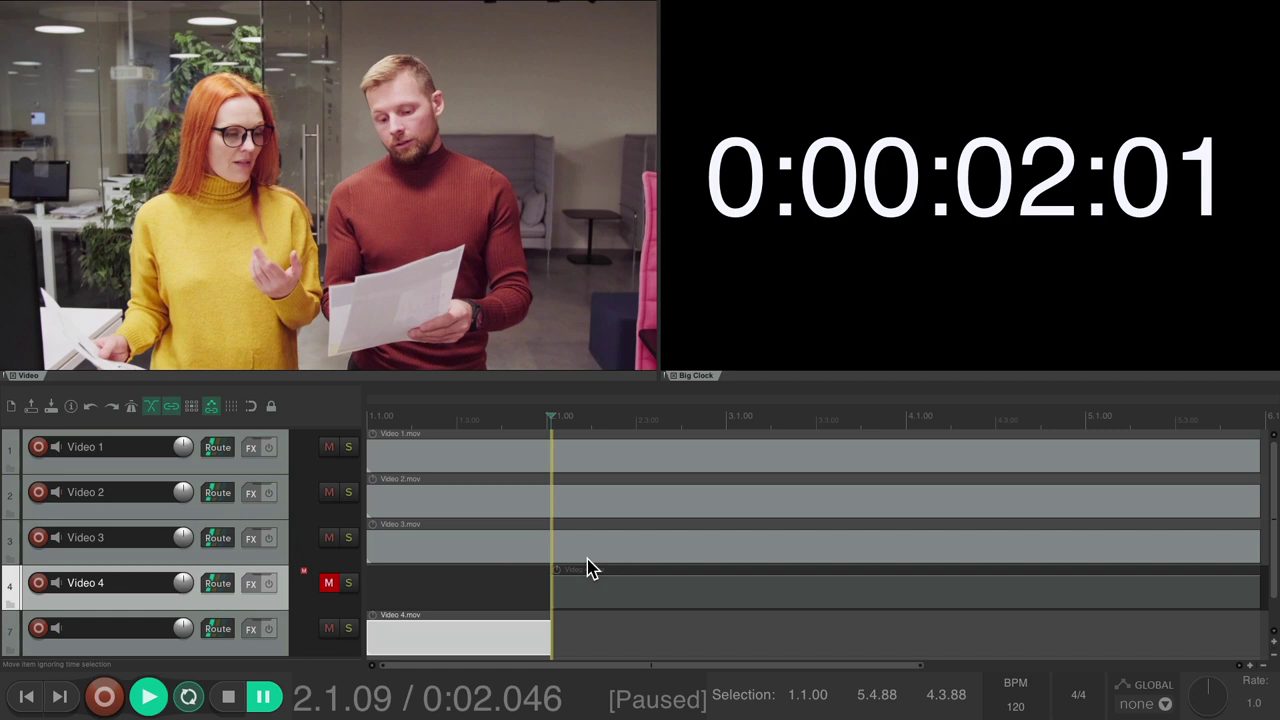
# - Split the Video 3 clip at 0:02.046, where the Video 4 section ends, and again at about 0:03.953
pyautogui.click(496, 548)
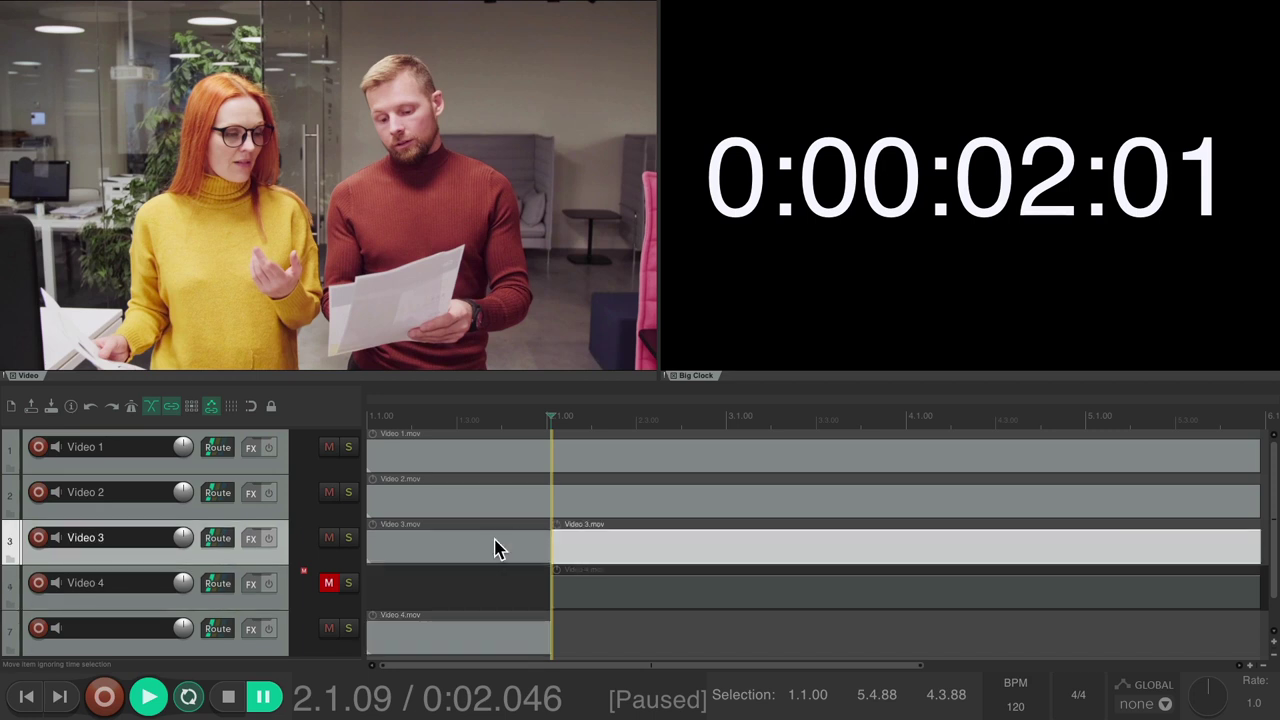
pyautogui.press('space')
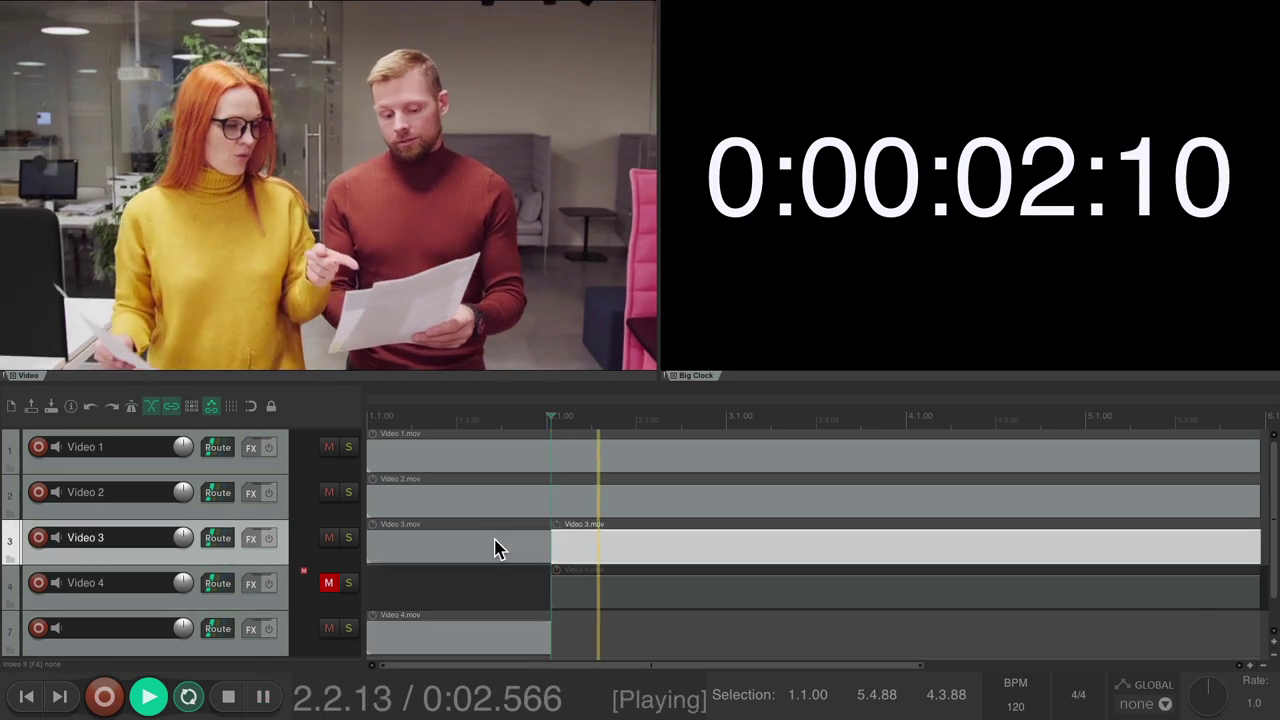
pyautogui.press('space')
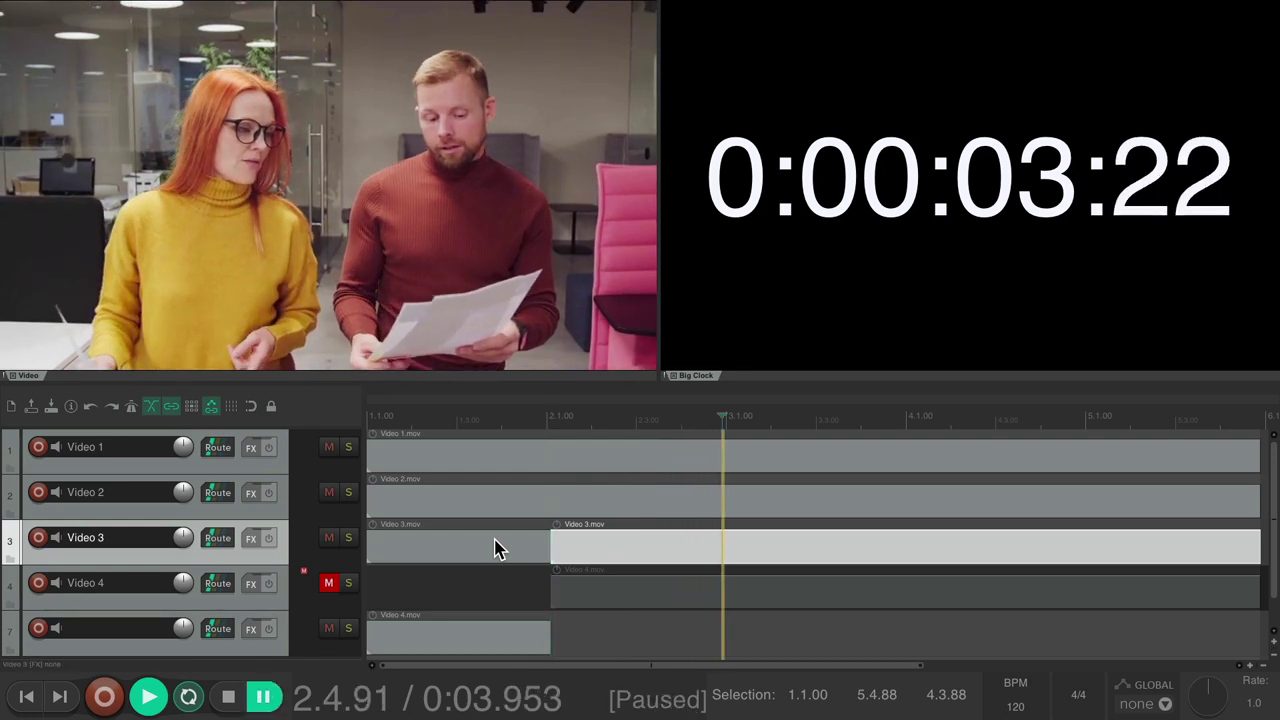
pyautogui.press('s')
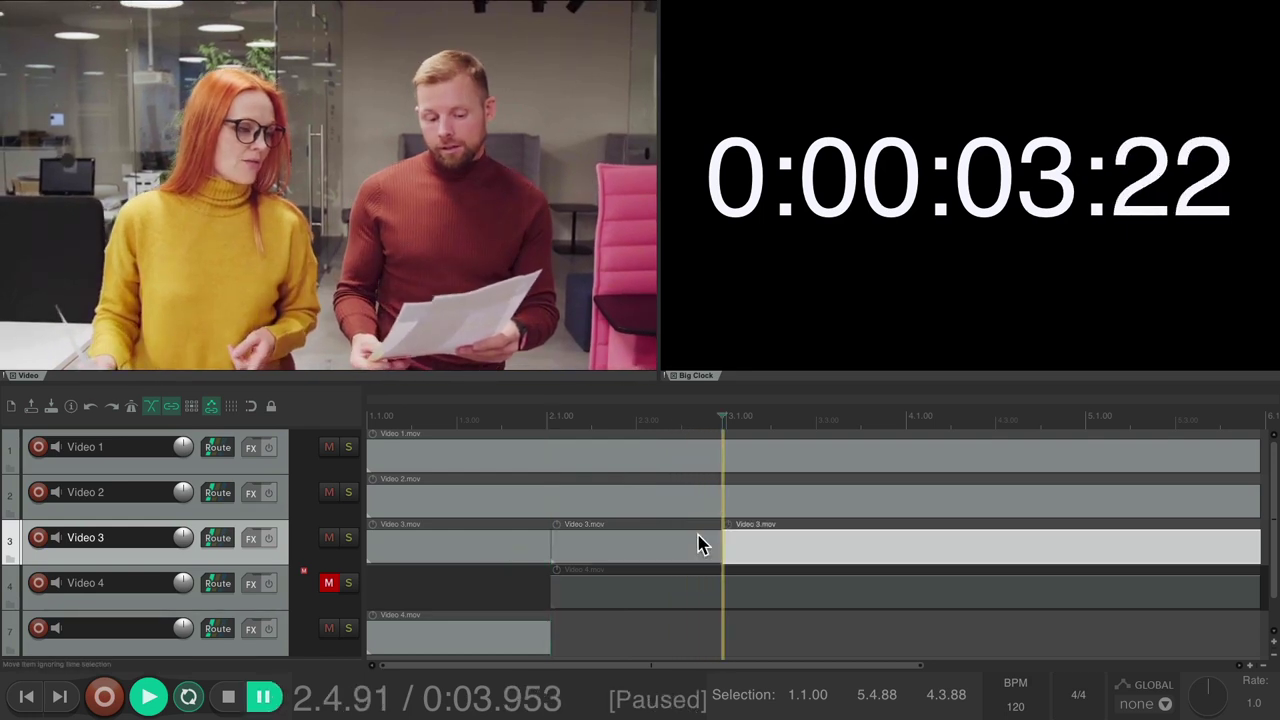
# - Move the middle section of the Video 3 clip to the unnamed track after the Video 4 section, and mute the Video 3 track
pyautogui.click(640, 545)
pyautogui.moveTo(628, 546); pyautogui.dragTo(630, 638)
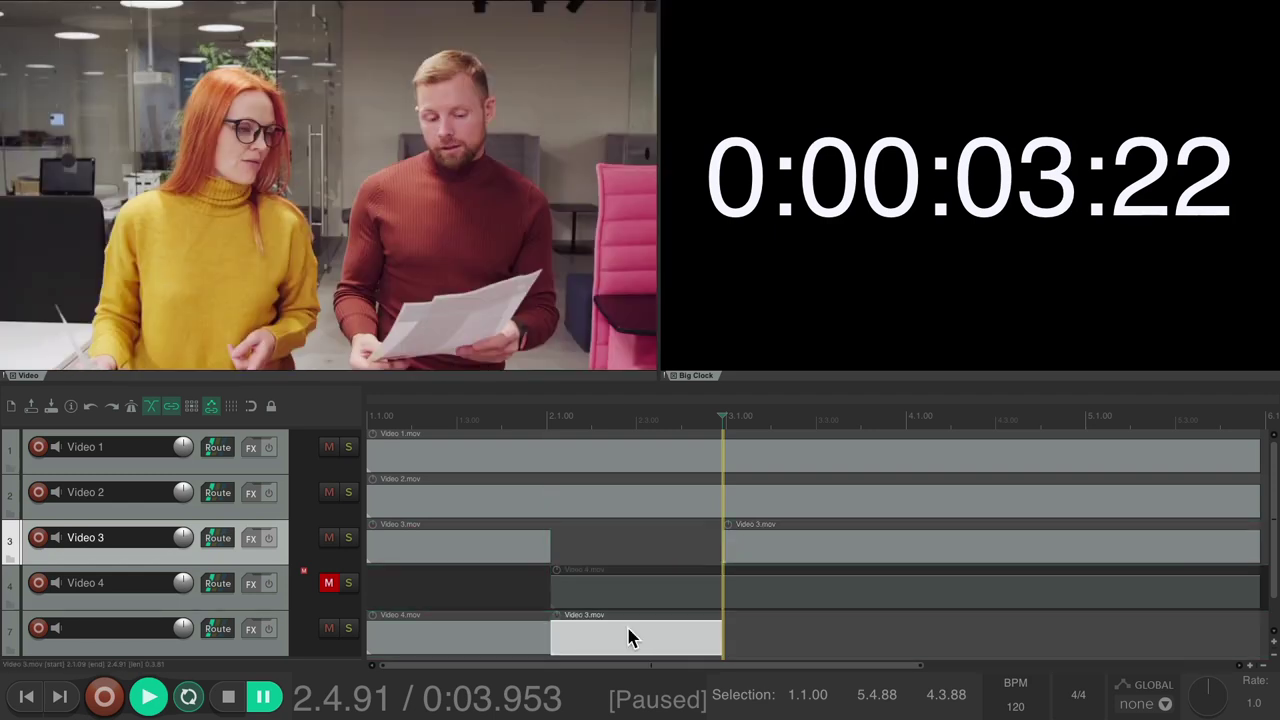
pyautogui.click(329, 538)
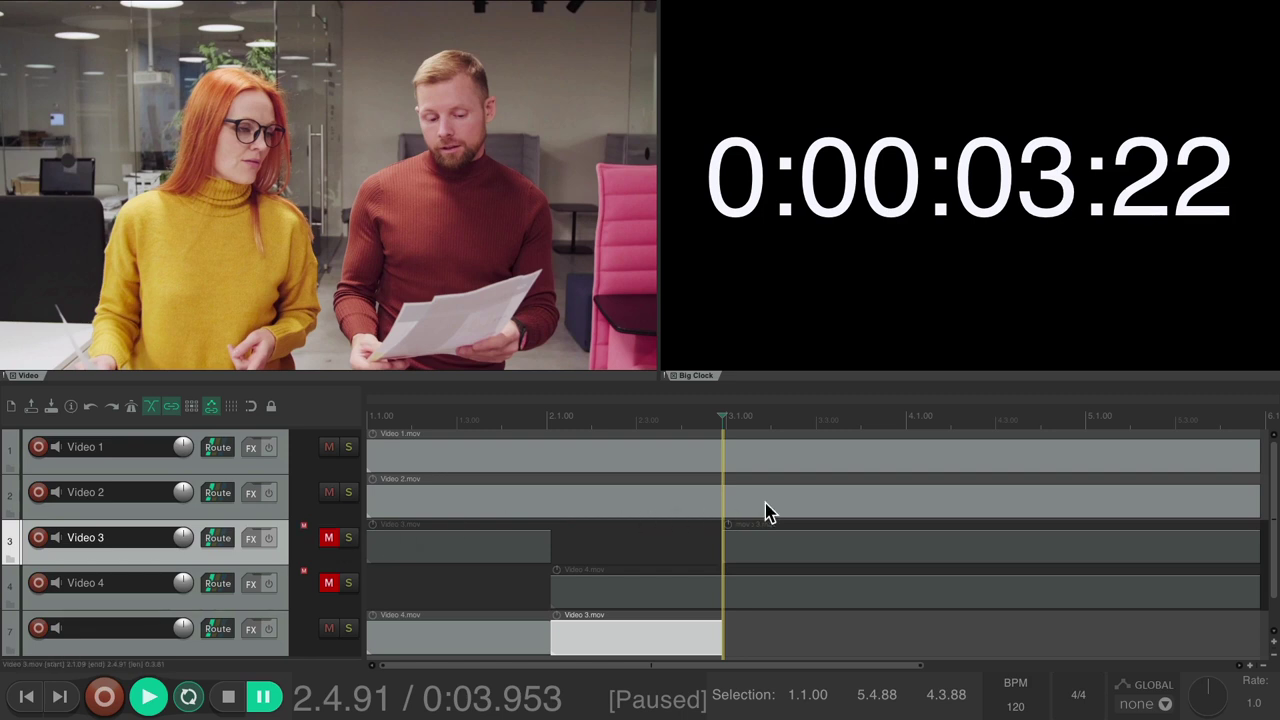
# - Split the Video 2 clip at 0:03.953, where the Video 3 section ends, and again at about 0:06.031
pyautogui.click(662, 507)
pyautogui.press('s')
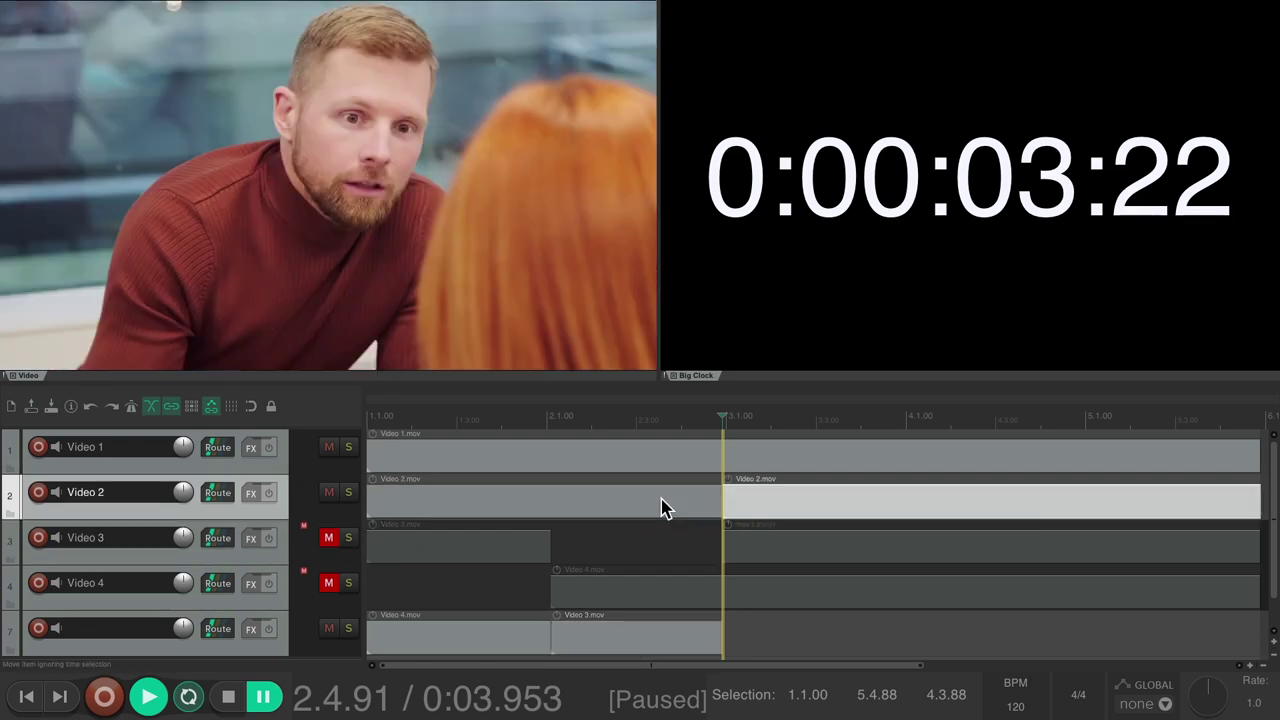
pyautogui.press('space')
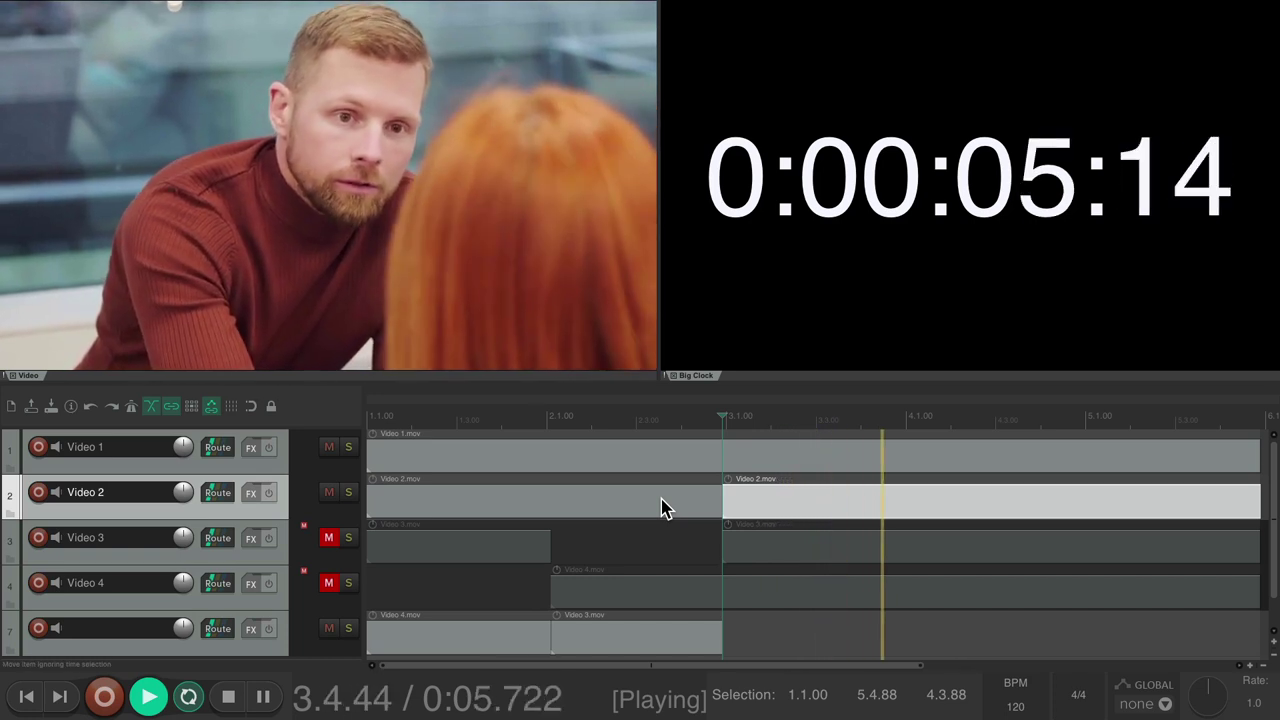
pyautogui.press('Return')
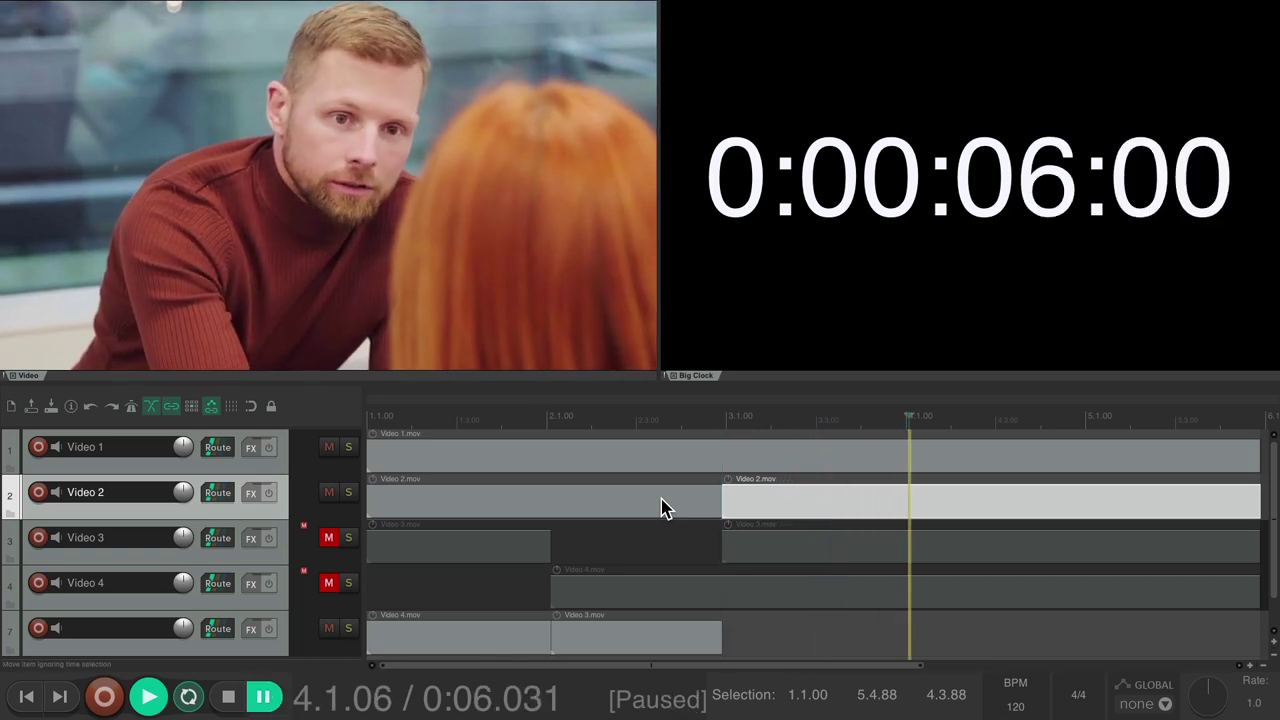
pyautogui.press('s')
# - Move the middle section of the Video 2 clip to the unnamed track after the Video 3 section, and mute the Video 2 track
pyautogui.click(794, 493)
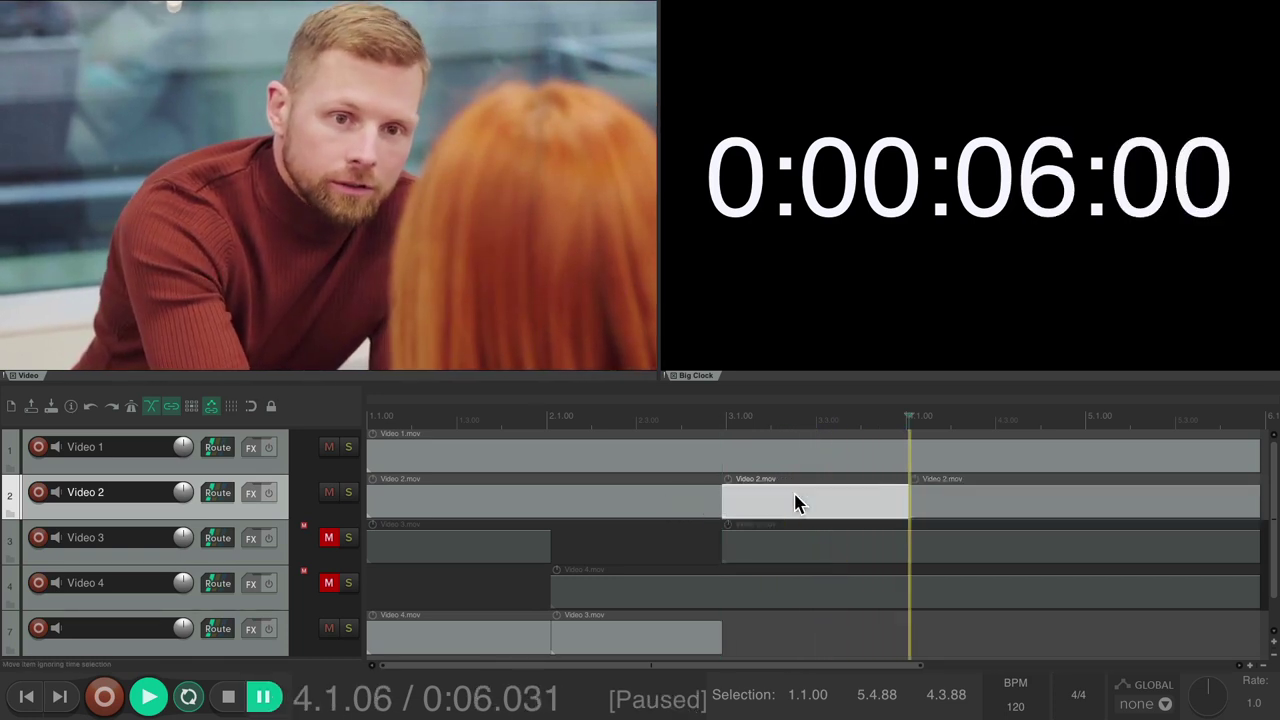
pyautogui.moveTo(794, 493); pyautogui.dragTo(805, 634)
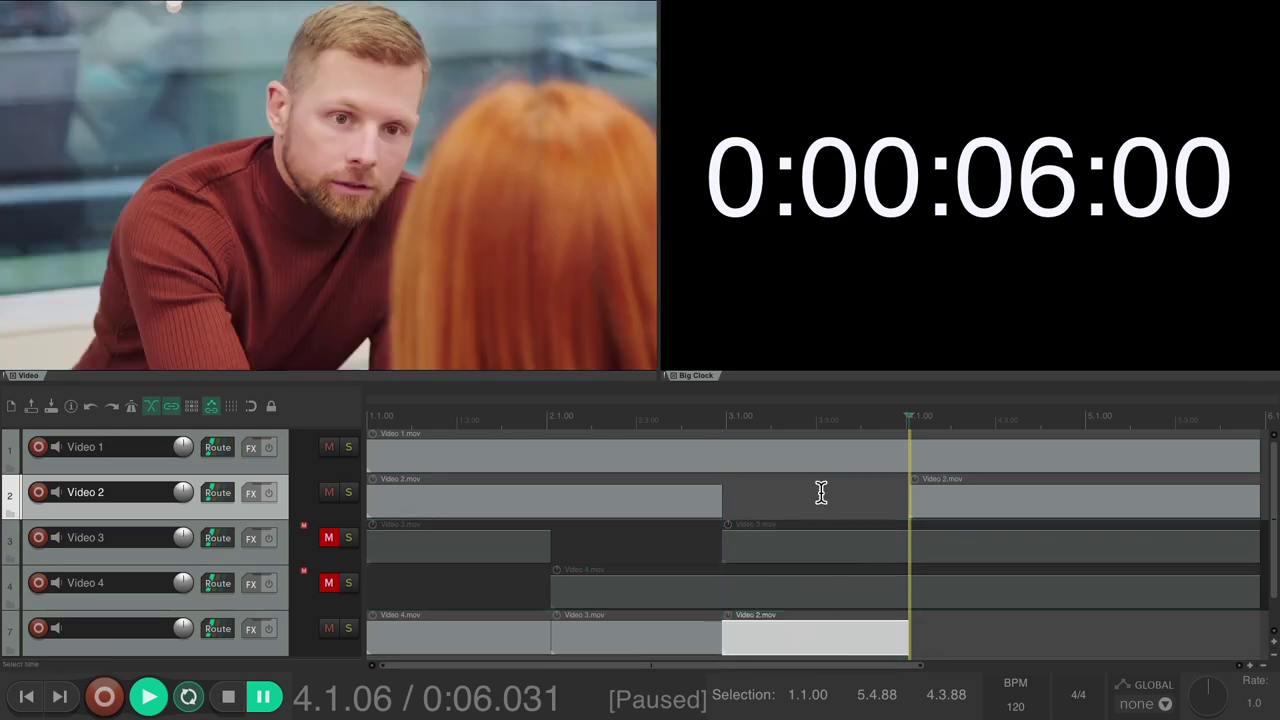
pyautogui.click(328, 492)
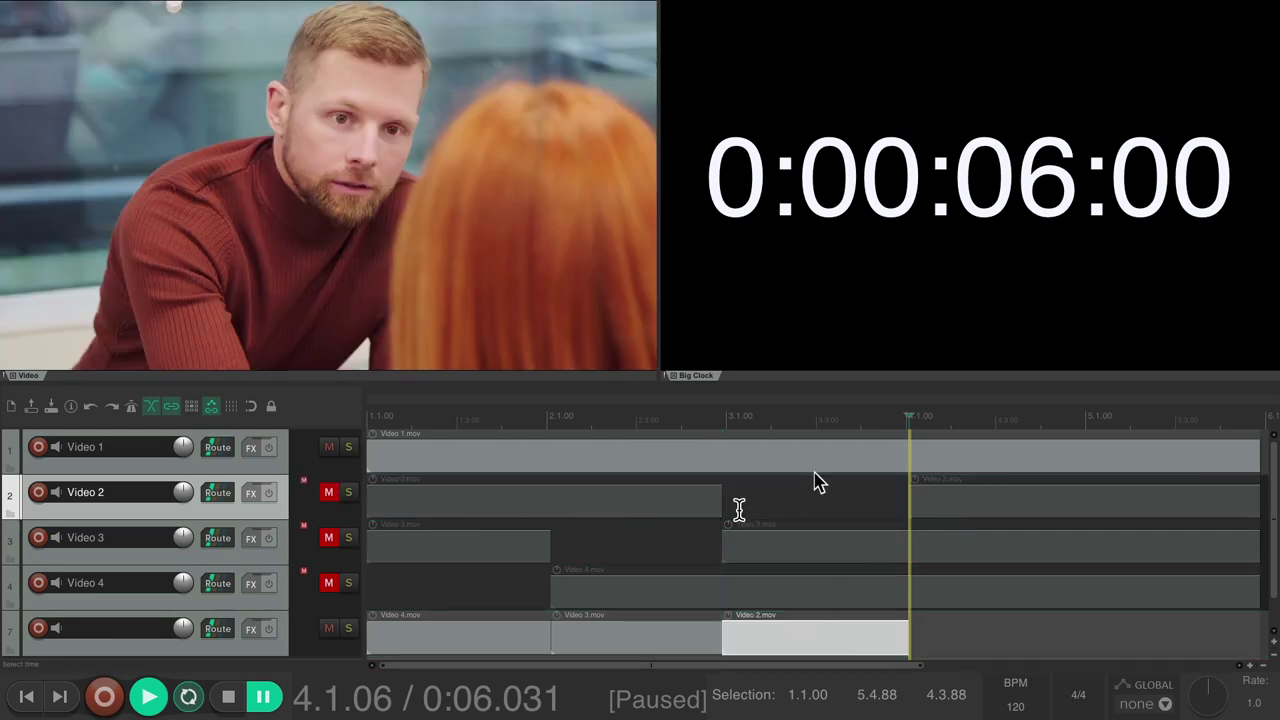
# - Split the Video 1 clip at 0:06.031 and at about 0:08.056, and select the section between the two cuts
pyautogui.click(866, 458)
pyautogui.press('s')
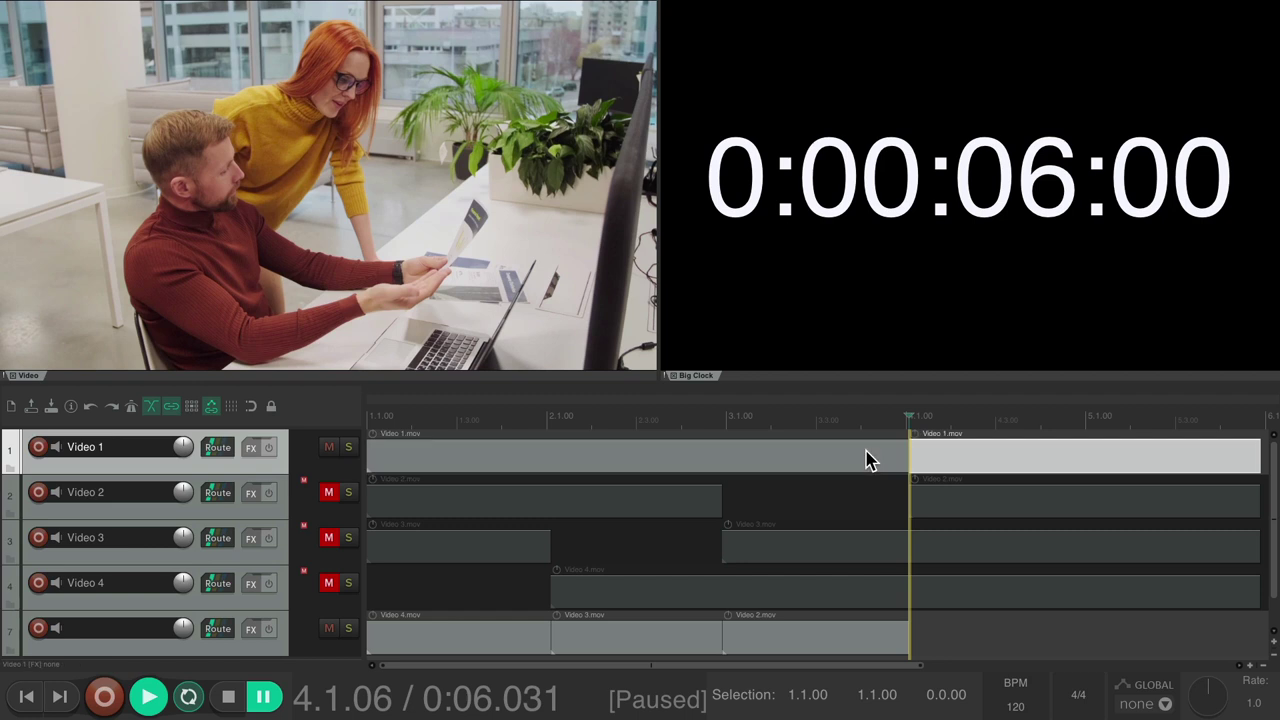
pyautogui.press('space')
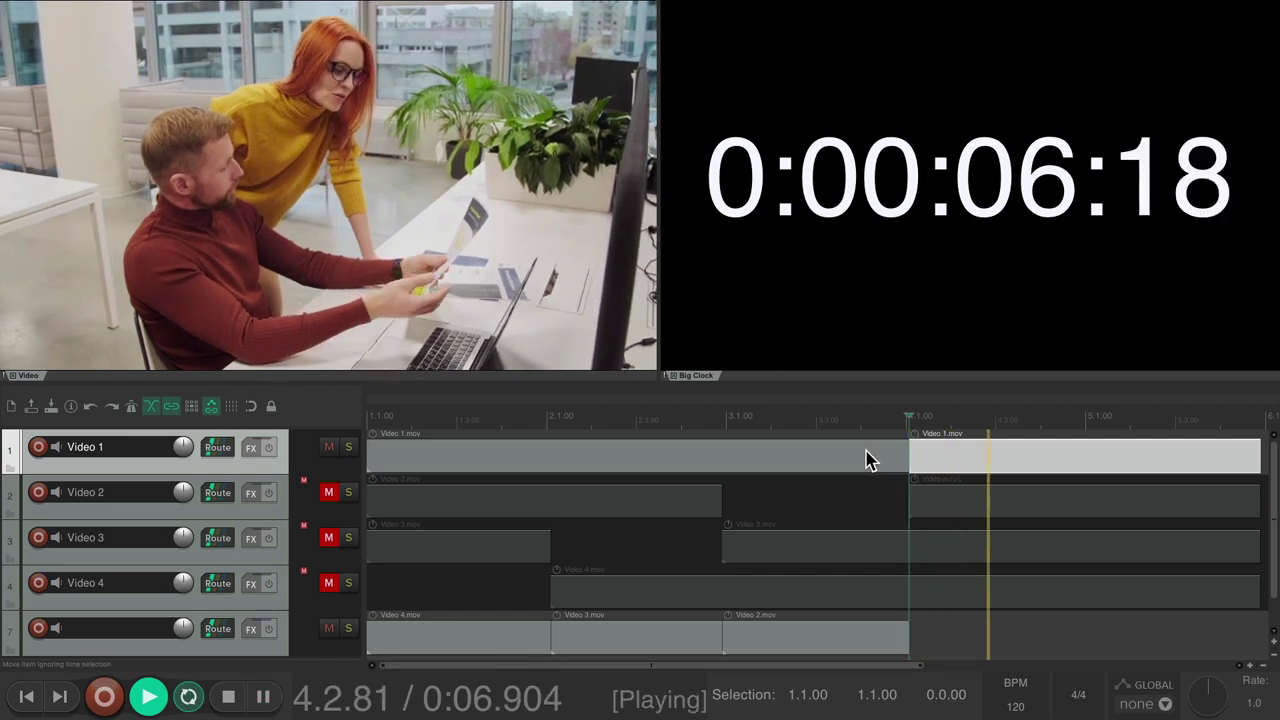
pyautogui.hotkey('ctrl', 'space')
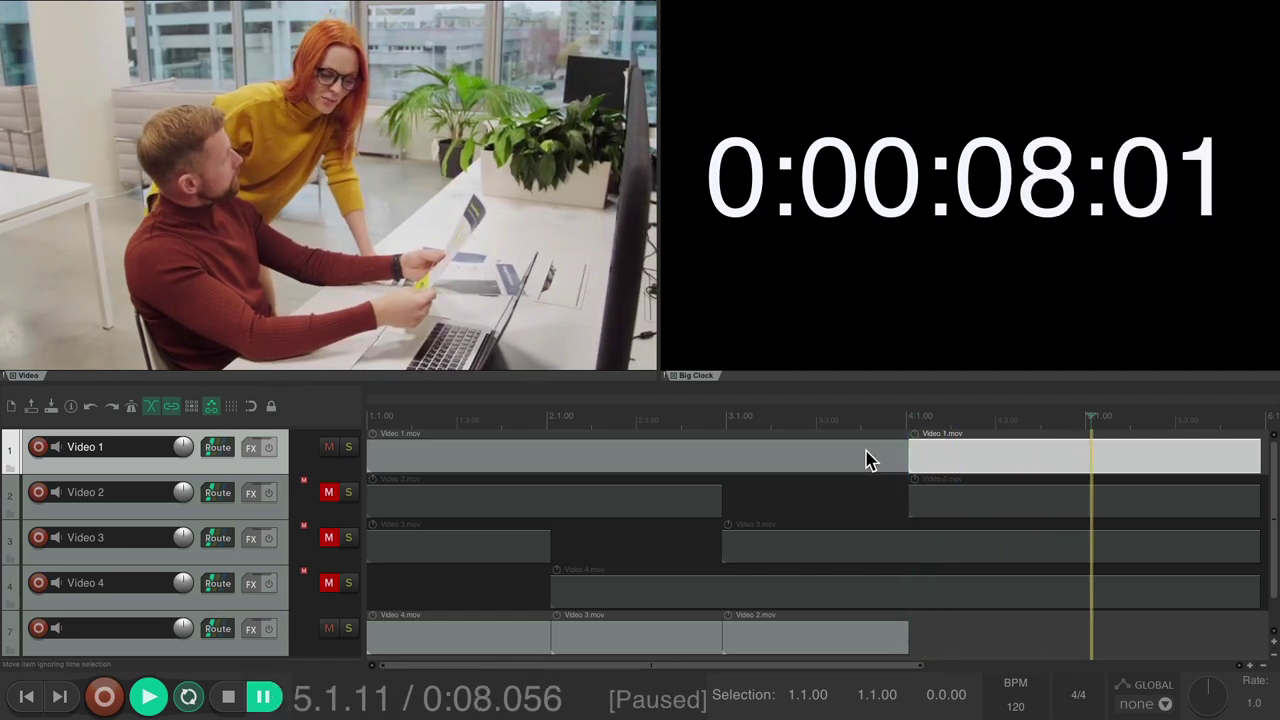
pyautogui.press('s')
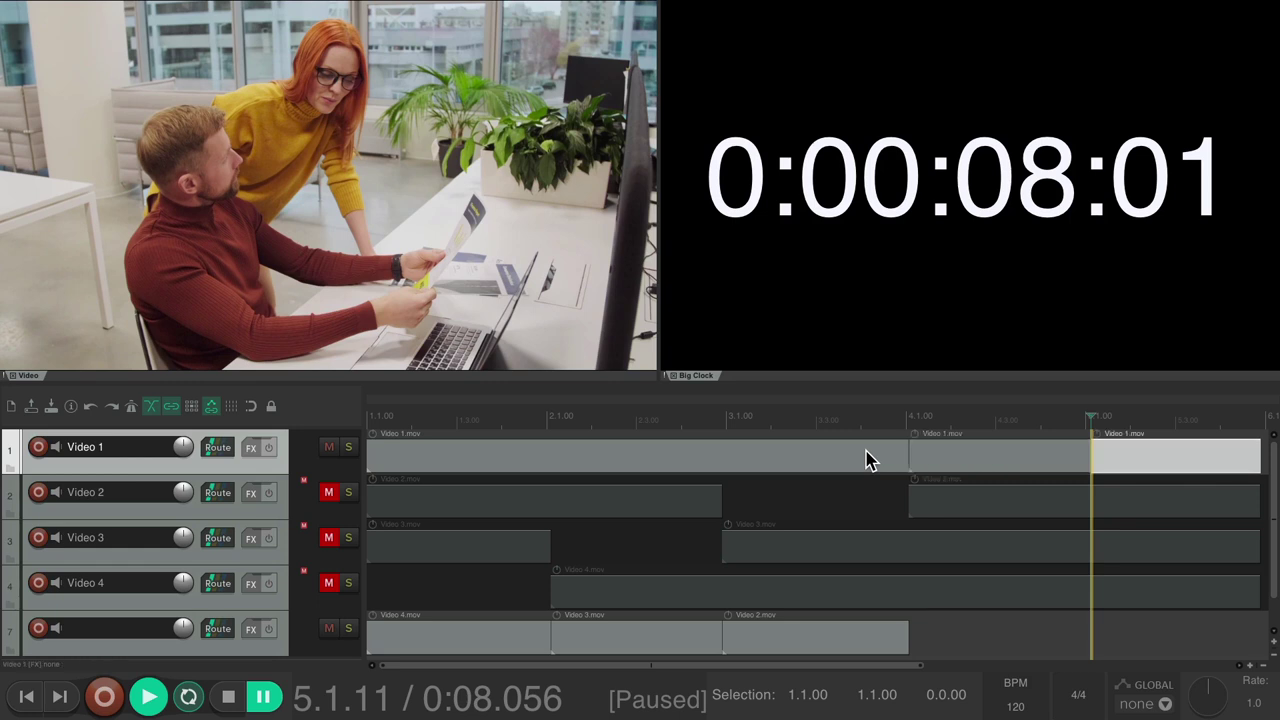
pyautogui.click(1000, 462)
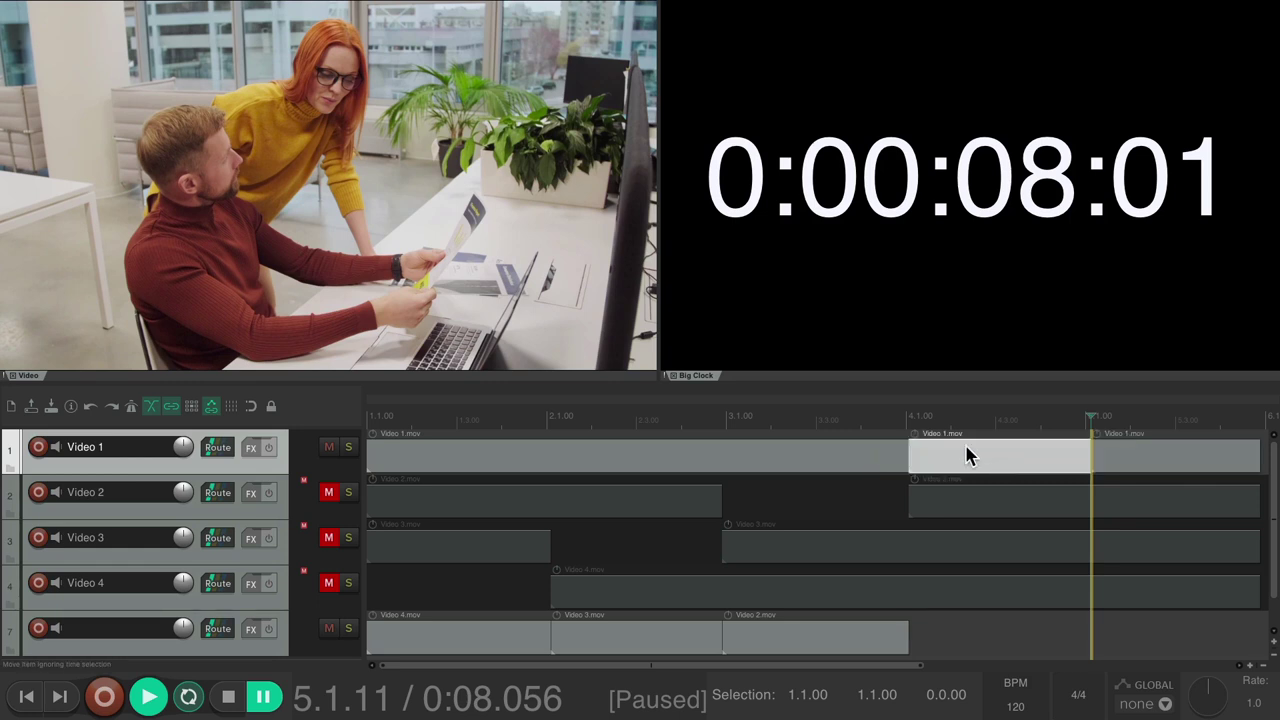
# - Move the middle section of the Video 1 clip to the unnamed track after the Video 2 section, and unmute the Video 2, 3 and 4 tracks
pyautogui.moveTo(967, 456); pyautogui.dragTo(980, 634)
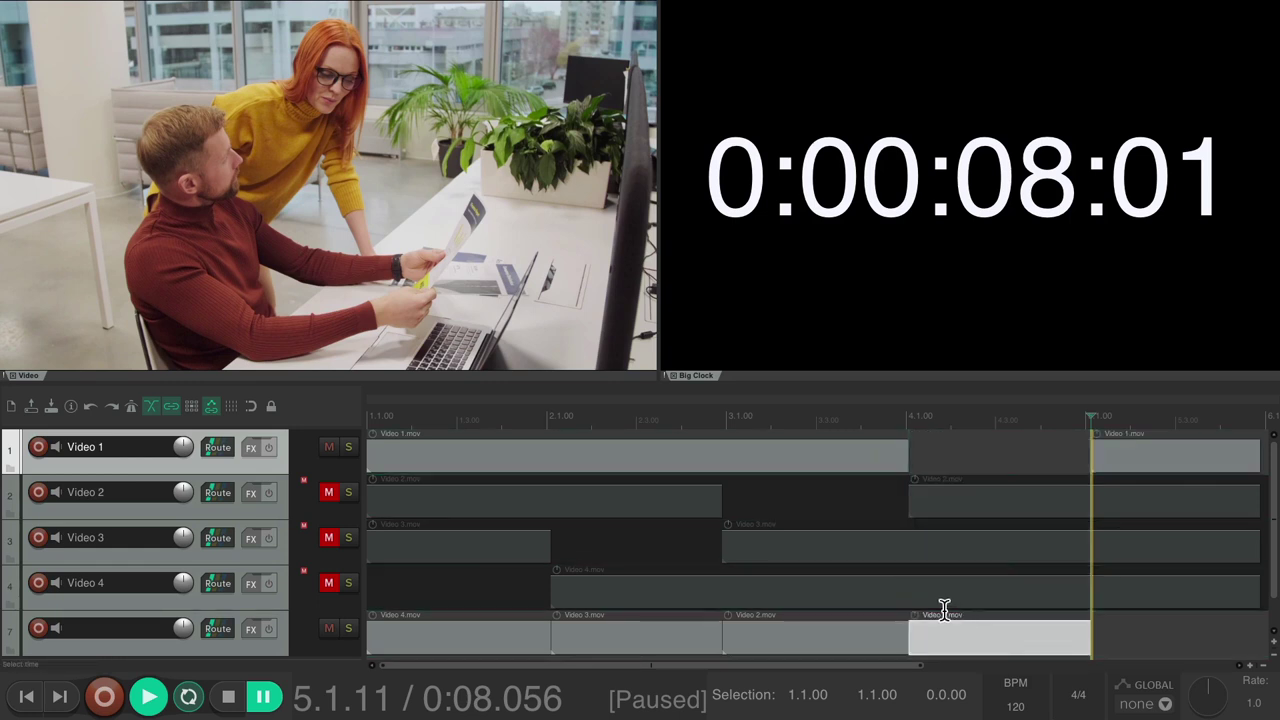
pyautogui.press('Home')
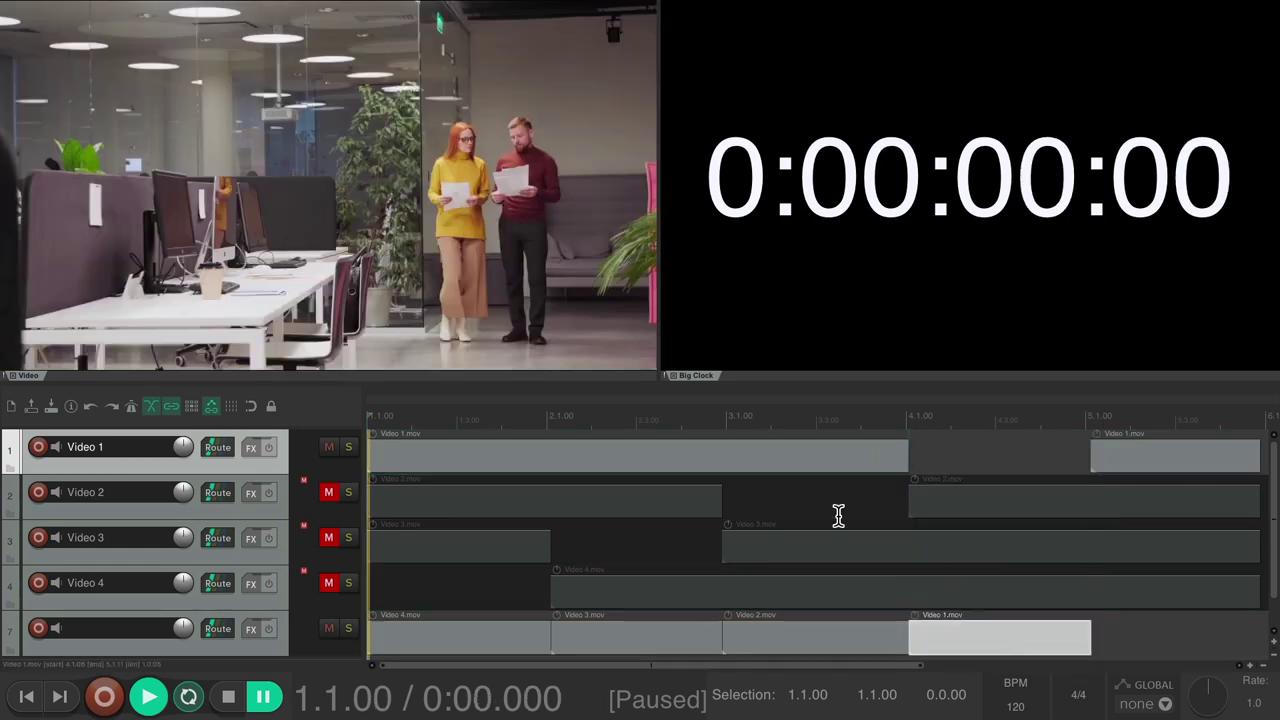
pyautogui.moveTo(329, 491); pyautogui.dragTo(331, 582)
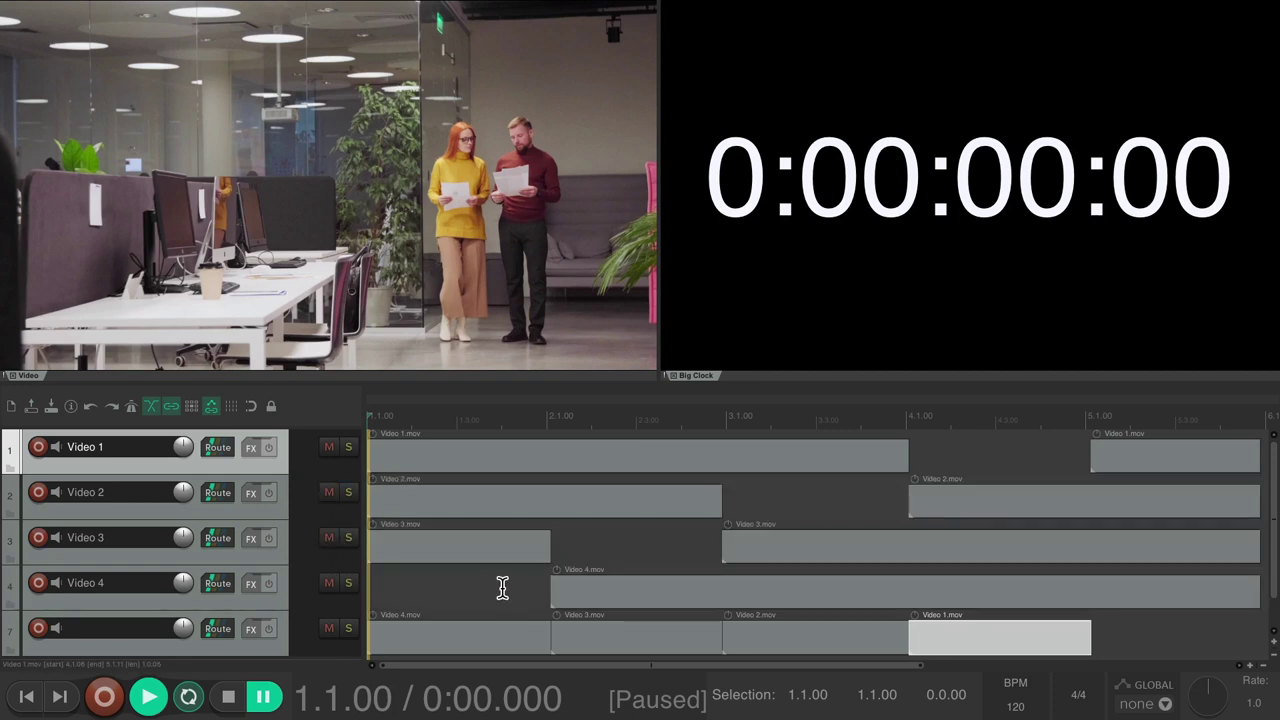
# - Clear the selection and play the assembled sequence from the start to review the cuts
pyautogui.press('Escape')
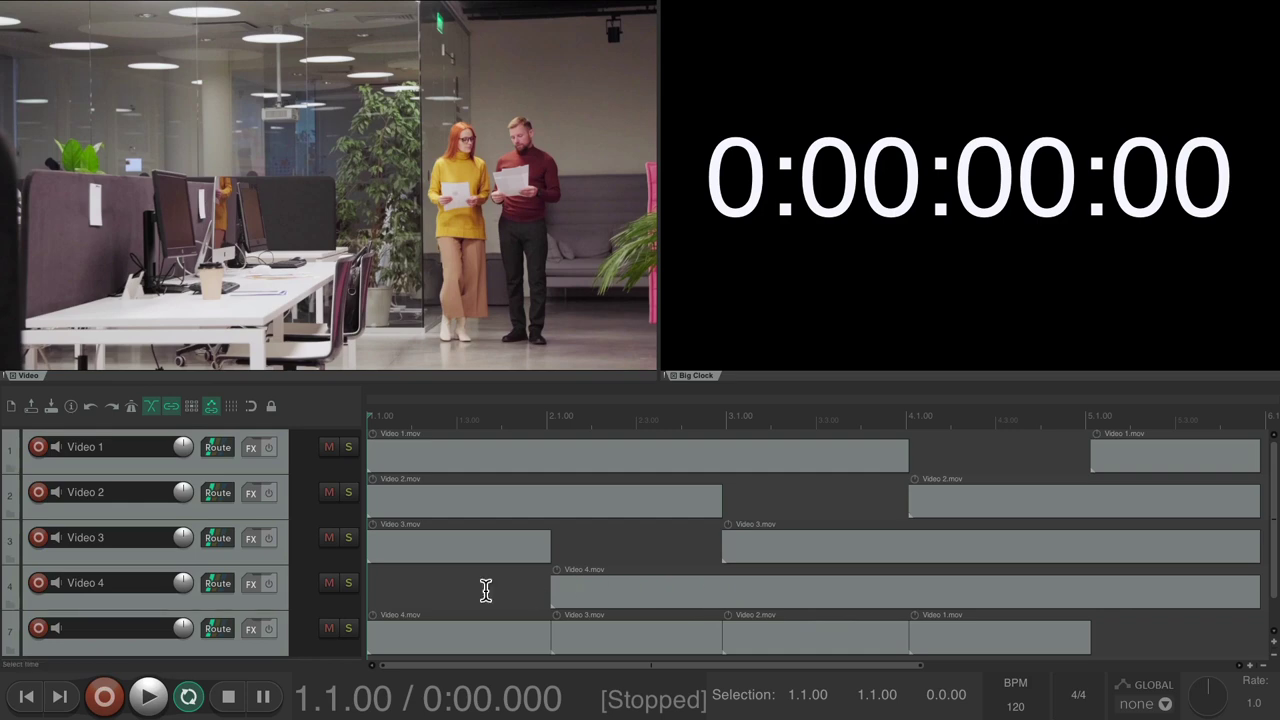
pyautogui.press('space')
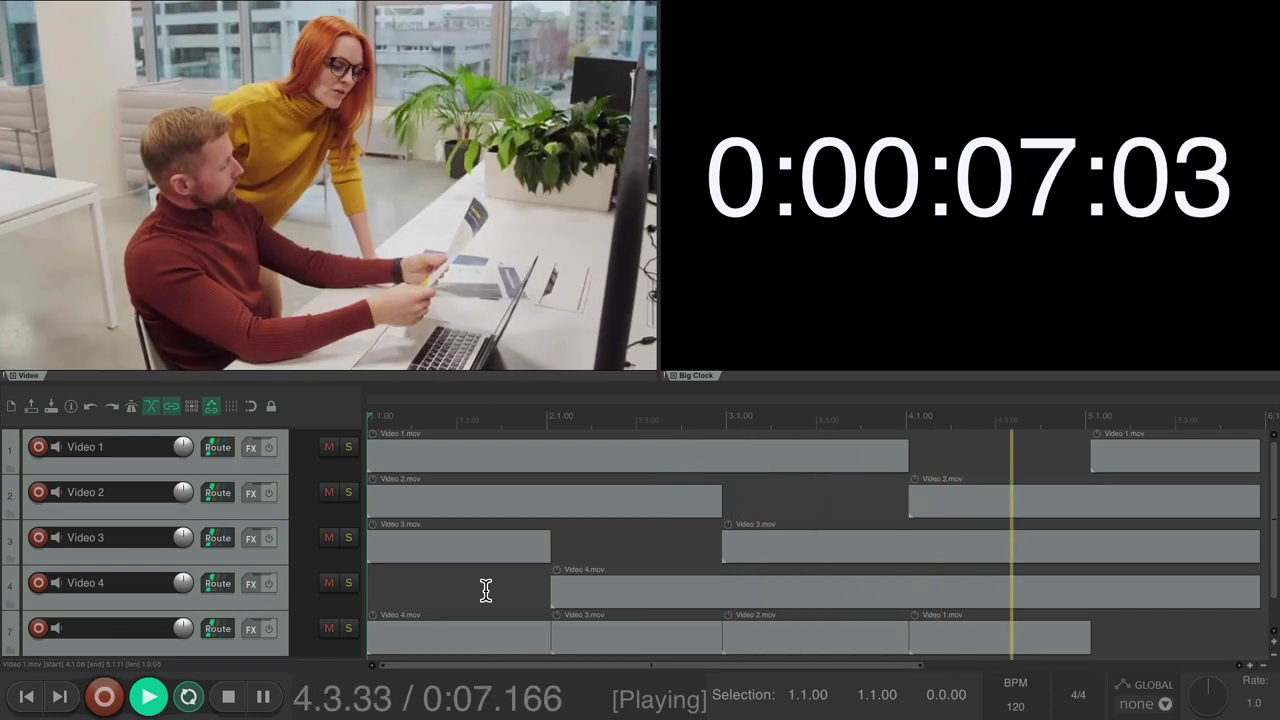
pyautogui.press('space')
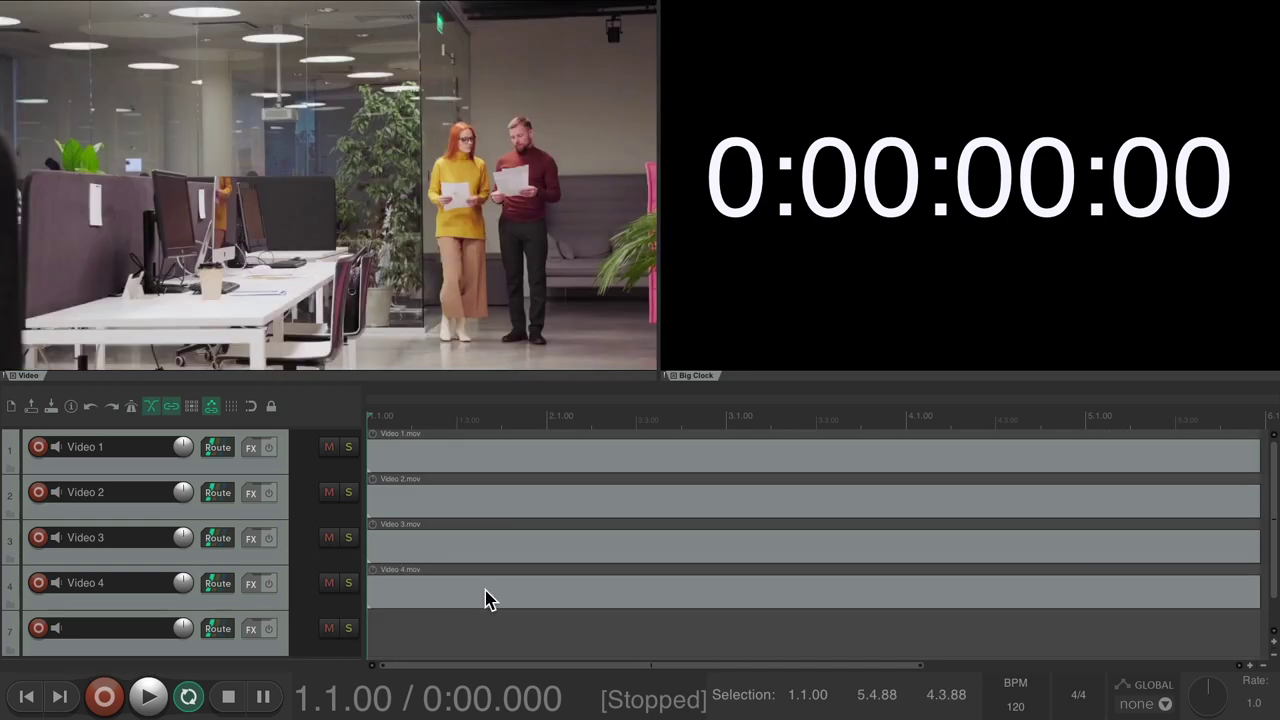
# - Delete the empty unnamed track, and implode the four full-length video clips across their tracks into takes of one item
pyautogui.press('Delete')
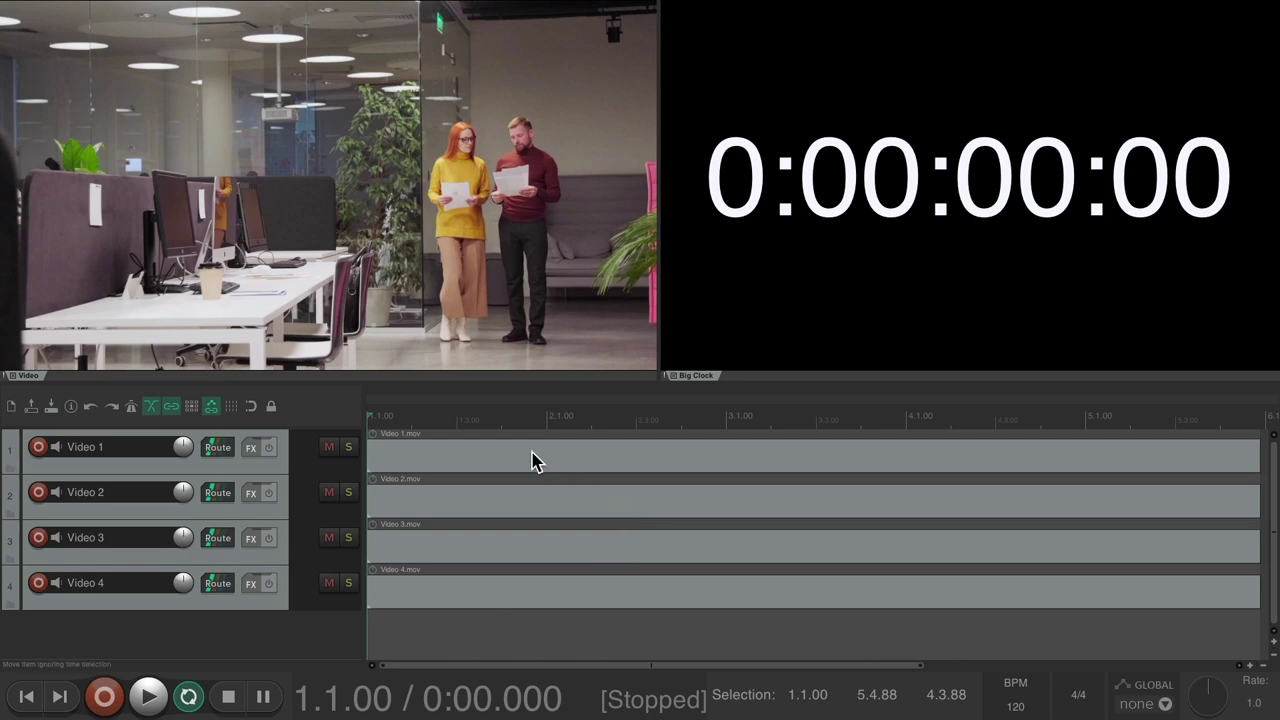
pyautogui.moveTo(523, 453)
pyautogui.mouseDown()
pyautogui.moveTo(633, 517)
pyautogui.moveTo(655, 593)
pyautogui.mouseUp()
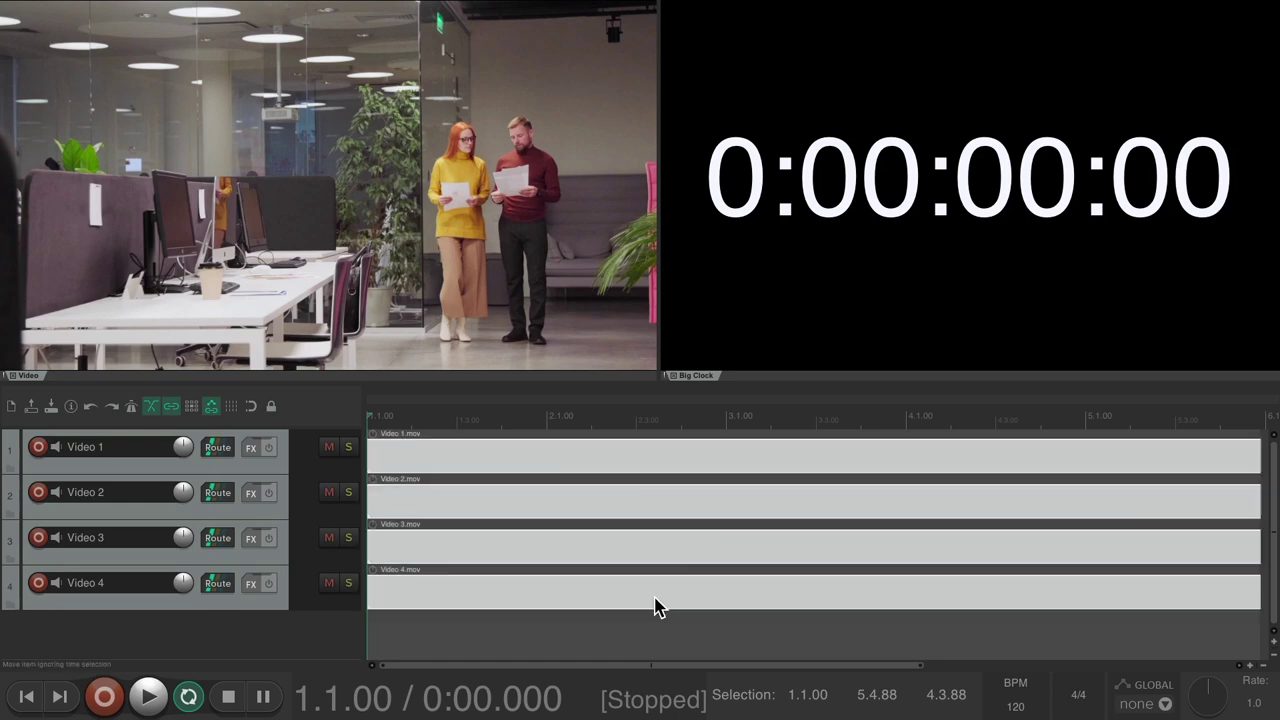
pyautogui.rightClick(530, 455)
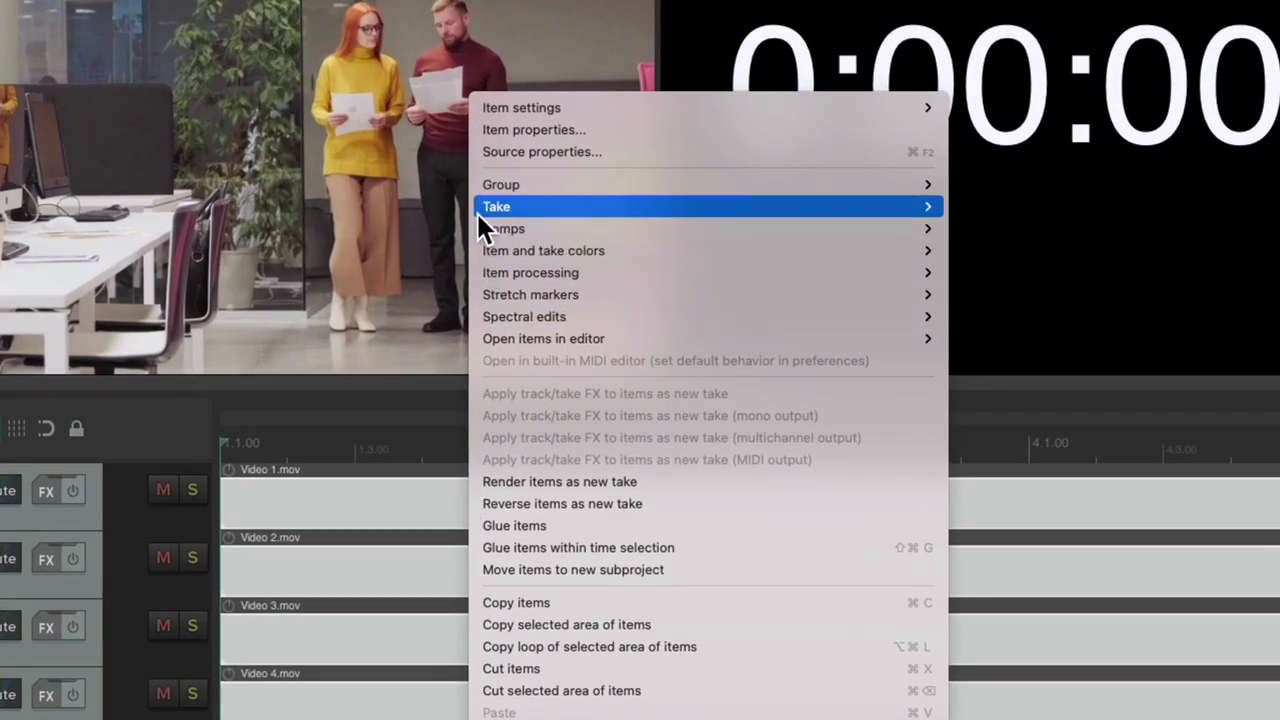
pyautogui.moveTo(538, 255)
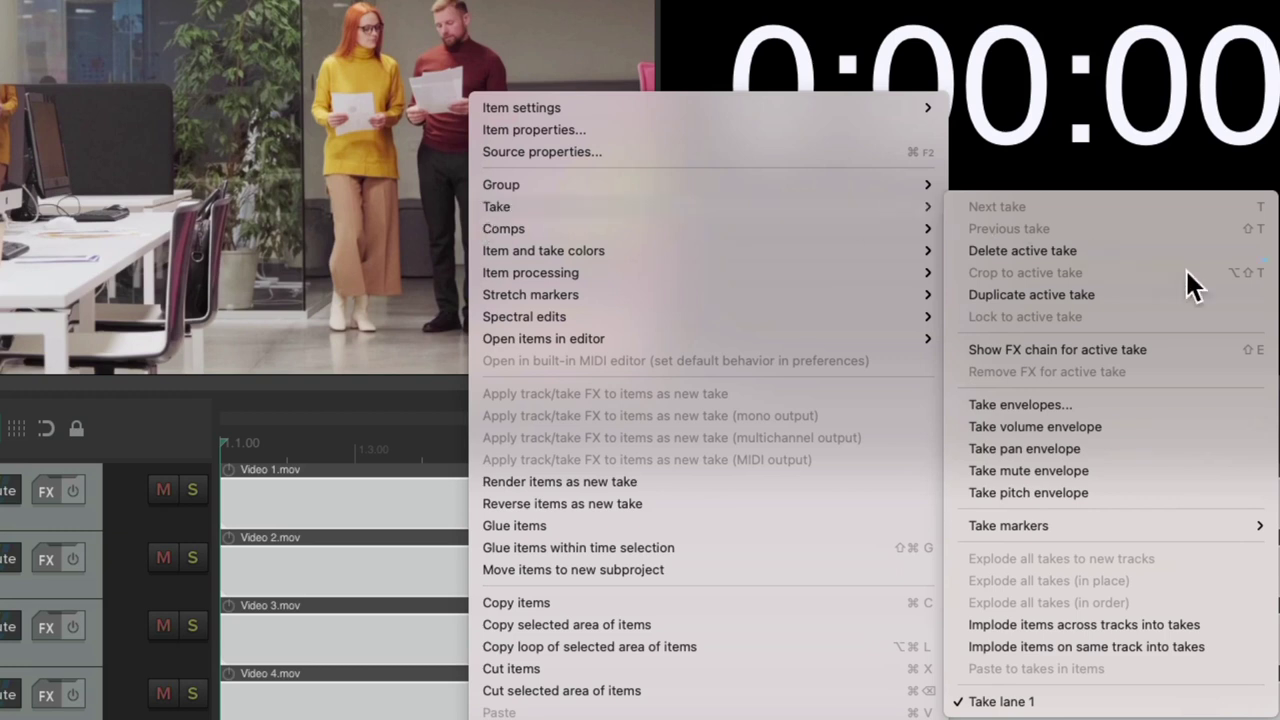
pyautogui.click(1218, 620)
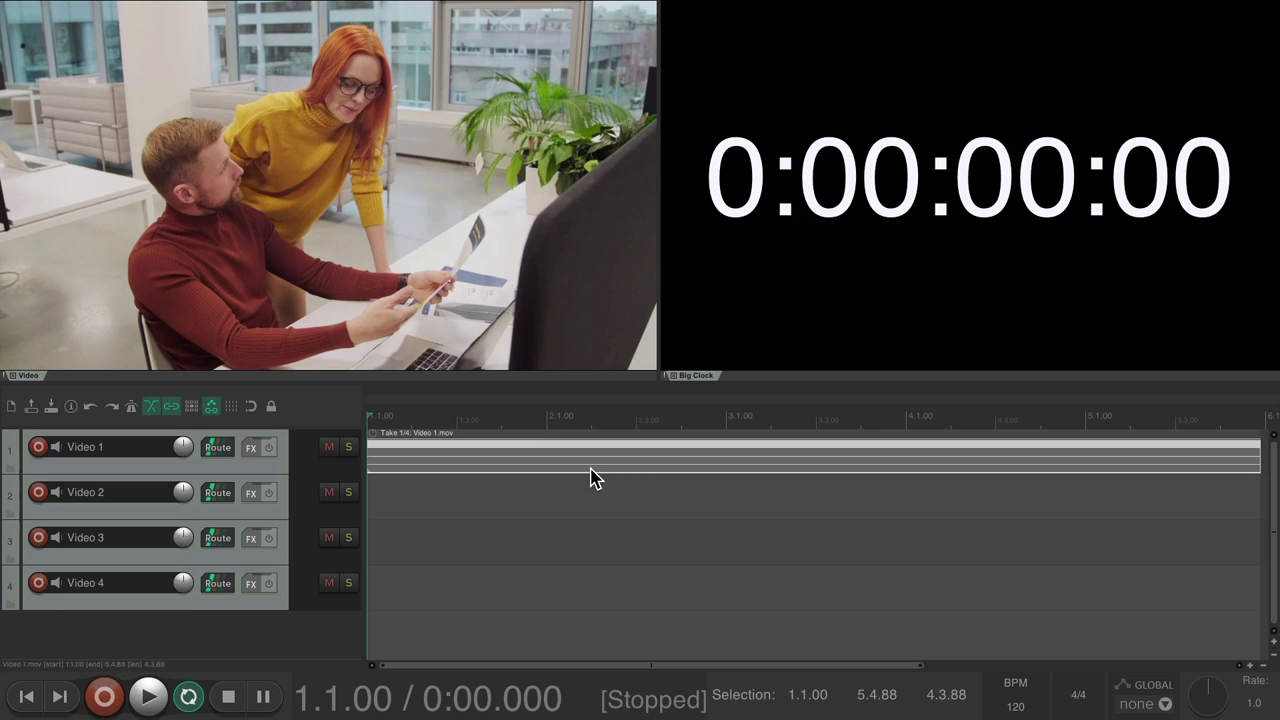
# - Delete the empty Video 2, Video 3 and Video 4 tracks, and enlarge the Video 1 track's height to fill the arrange view
pyautogui.click(279, 512)
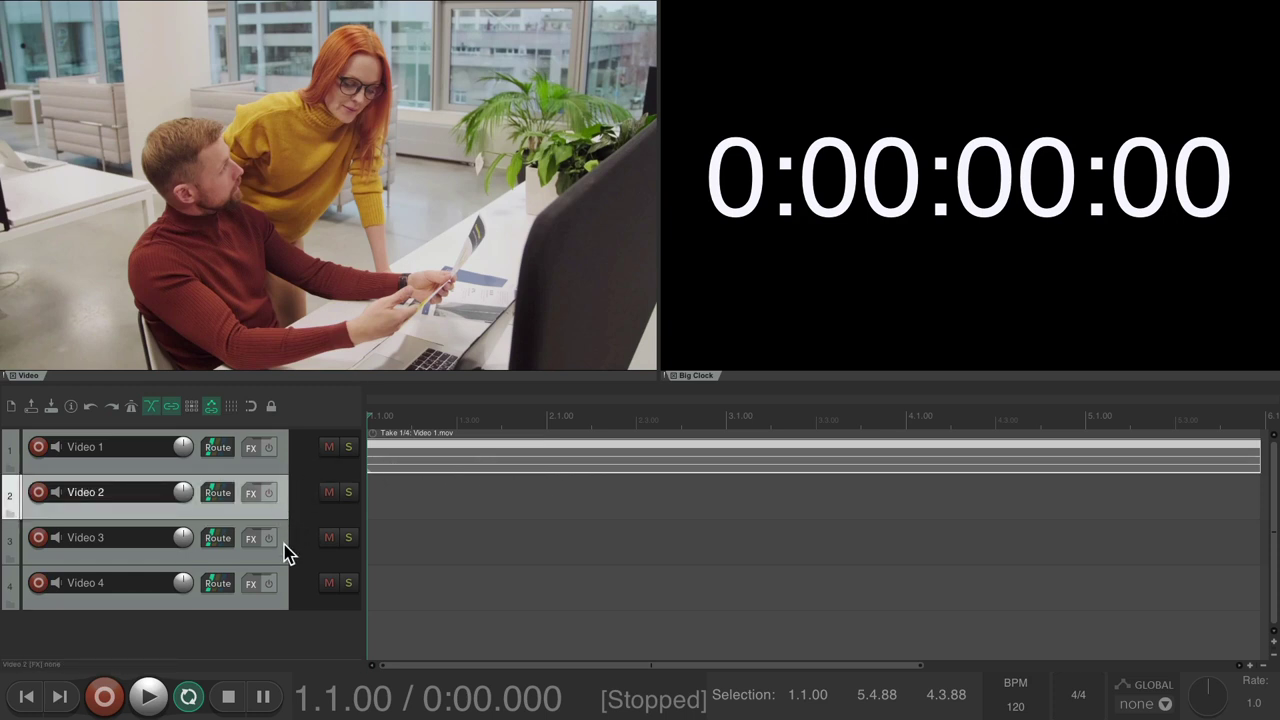
pyautogui.press('Delete')
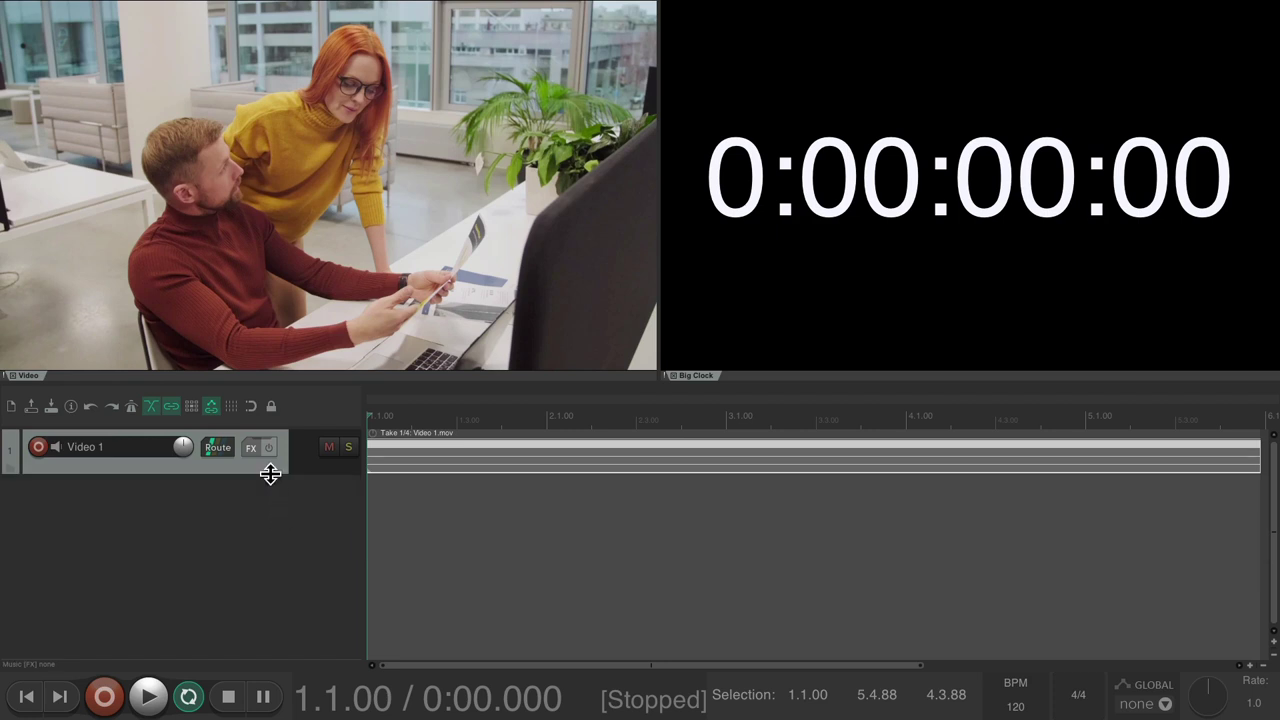
pyautogui.moveTo(268, 471); pyautogui.dragTo(265, 631)
pyautogui.moveTo(259, 652); pyautogui.dragTo(259, 654)
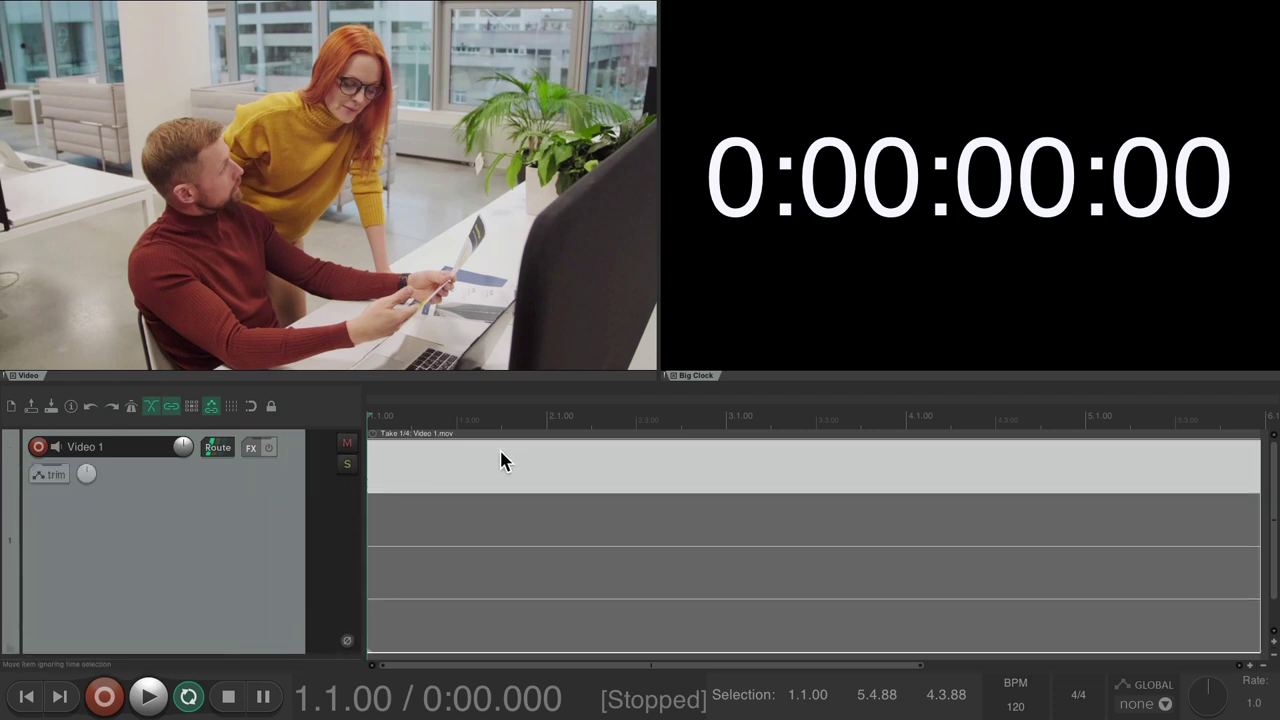
# - Activate the Video 2, Video 3 and Video 4 takes of the item in turn to preview each one
pyautogui.click(465, 510)
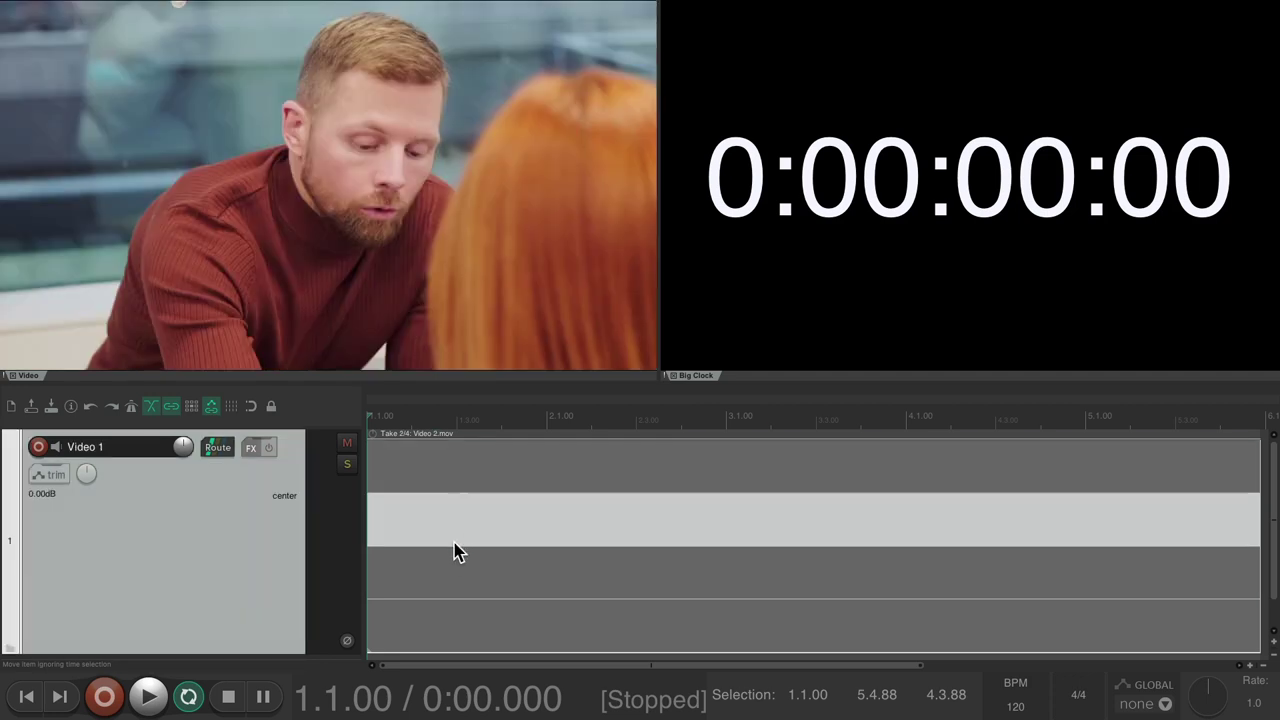
pyautogui.click(455, 552)
pyautogui.click(443, 614)
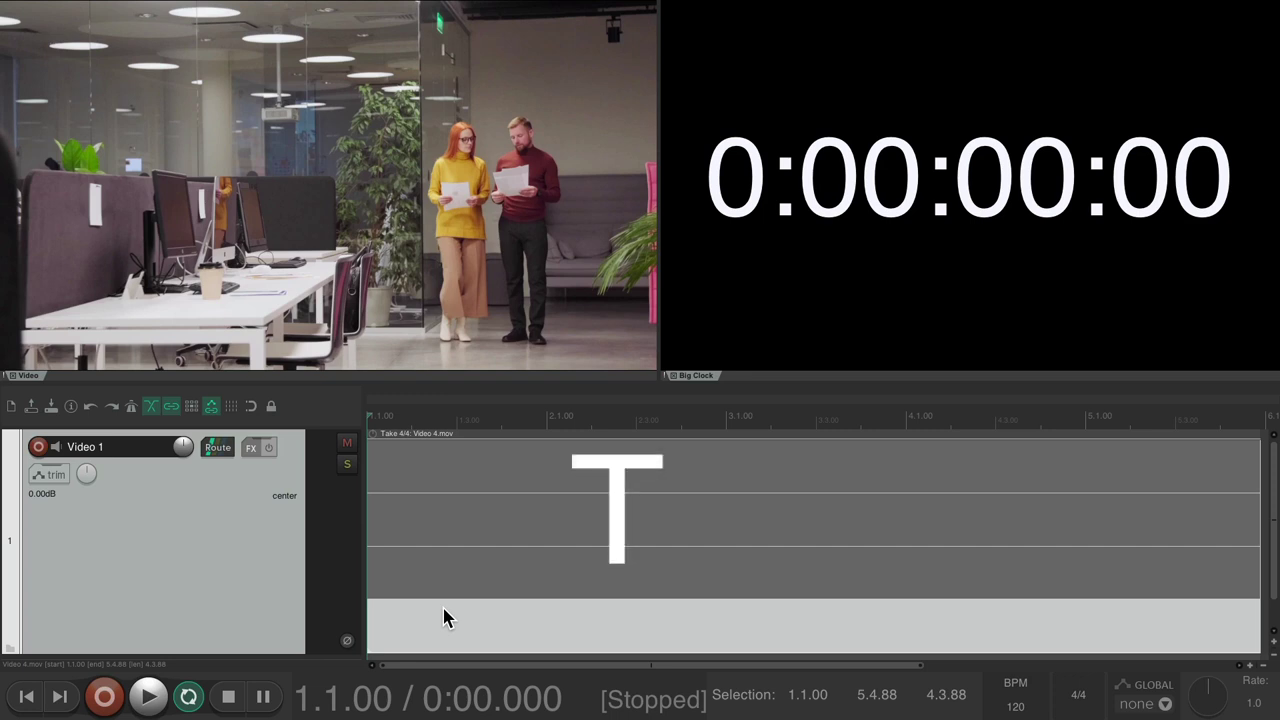
# - Cycle forward repeatedly through the item's four takes with the next-take command
pyautogui.press('t')
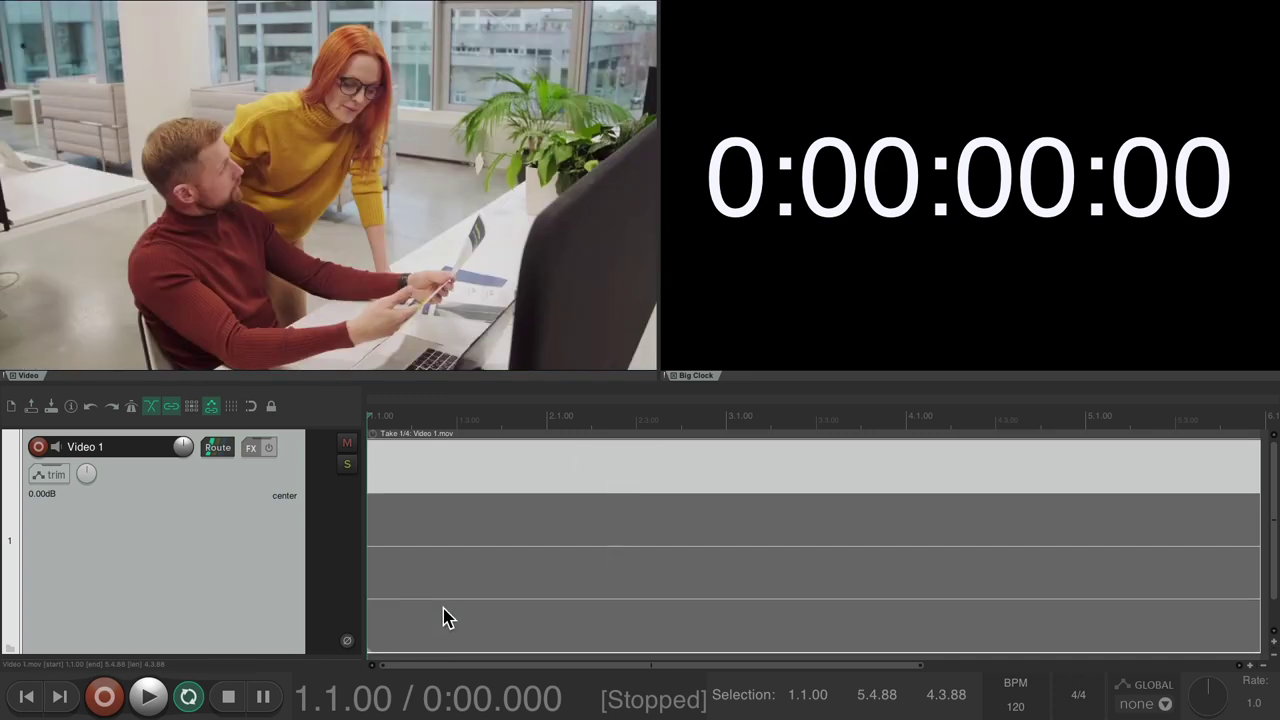
pyautogui.press('t')
pyautogui.press('t')
pyautogui.press('t')
pyautogui.press('t')
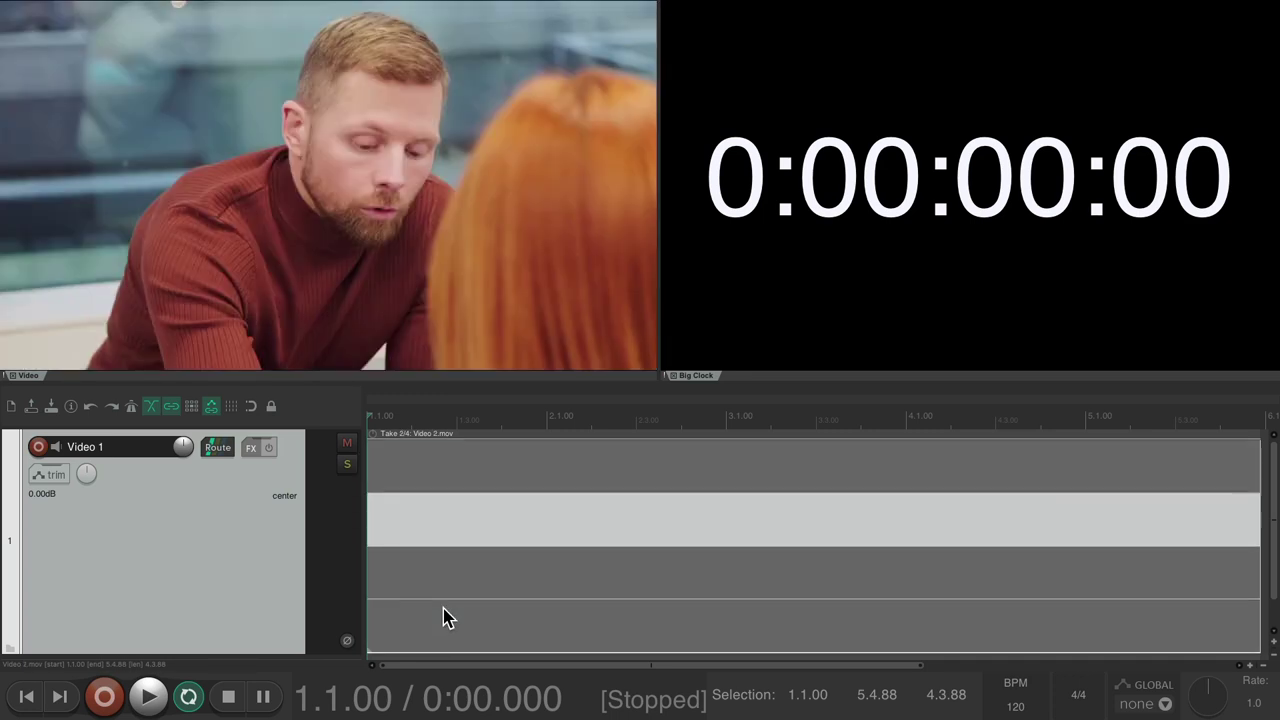
pyautogui.press('t')
pyautogui.press('t')
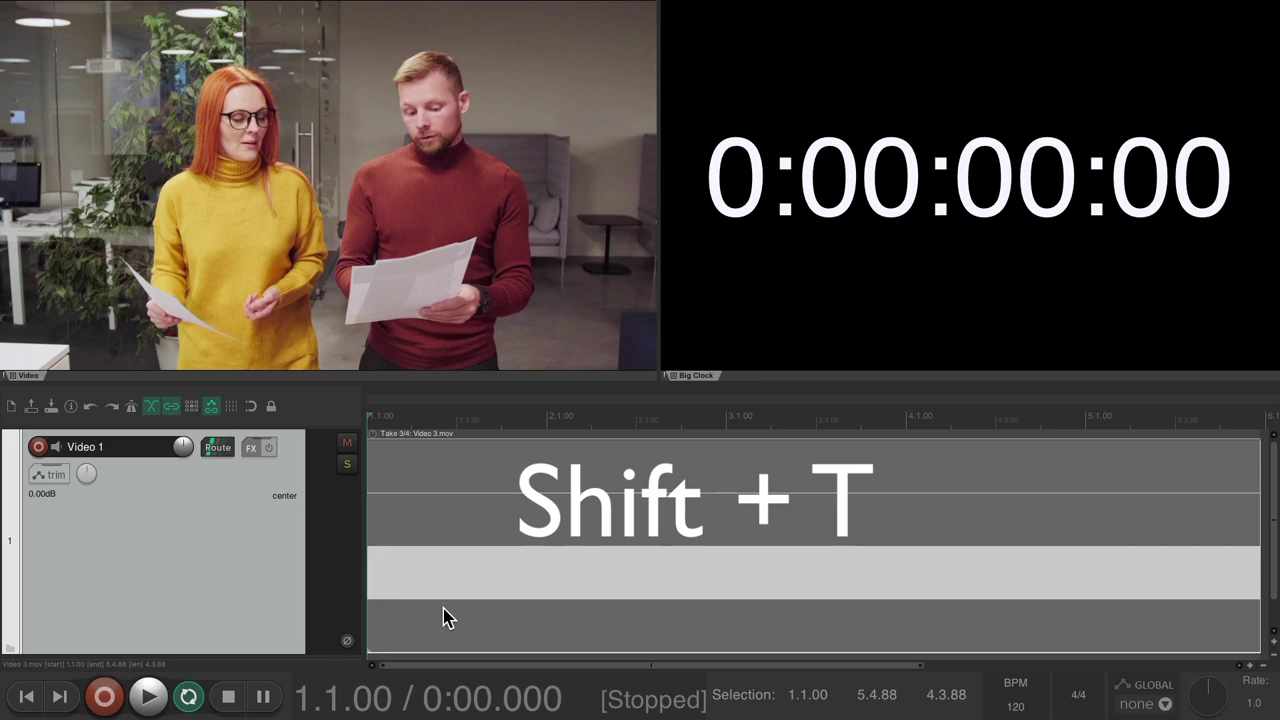
# - Cycle backward through the item's takes with the previous-take command, ending on the Video 1 take
pyautogui.hotkey('shift', 't')
pyautogui.hotkey('shift', 't')
pyautogui.hotkey('shift', 't')
pyautogui.hotkey('shift', 't')
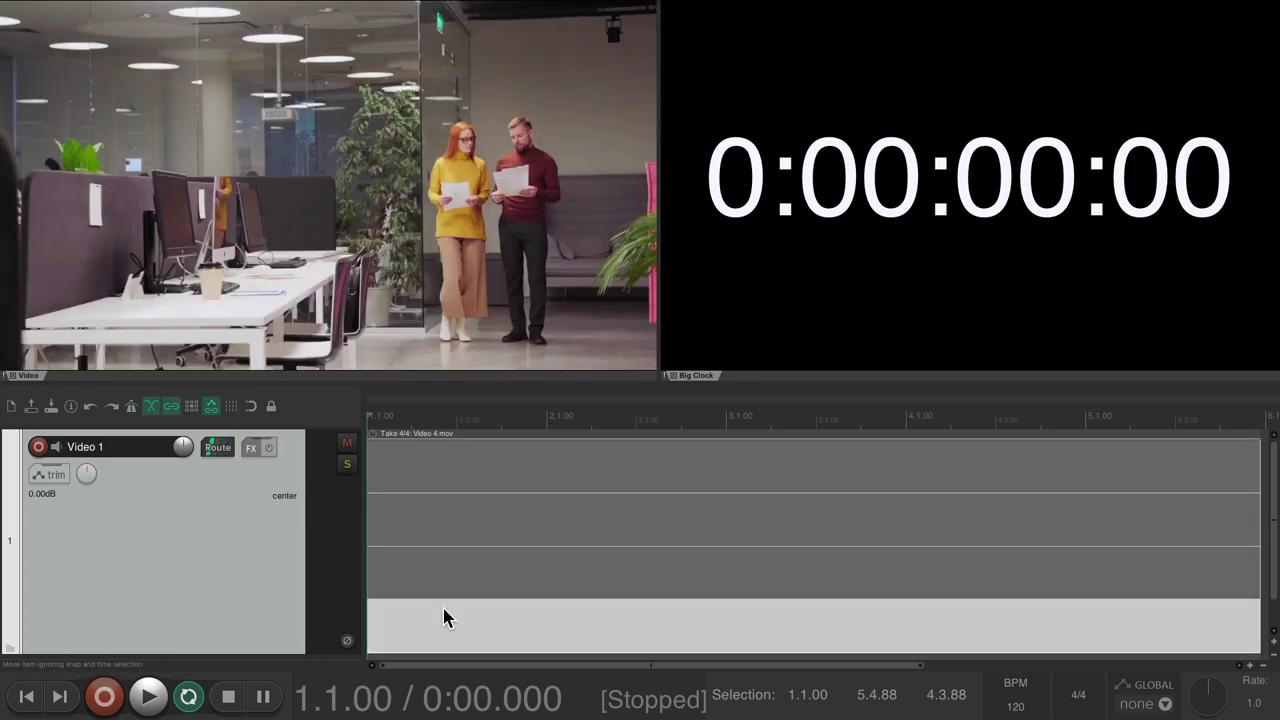
pyautogui.hotkey('shift', 't')
pyautogui.hotkey('shift', 't')
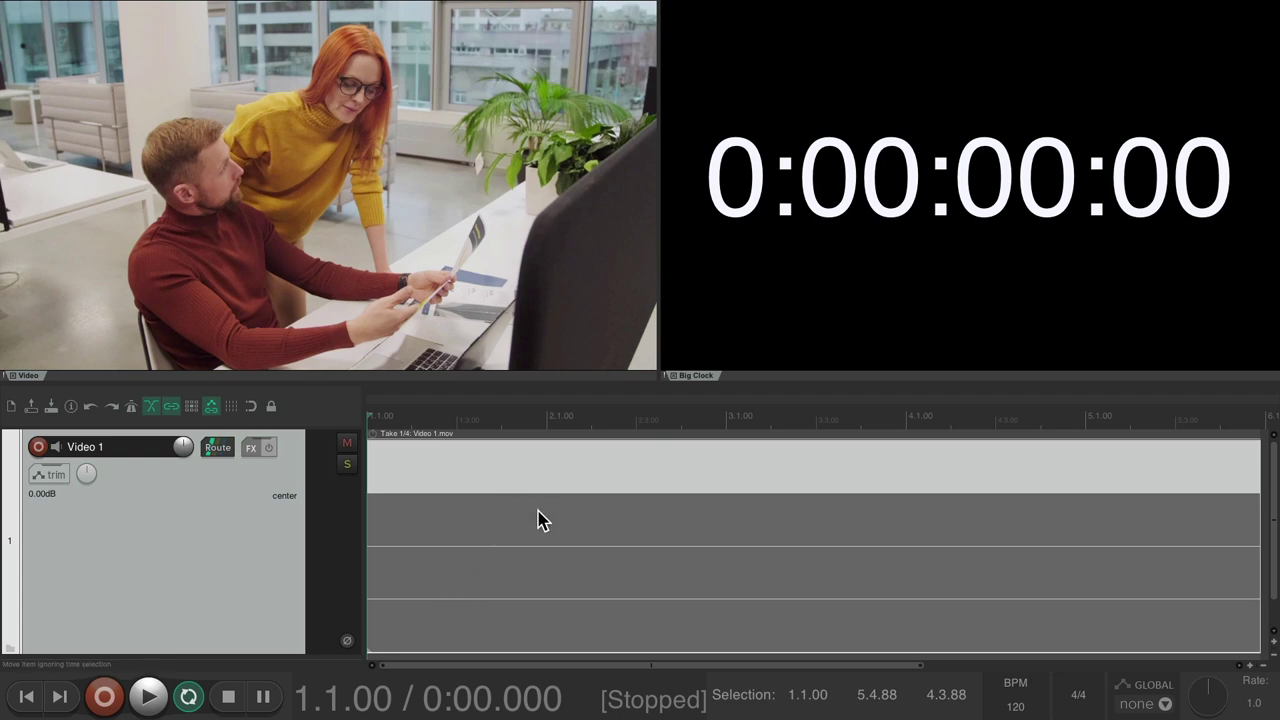
# - Play the Video 1 take from the start, pause at about 0:02.014 and split the item there
pyautogui.press('space')
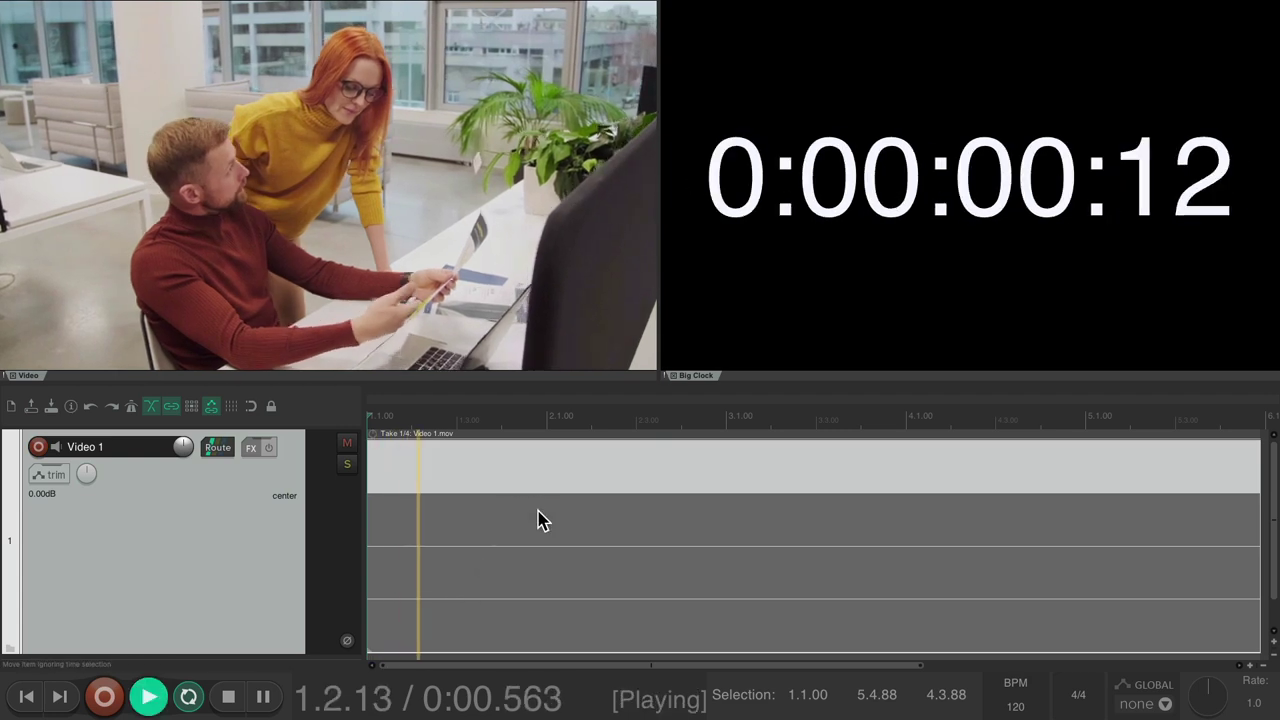
pyautogui.hotkey('ctrl', 'space')
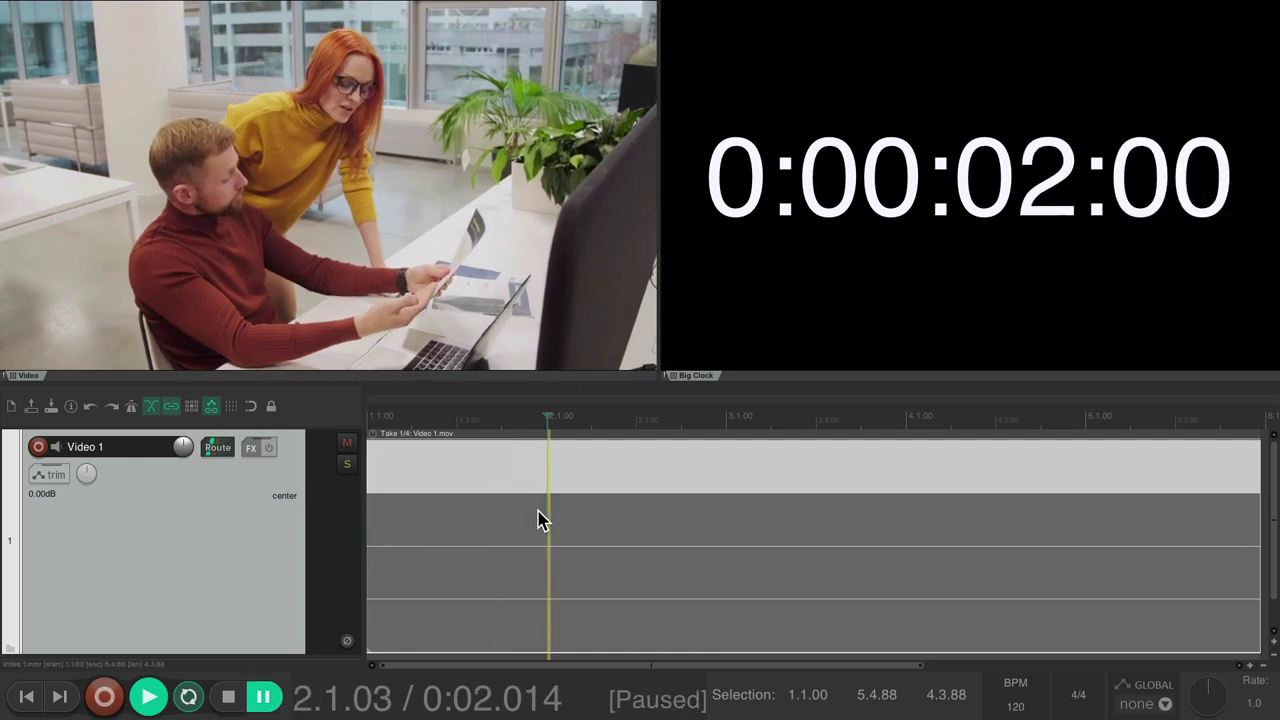
pyautogui.press('s')
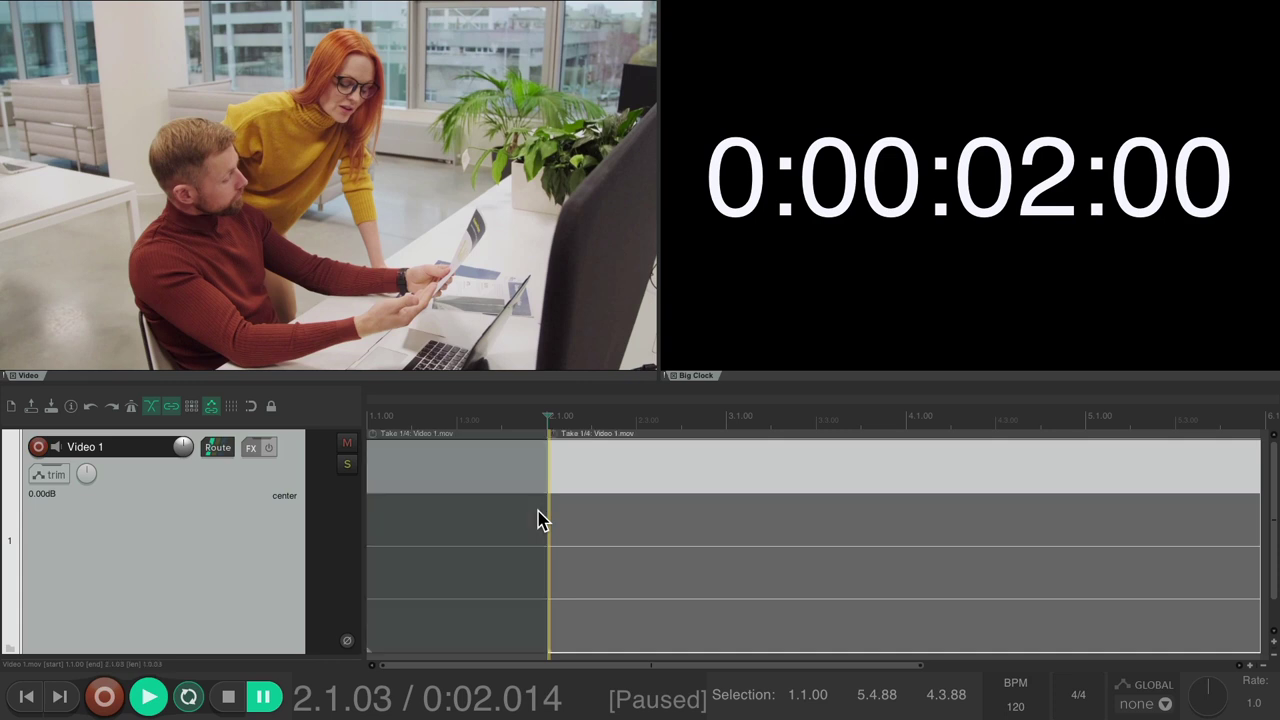
# - Compare the Video 2, 3 and 4 takes in the section after the cut, and make the Video 2 take active
pyautogui.click(623, 538)
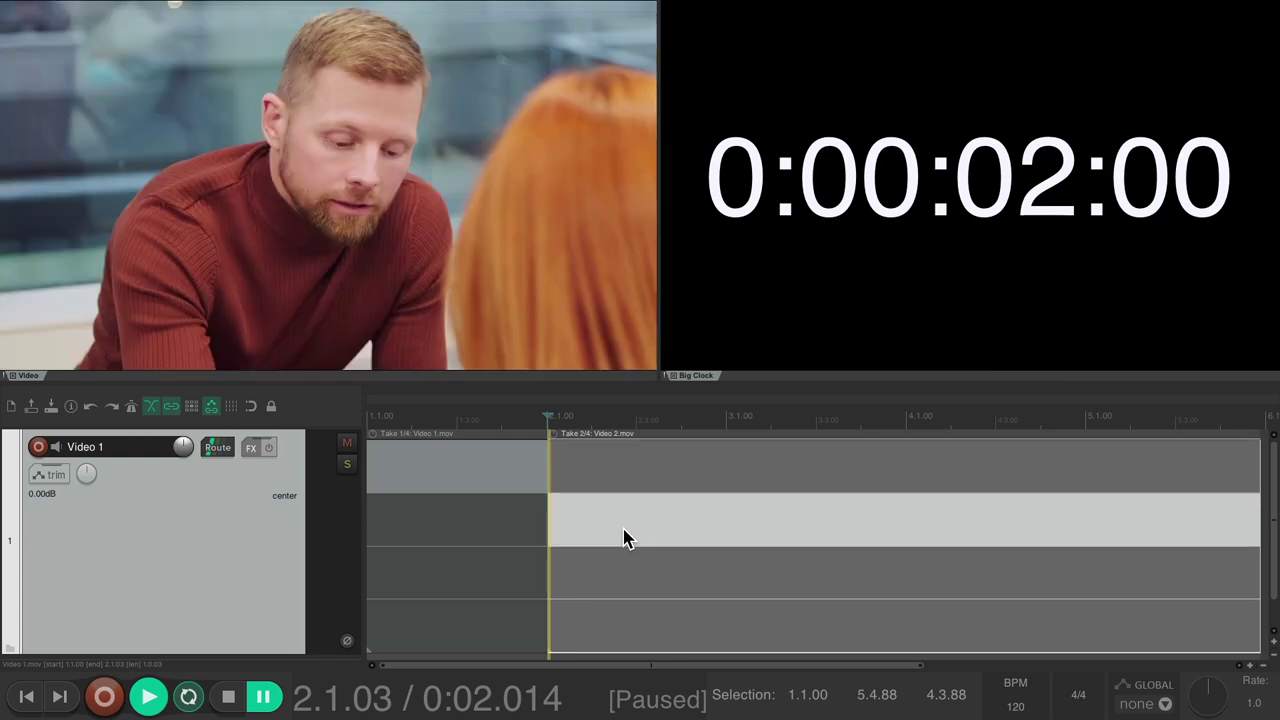
pyautogui.press('t')
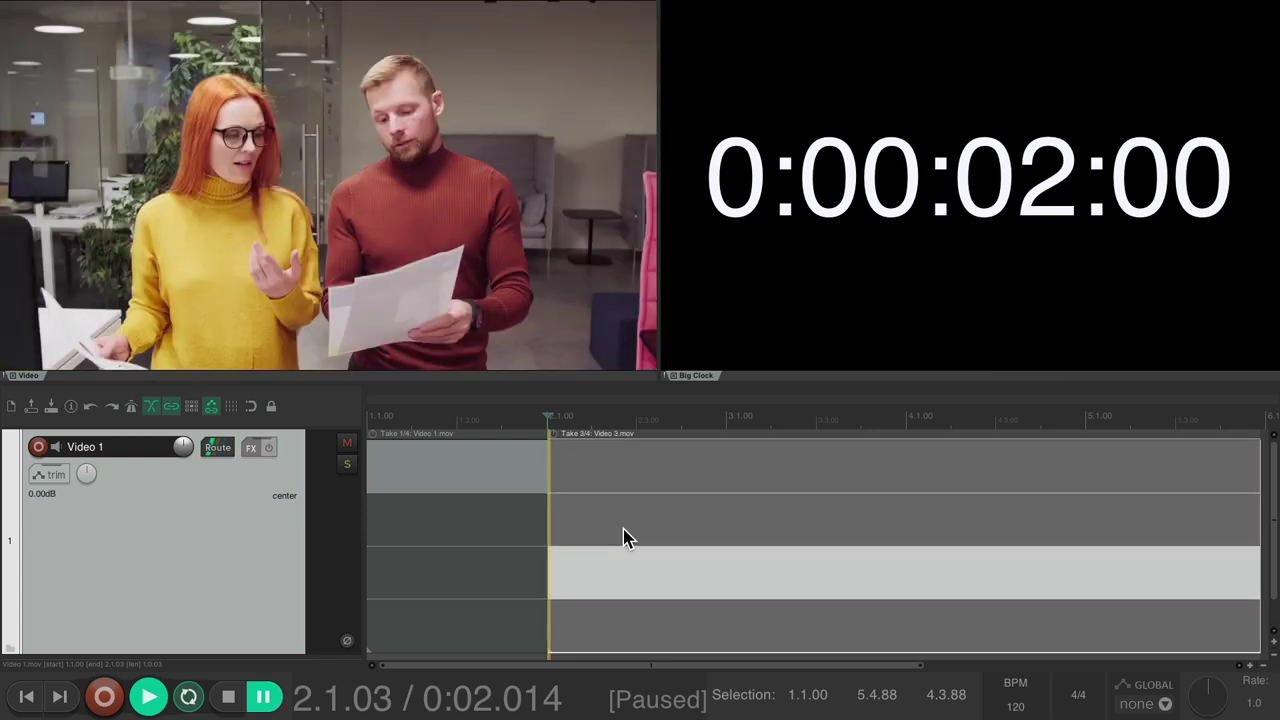
pyautogui.press('t')
pyautogui.hotkey('shift', 't')
pyautogui.hotkey('shift', 't')
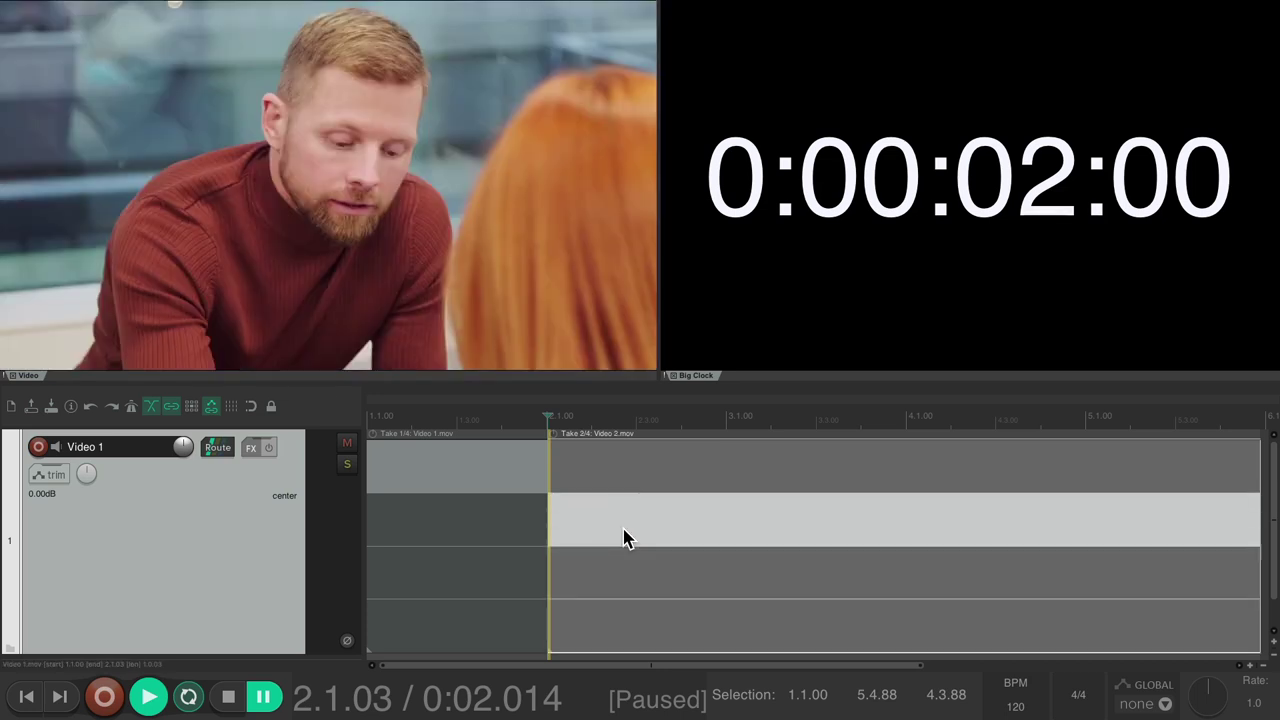
# - Play the Video 2 section, pause at about 0:04.017 and split the item there
pyautogui.press('space')
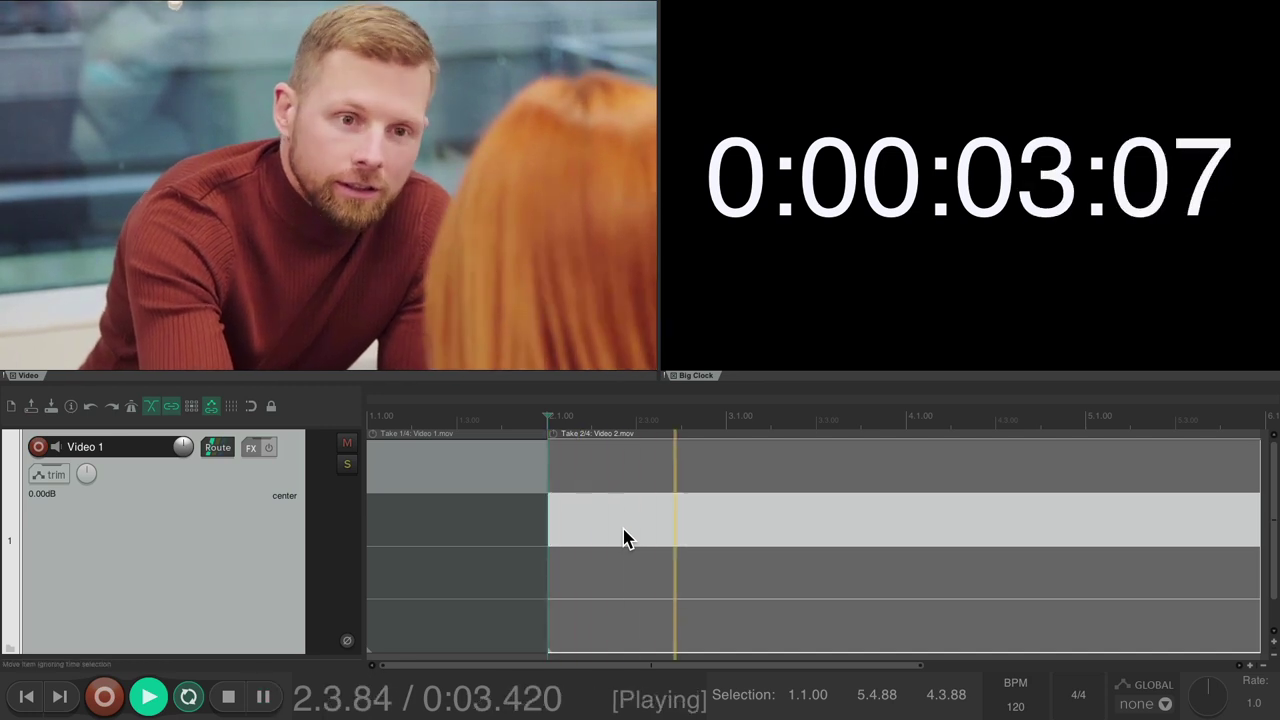
pyautogui.hotkey('ctrl', 'space')
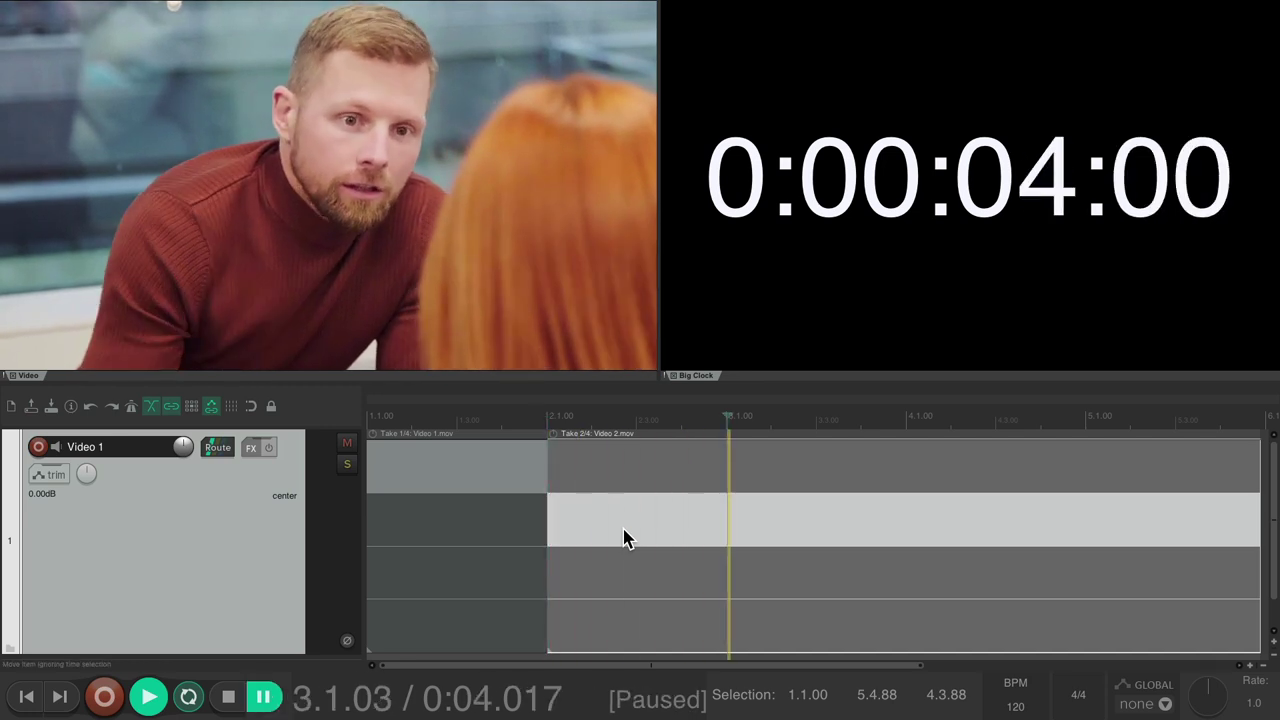
pyautogui.press('s')
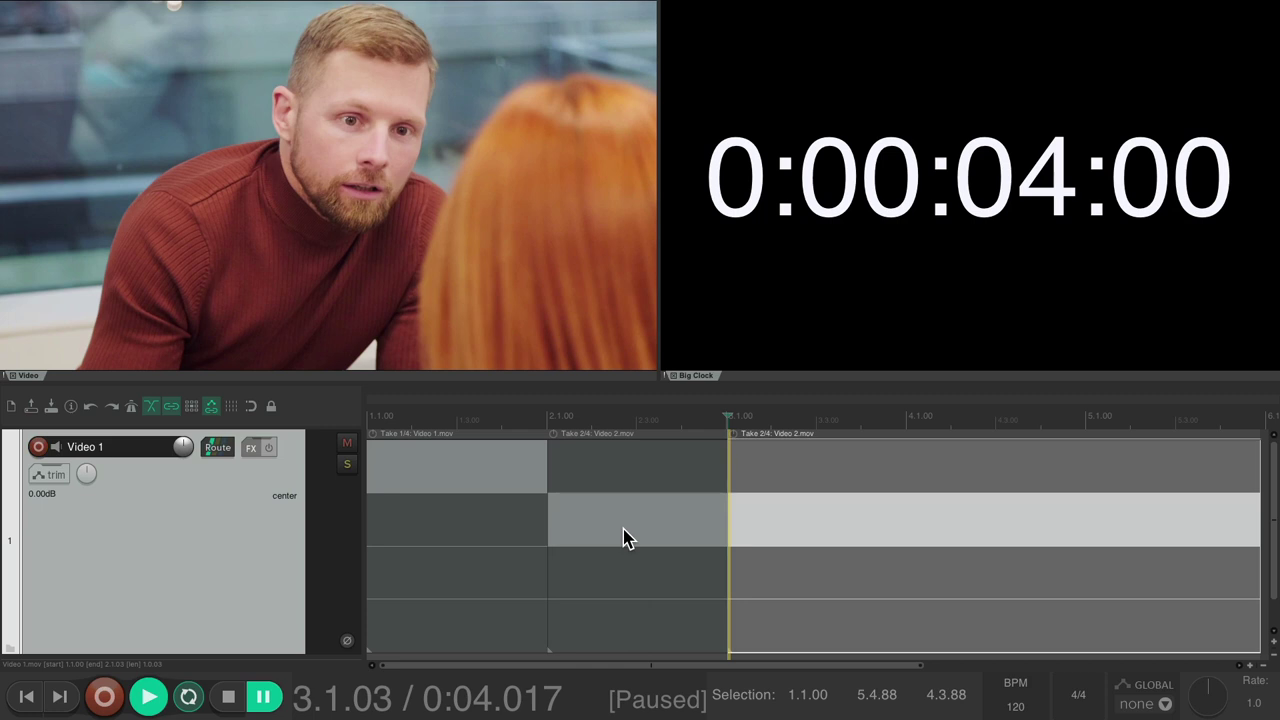
# - Compare the Video 3 and Video 4 takes in the last section, and make the Video 3 take active
pyautogui.press('t')
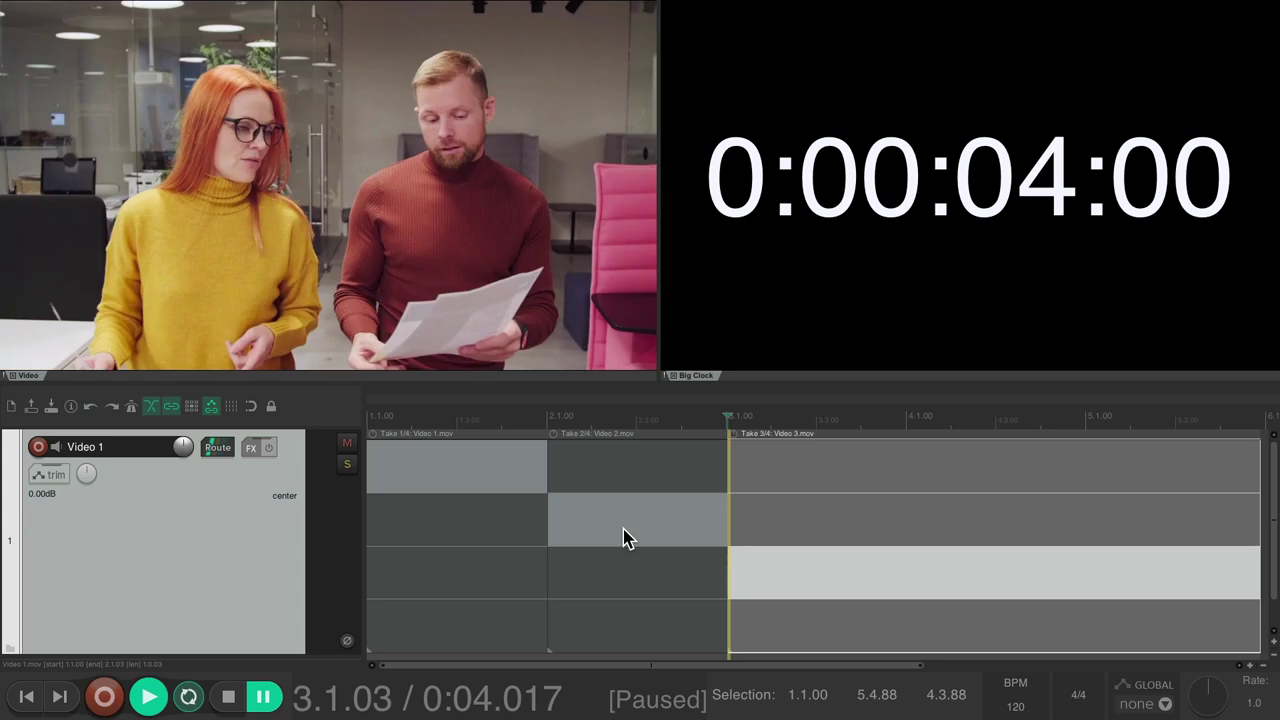
pyautogui.press('t')
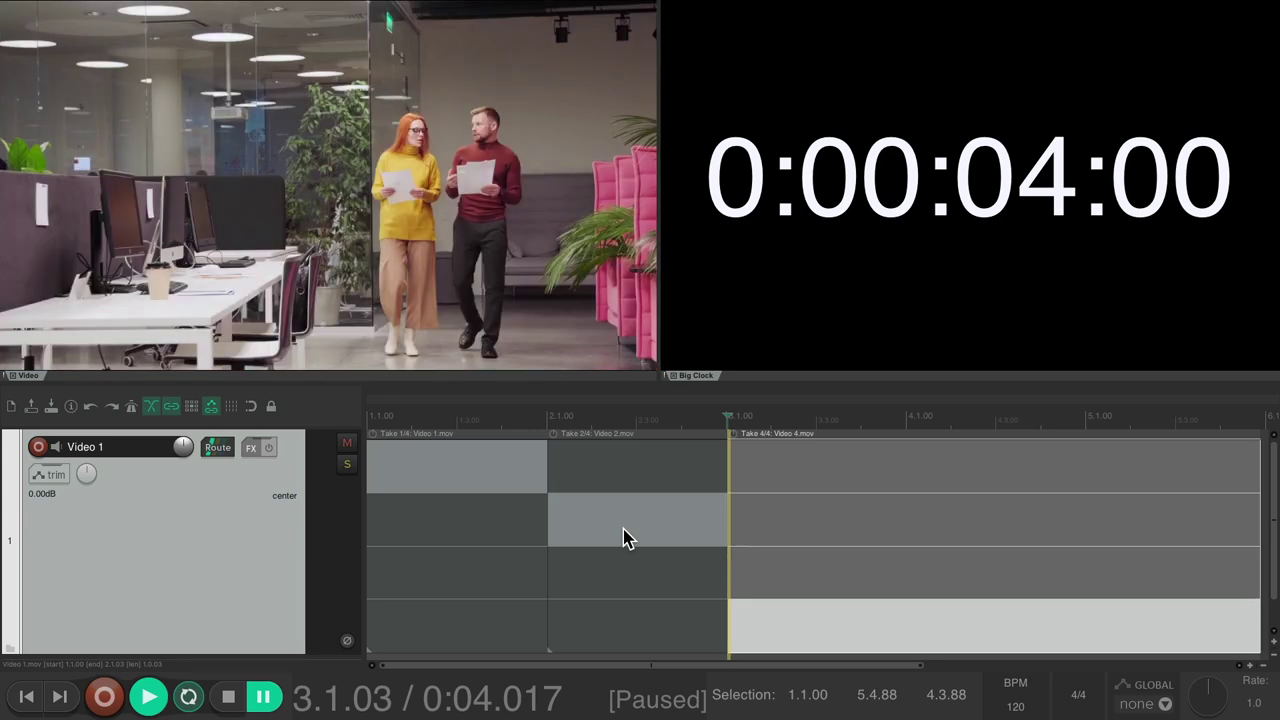
pyautogui.hotkey('shift', 't')
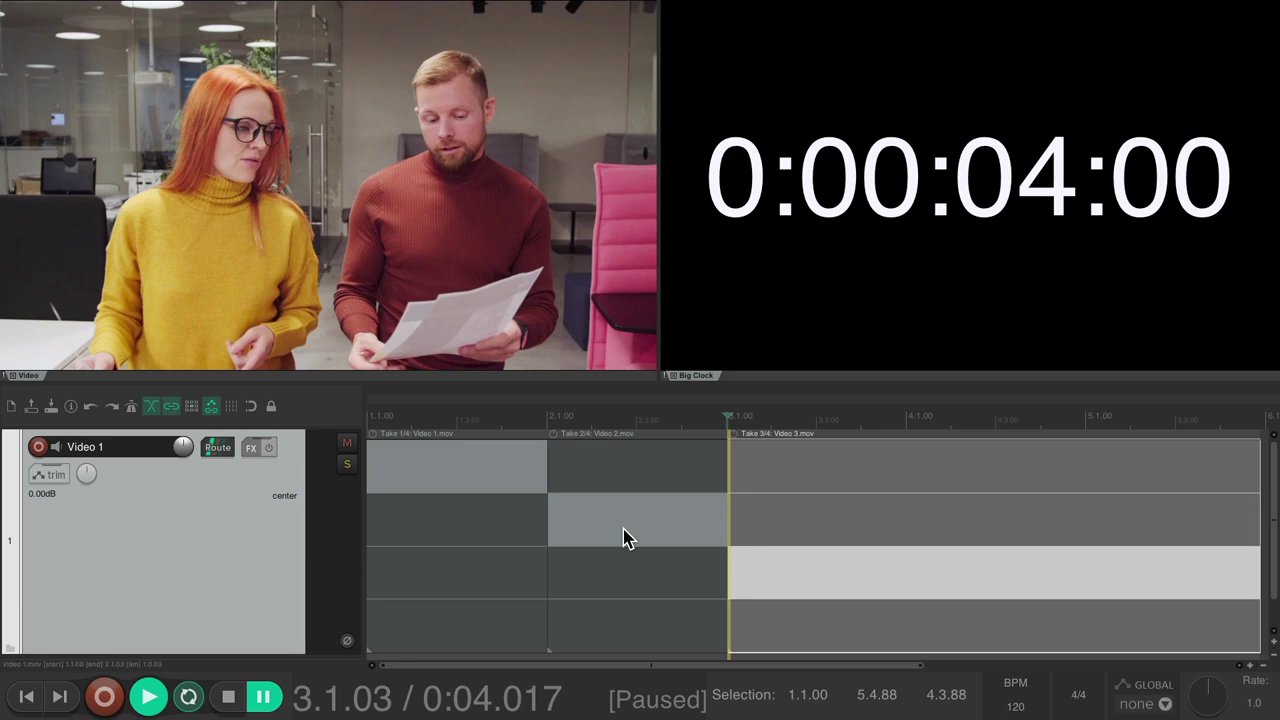
# - Play the Video 3 section, pause at about 0:05.999, split the item there and make the Video 4 take active after the cut
pyautogui.press('space')
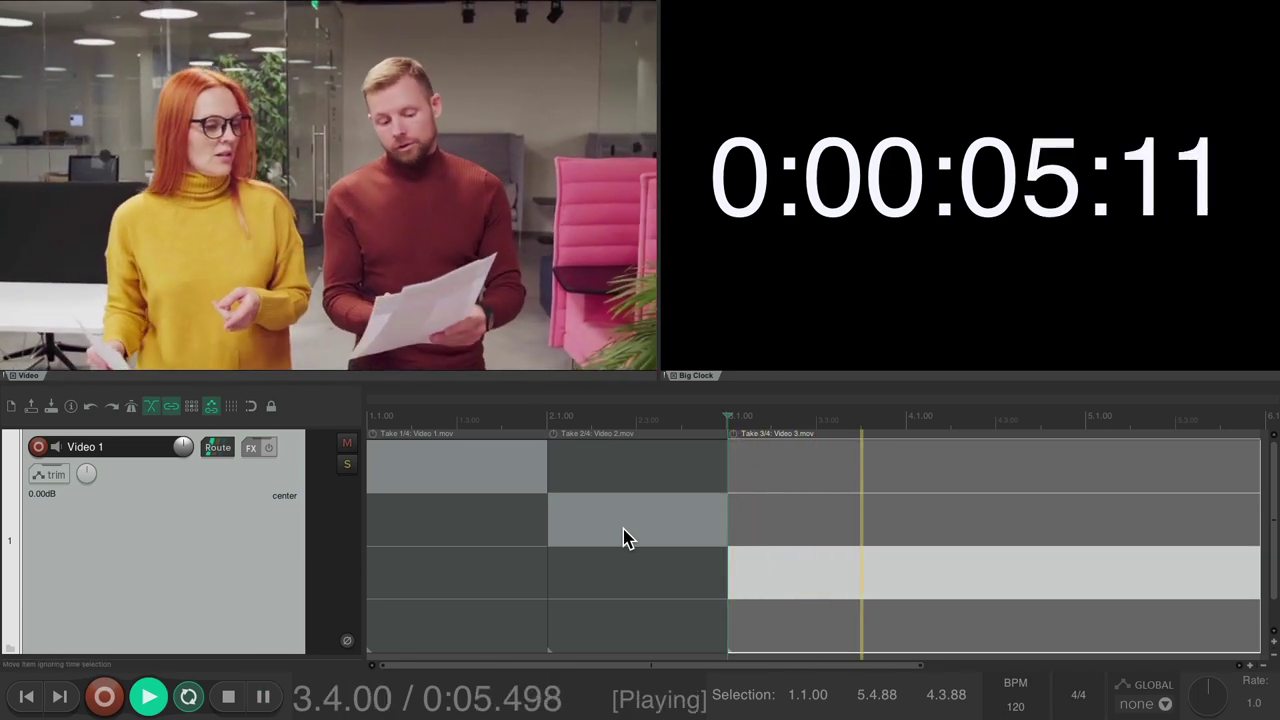
pyautogui.hotkey('ctrl', 'space')
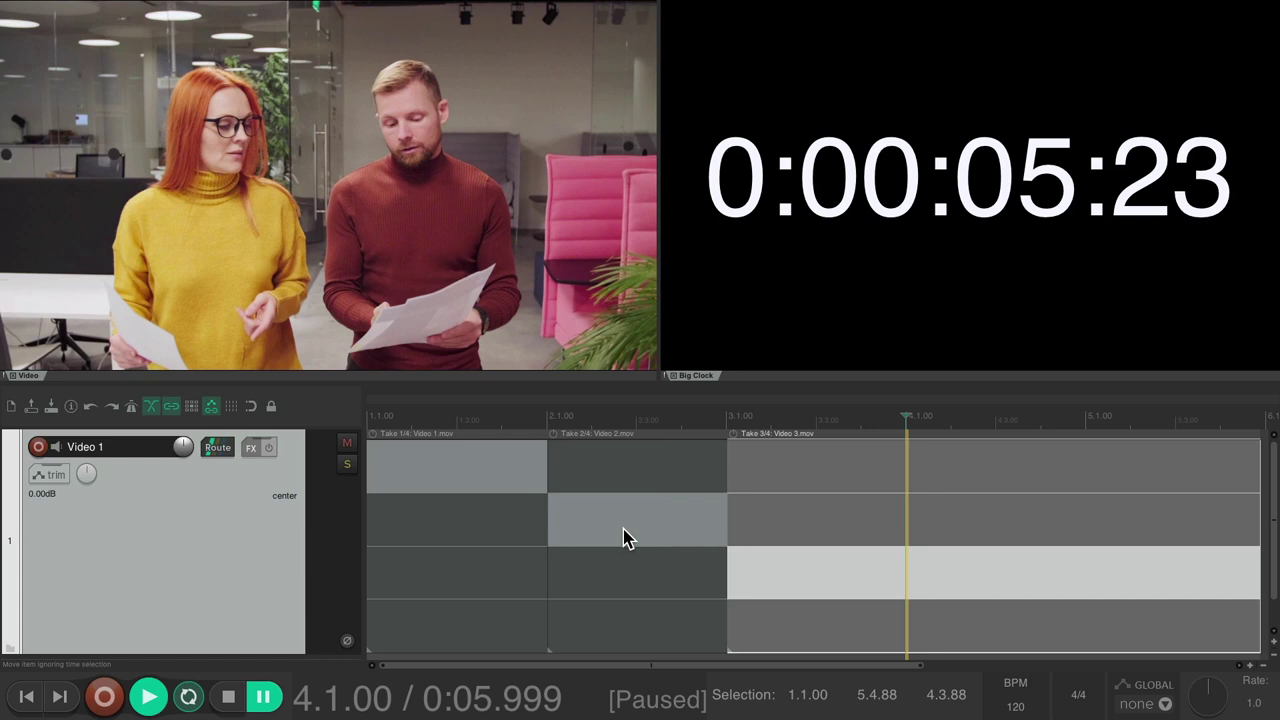
pyautogui.press('s')
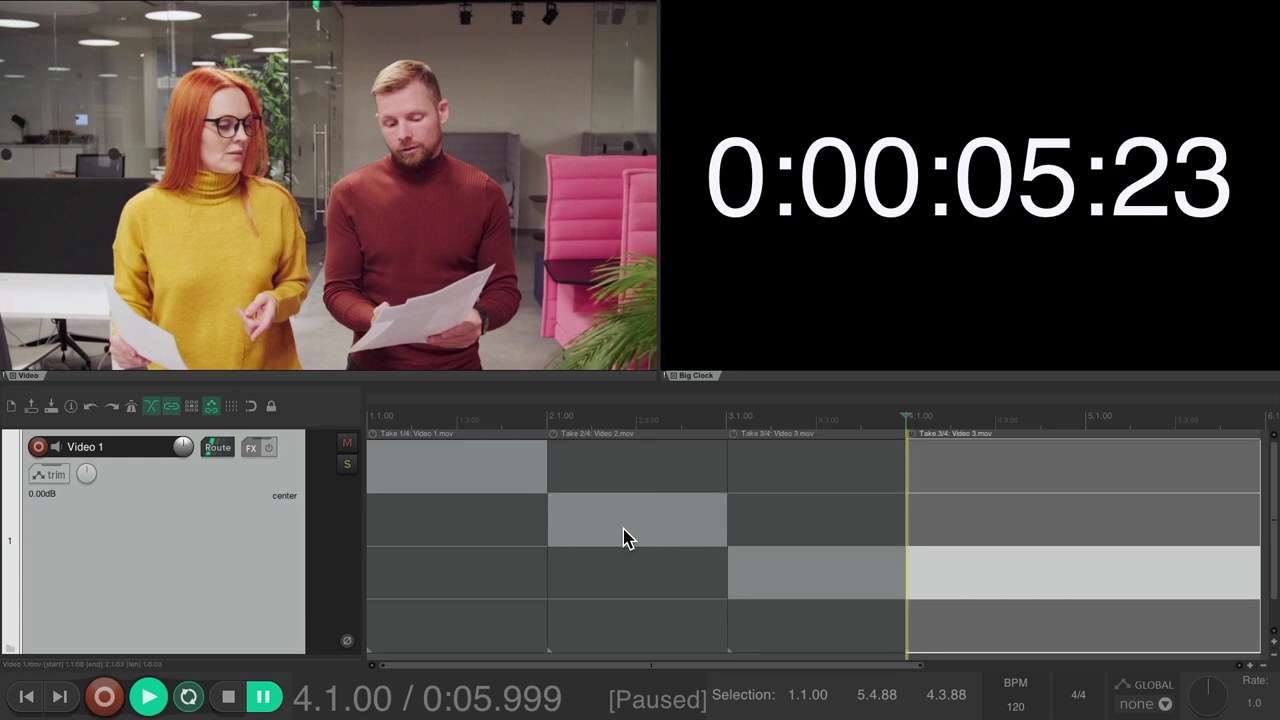
pyautogui.press('t')
# - Play the Video 4 section, pause at about 0:07.967, split the item there and make the Video 3 take active in the last section
pyautogui.press('space')
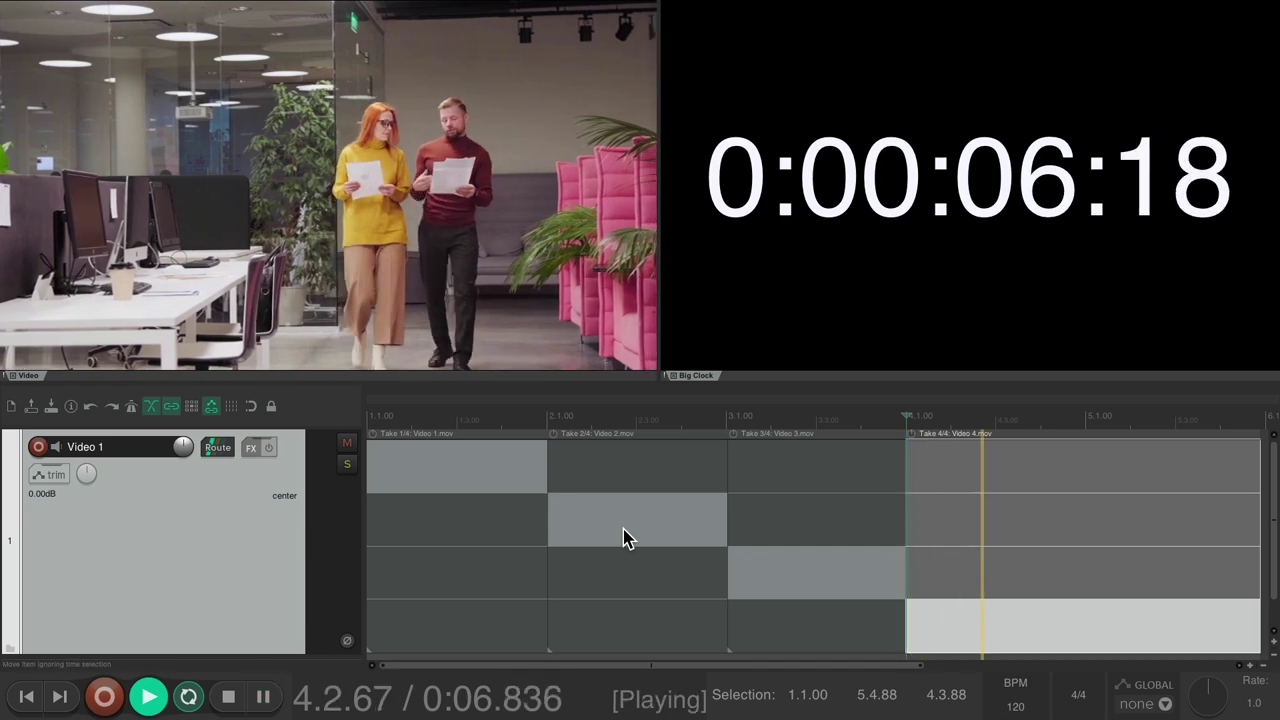
pyautogui.hotkey('ctrl', 'space')
pyautogui.press('s')
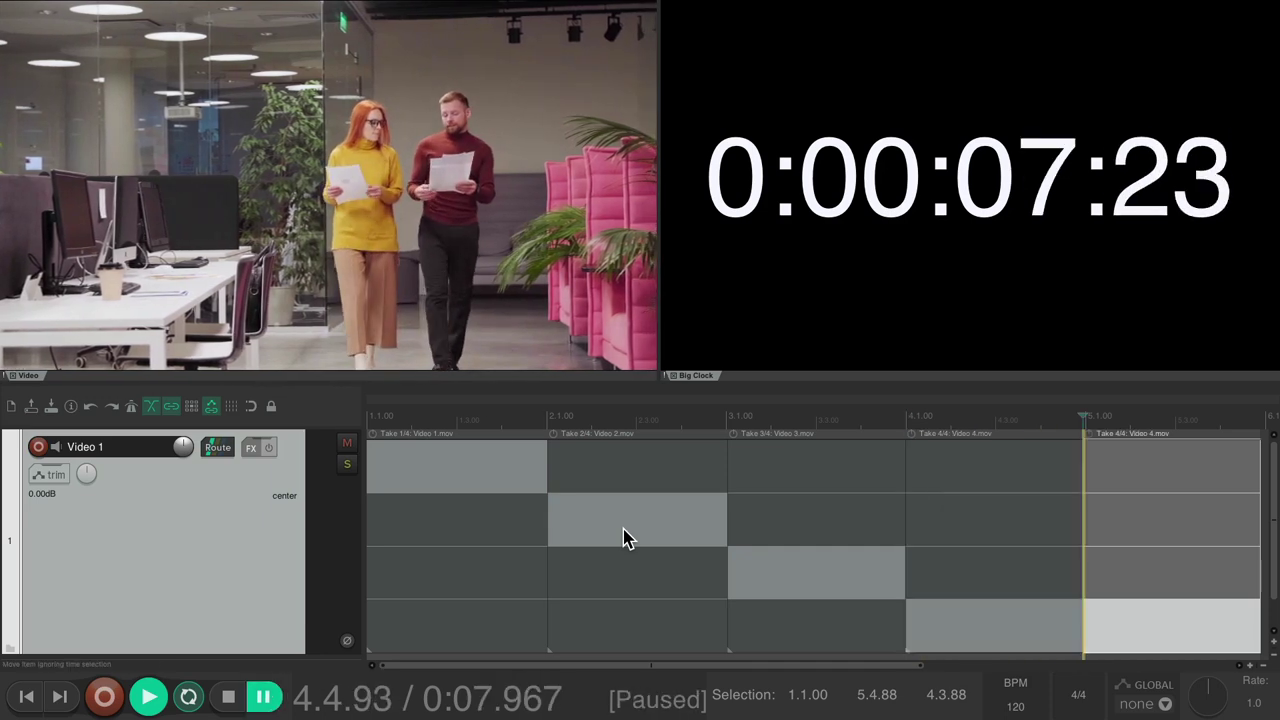
pyautogui.press('t')
pyautogui.press('t')
pyautogui.press('t')
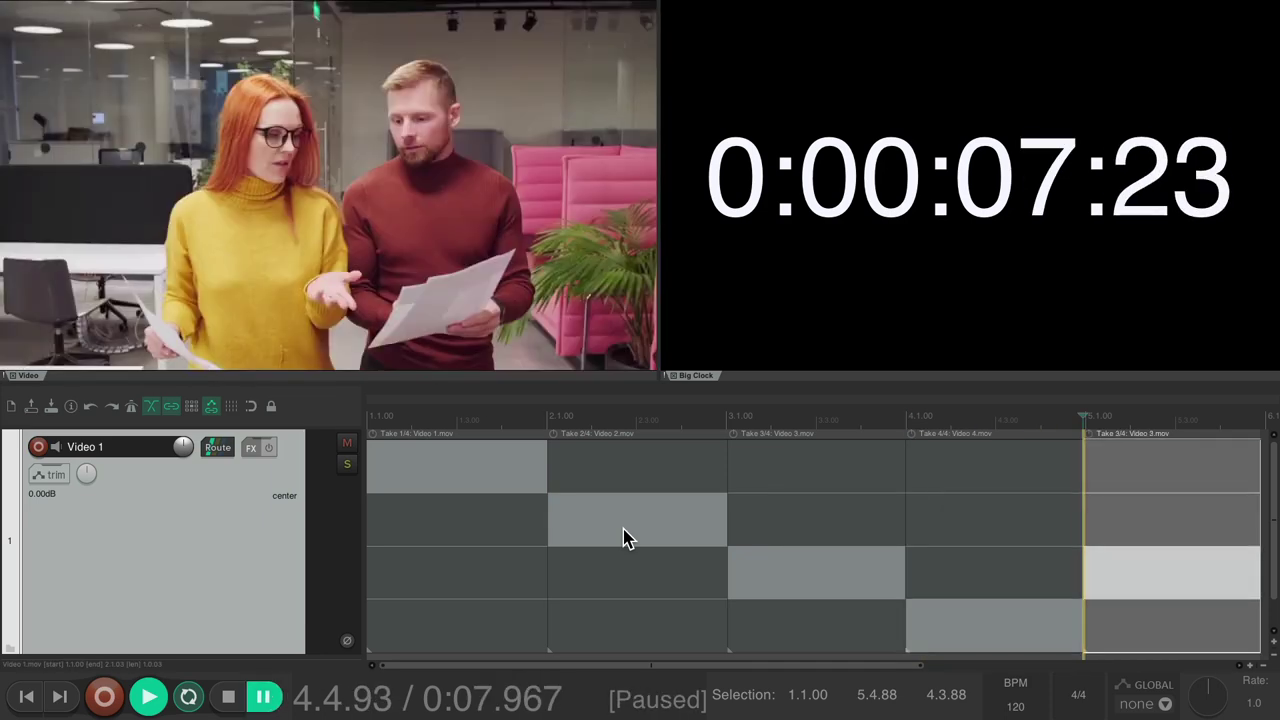
# - Return to the start of the timeline and play the edited sequence
pyautogui.press('Home')
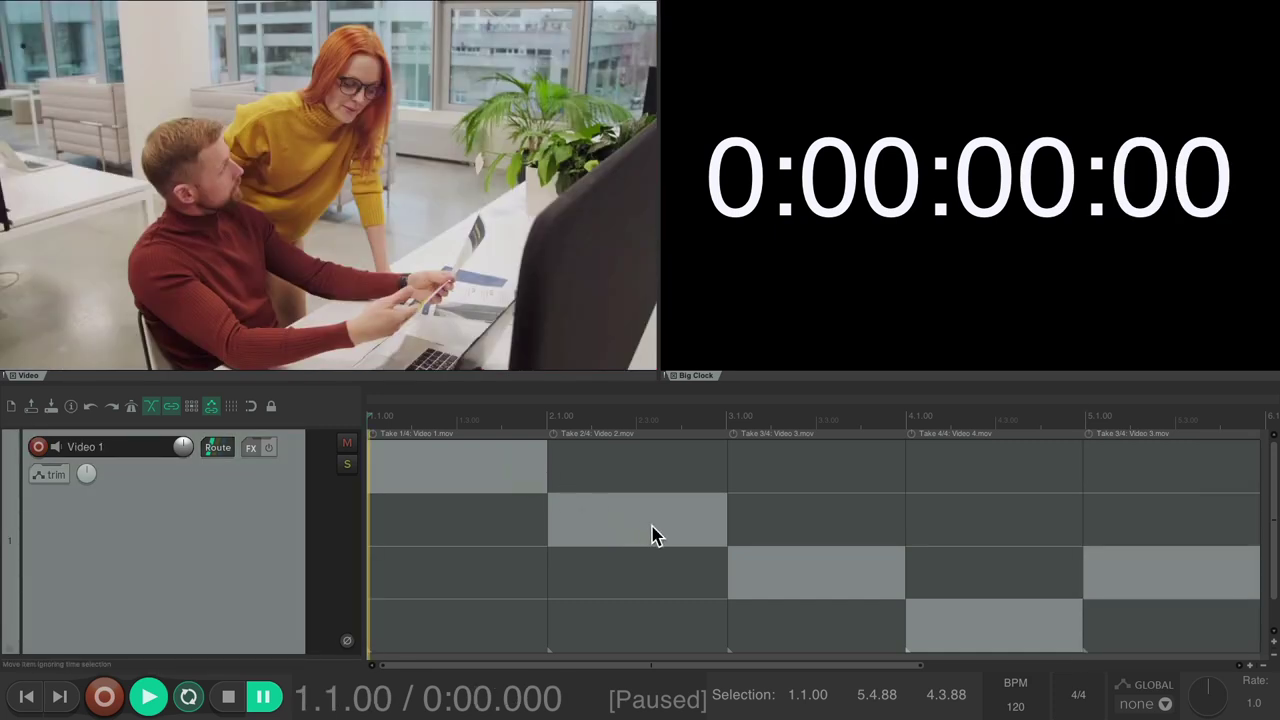
pyautogui.press('space')
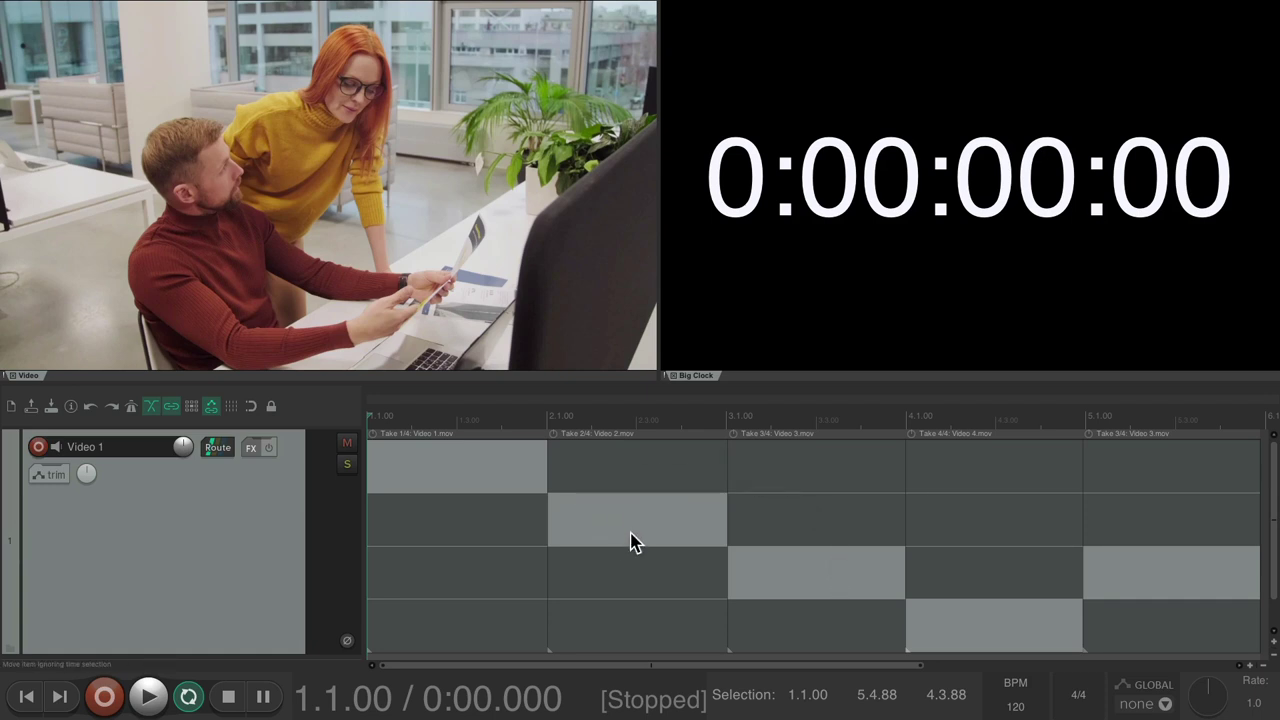
# - Cycle through the takes of the second section, and make the Video 3 take active there
pyautogui.click(588, 565)
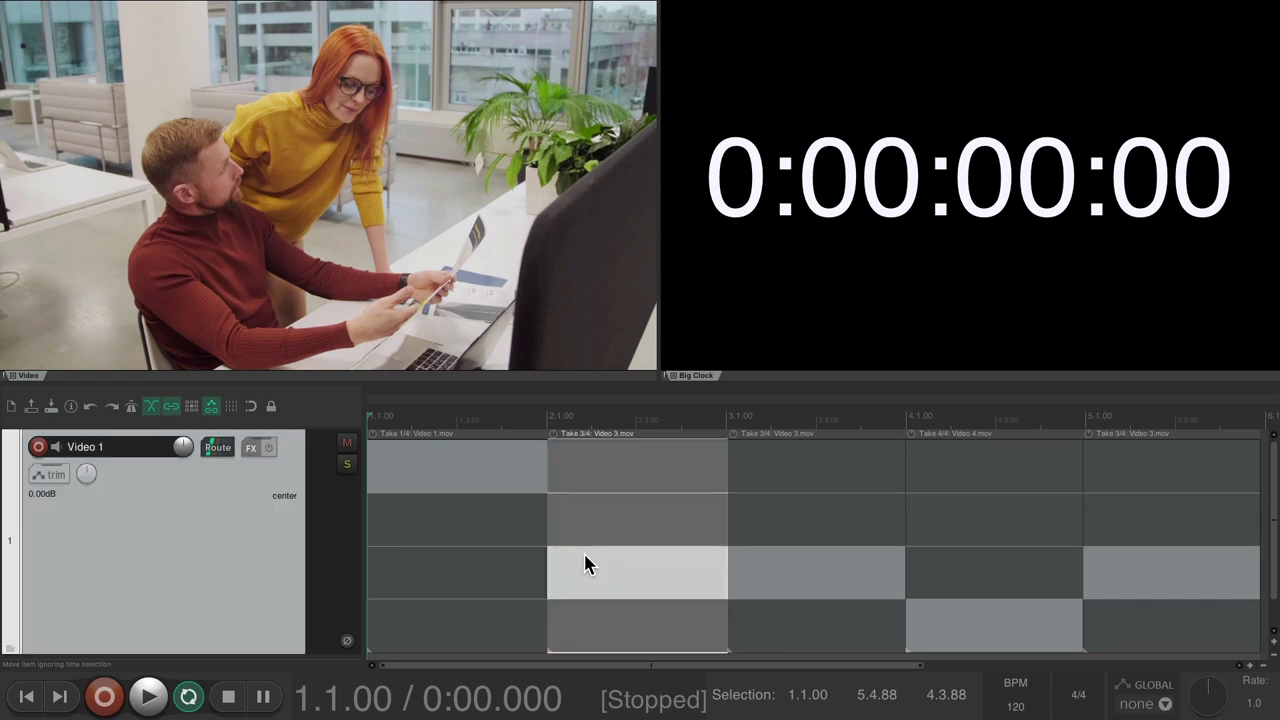
pyautogui.press('t')
pyautogui.press('t')
pyautogui.press('t')
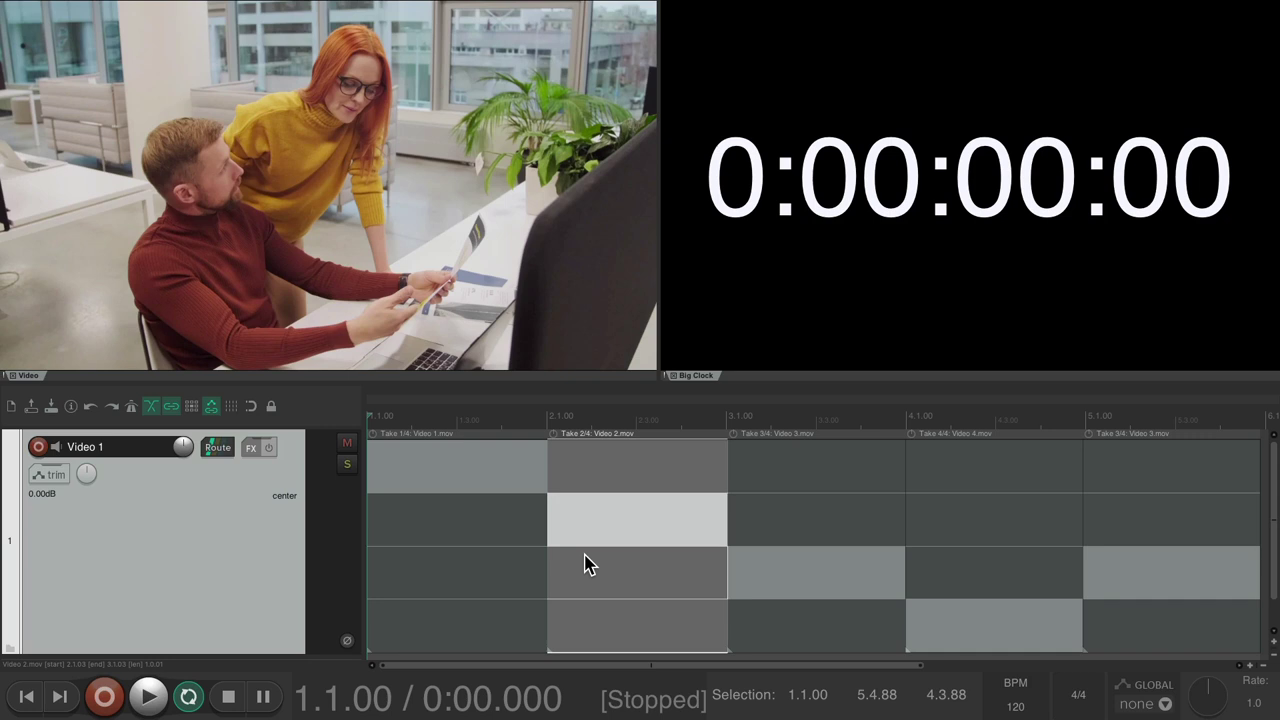
pyautogui.click(586, 560)
# - Cycle through the takes of the third section, and keep the Video 2 take active there
pyautogui.click(761, 508)
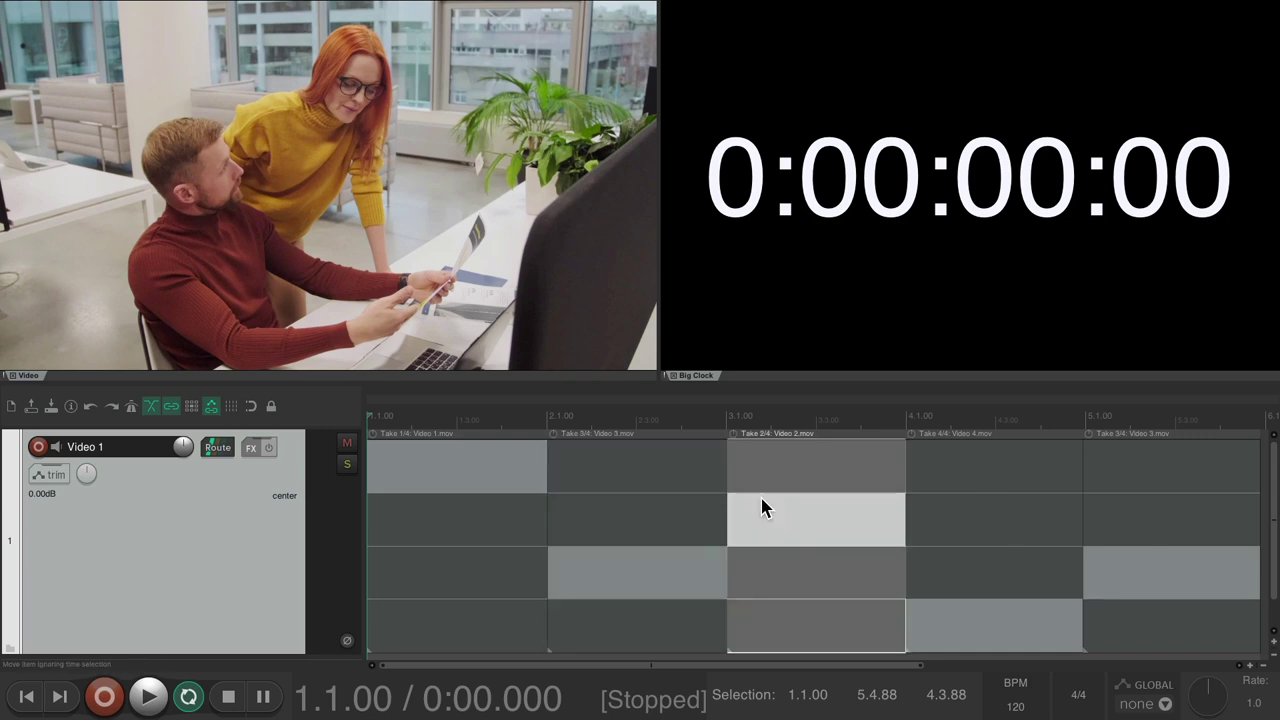
pyautogui.press('t')
pyautogui.press('t')
pyautogui.press('t')
pyautogui.press('t')
# - Nudge the first and second cuts slightly earlier, and fine-adjust the third cut near 4.1.00
pyautogui.moveTo(724, 514)
pyautogui.mouseDown()
pyautogui.moveTo(766, 514)
pyautogui.moveTo(657, 517)
pyautogui.moveTo(806, 517)
pyautogui.moveTo(697, 521)
pyautogui.moveTo(723, 520)
pyautogui.mouseUp()
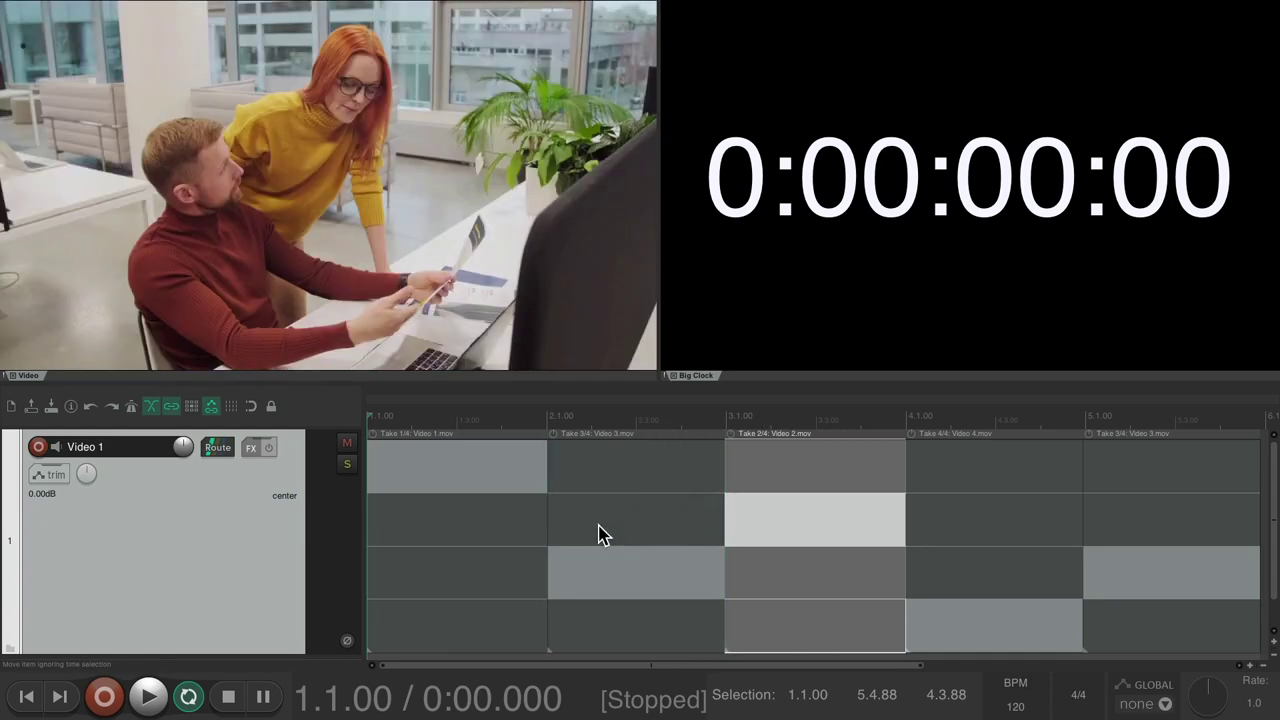
pyautogui.moveTo(546, 528)
pyautogui.mouseDown()
pyautogui.moveTo(606, 531)
pyautogui.moveTo(545, 531)
pyautogui.mouseUp()
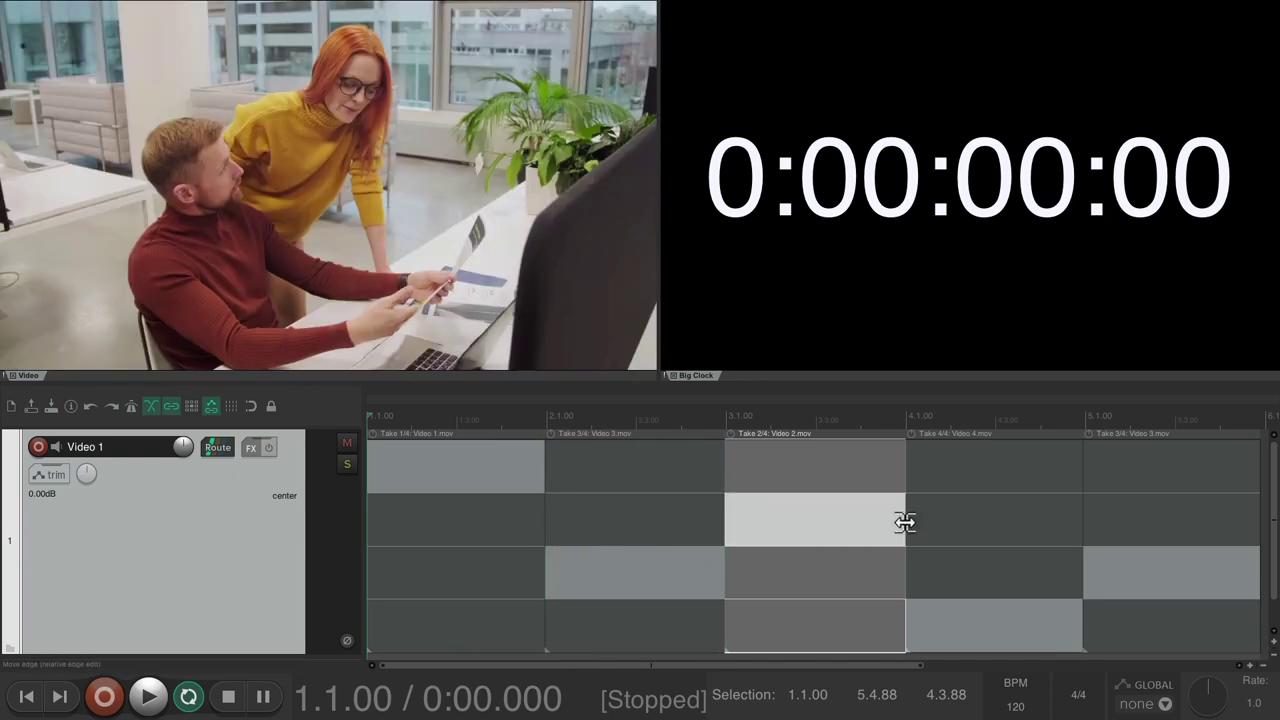
pyautogui.moveTo(905, 521)
pyautogui.mouseDown()
pyautogui.moveTo(960, 529)
pyautogui.moveTo(818, 533)
pyautogui.moveTo(905, 531)
pyautogui.mouseUp()
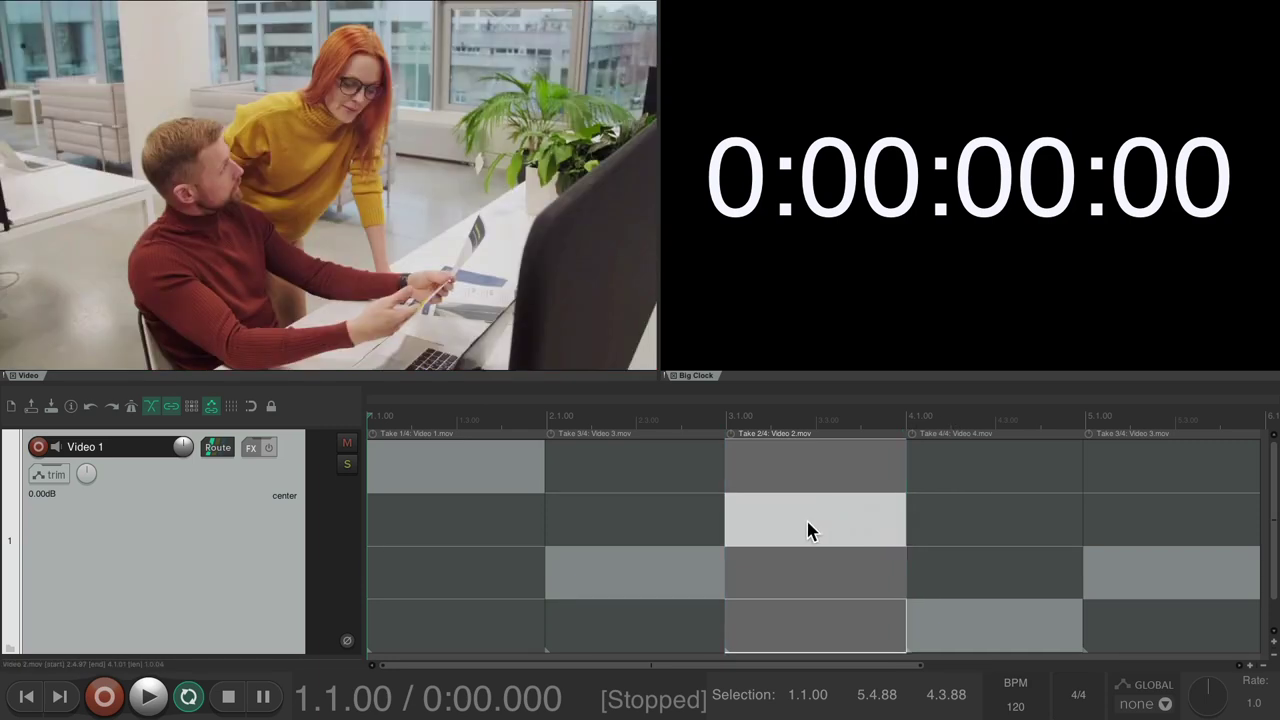
# - Deselect the section, play the re-edited sequence from the start and stop playback
pyautogui.press('Escape')
pyautogui.press('space')
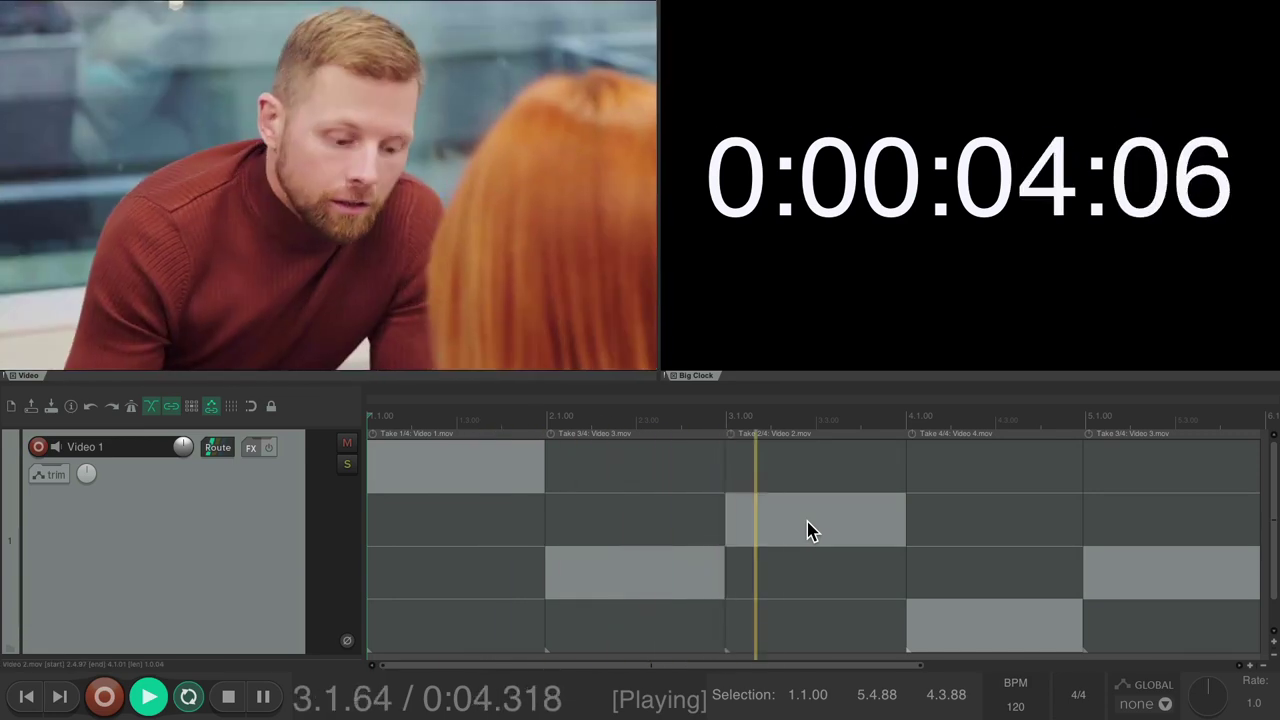
pyautogui.press('space')
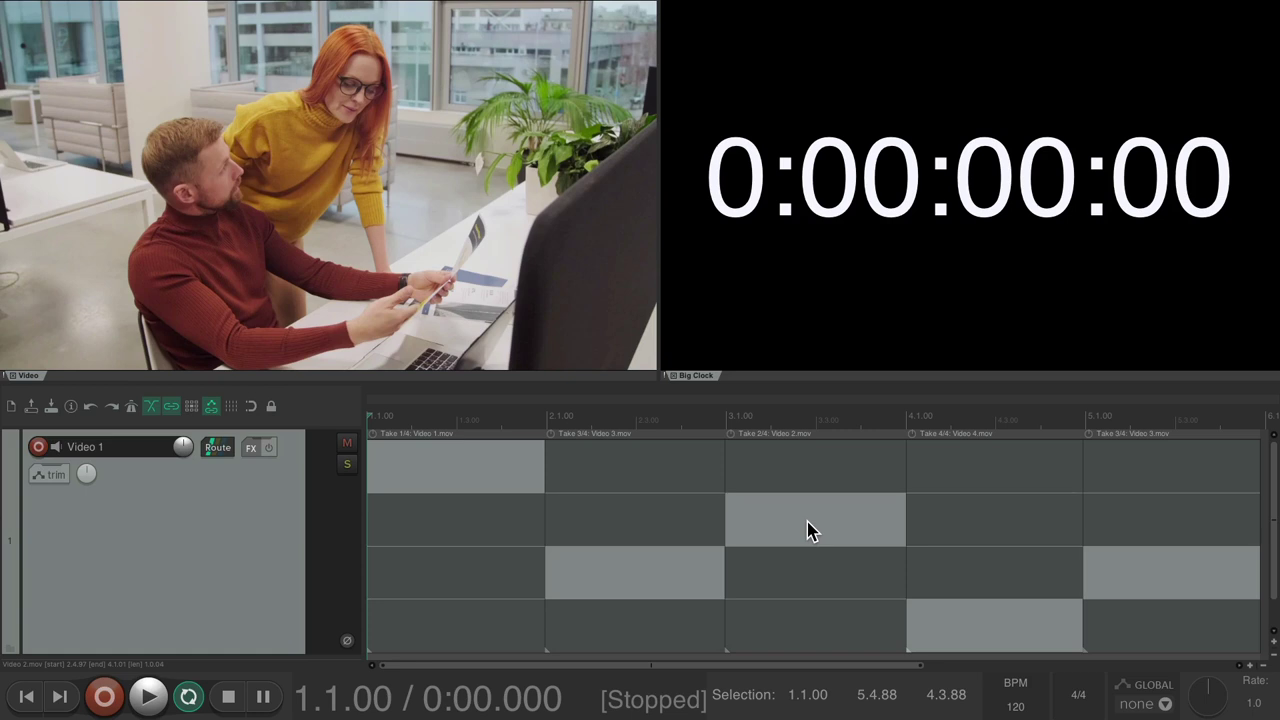
# - Undo the splits, cut adjustments and take choices, back to a single unsplit item with Video 1 active
pyautogui.hotkey('ctrl', 'z')
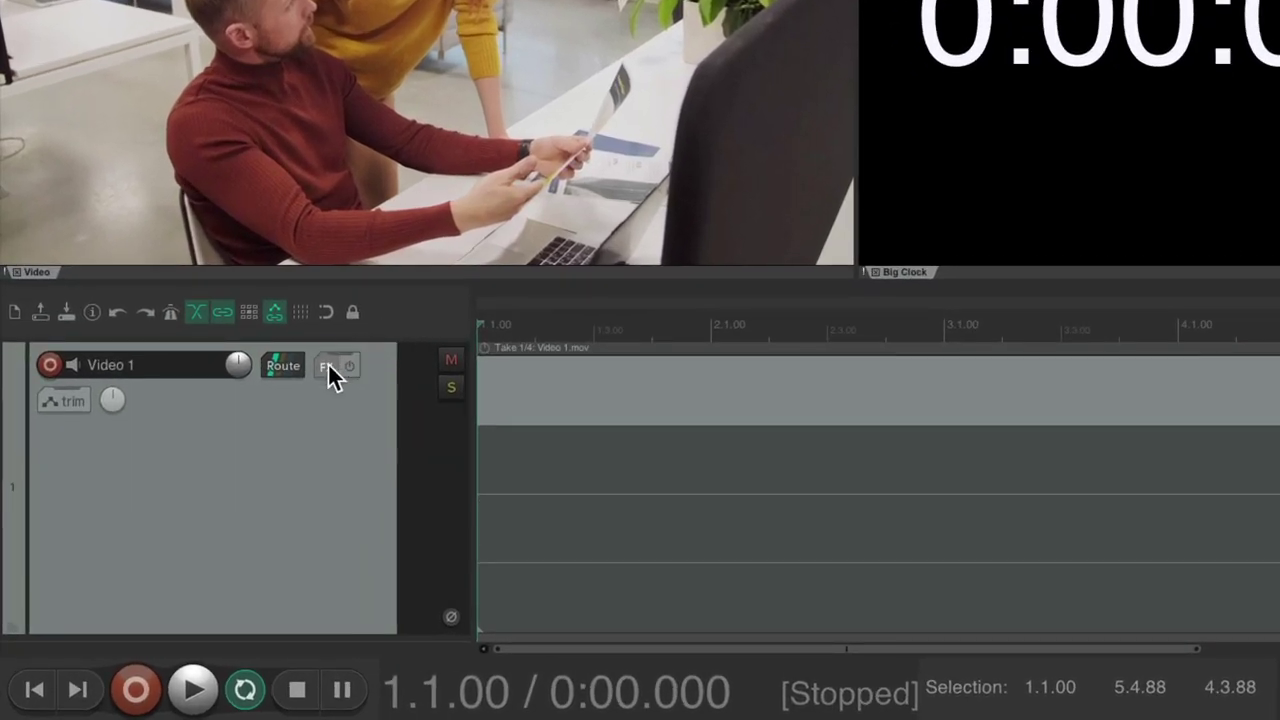
# - Add the Video processor effect to the Video 1 track with the preset "Basic helpers: Item fades affect video", and close the effect window
pyautogui.click(251, 447)
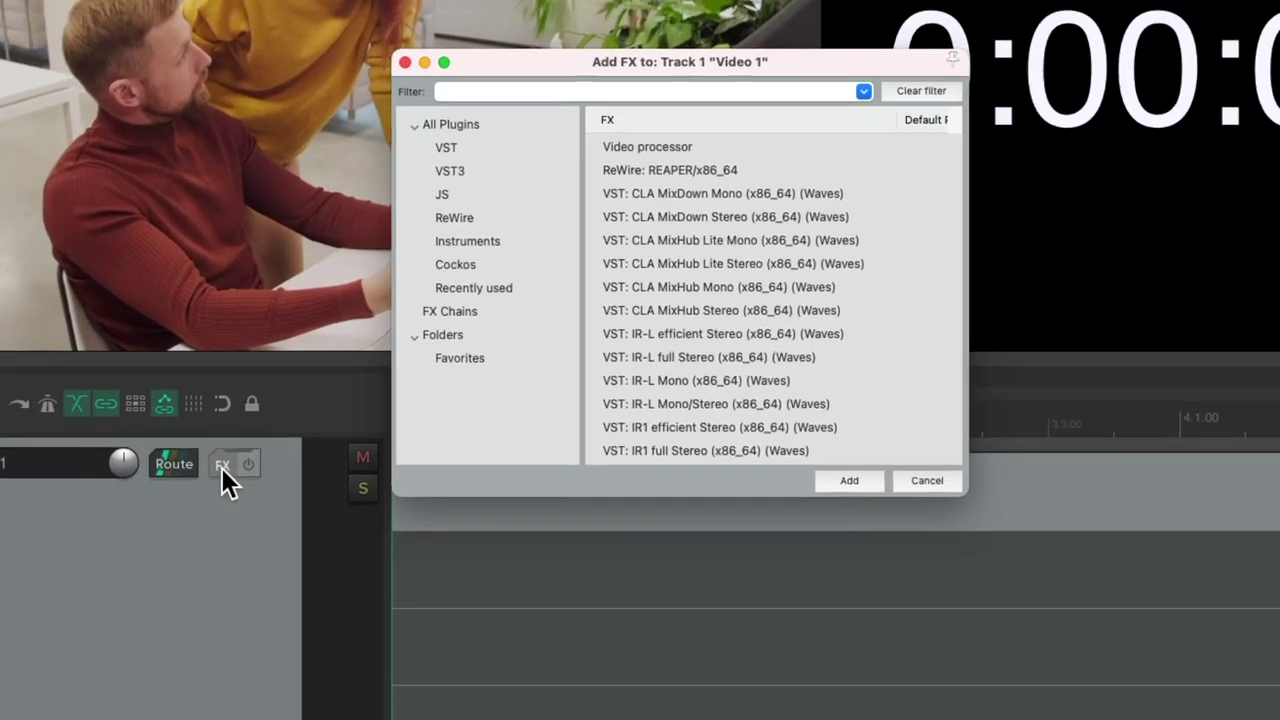
pyautogui.click(683, 200)
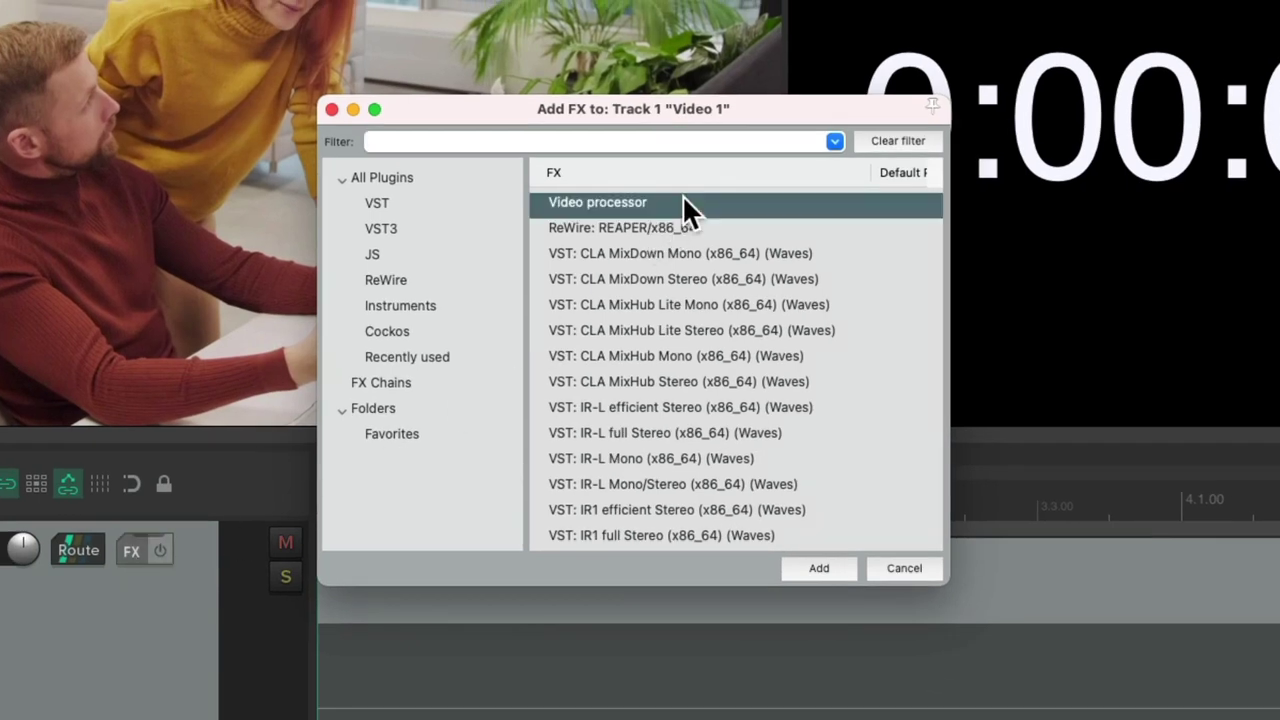
pyautogui.doubleClick(683, 200)
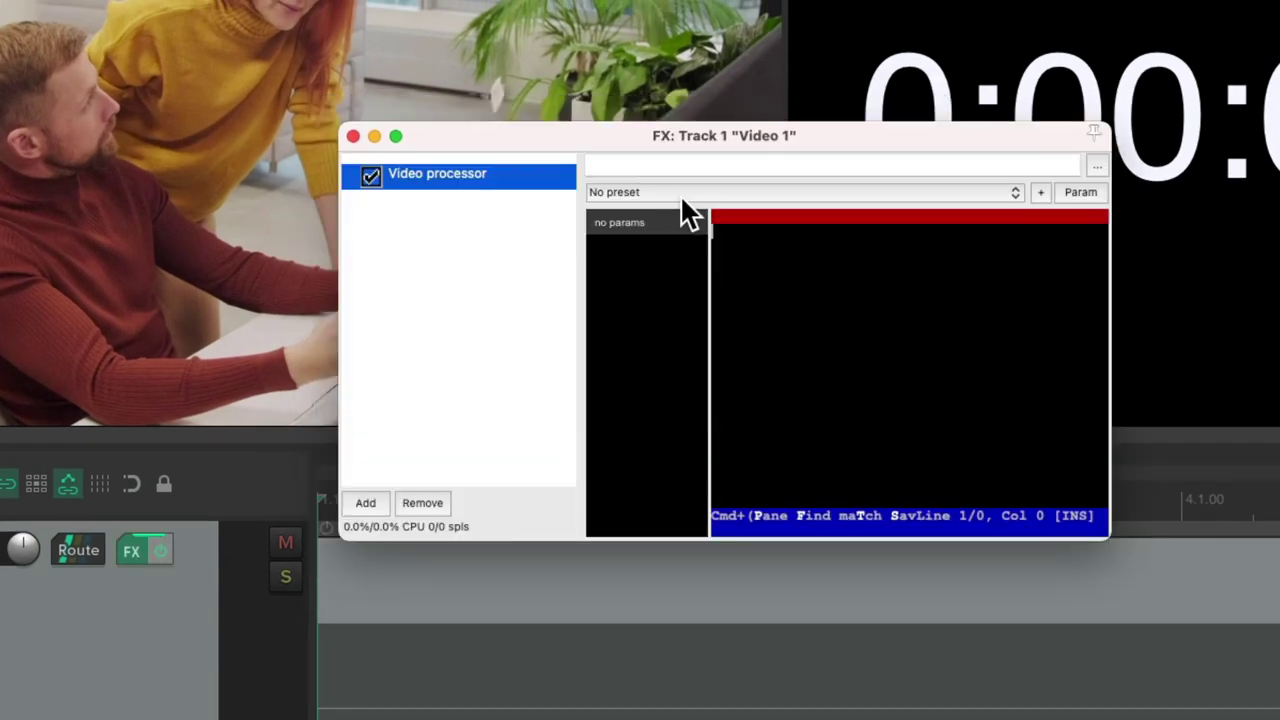
pyautogui.click(698, 192)
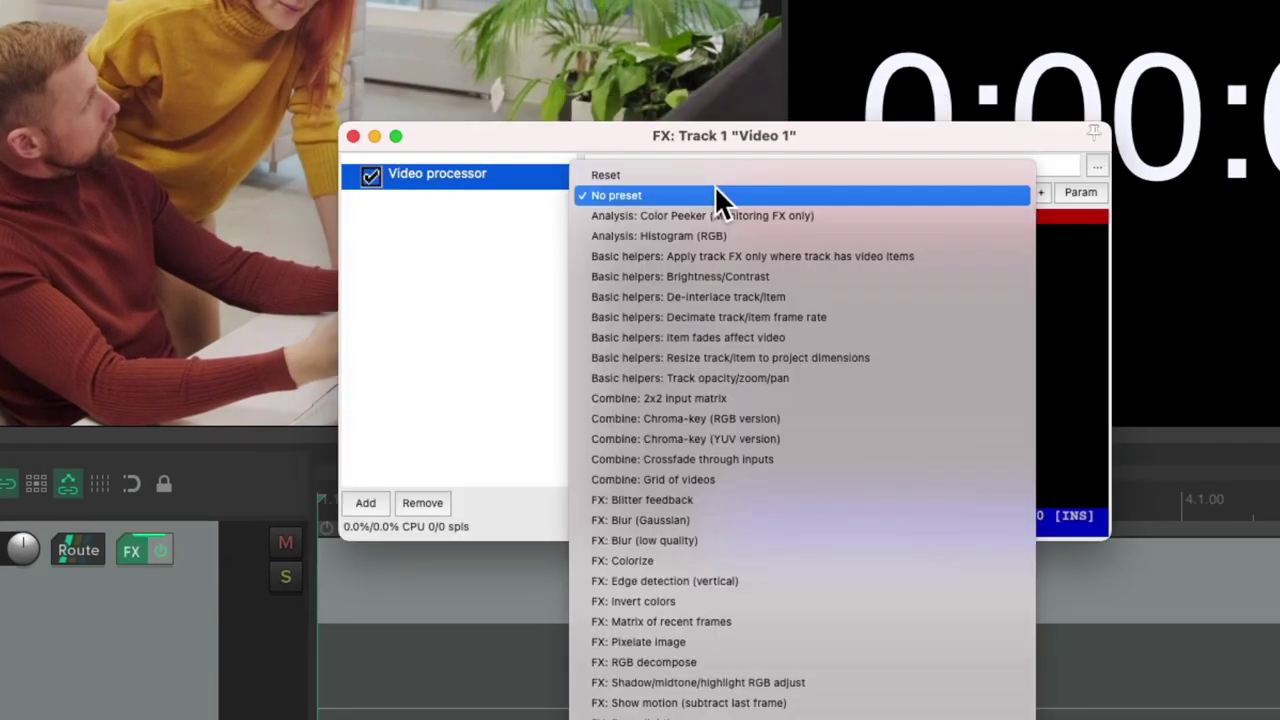
pyautogui.click(856, 337)
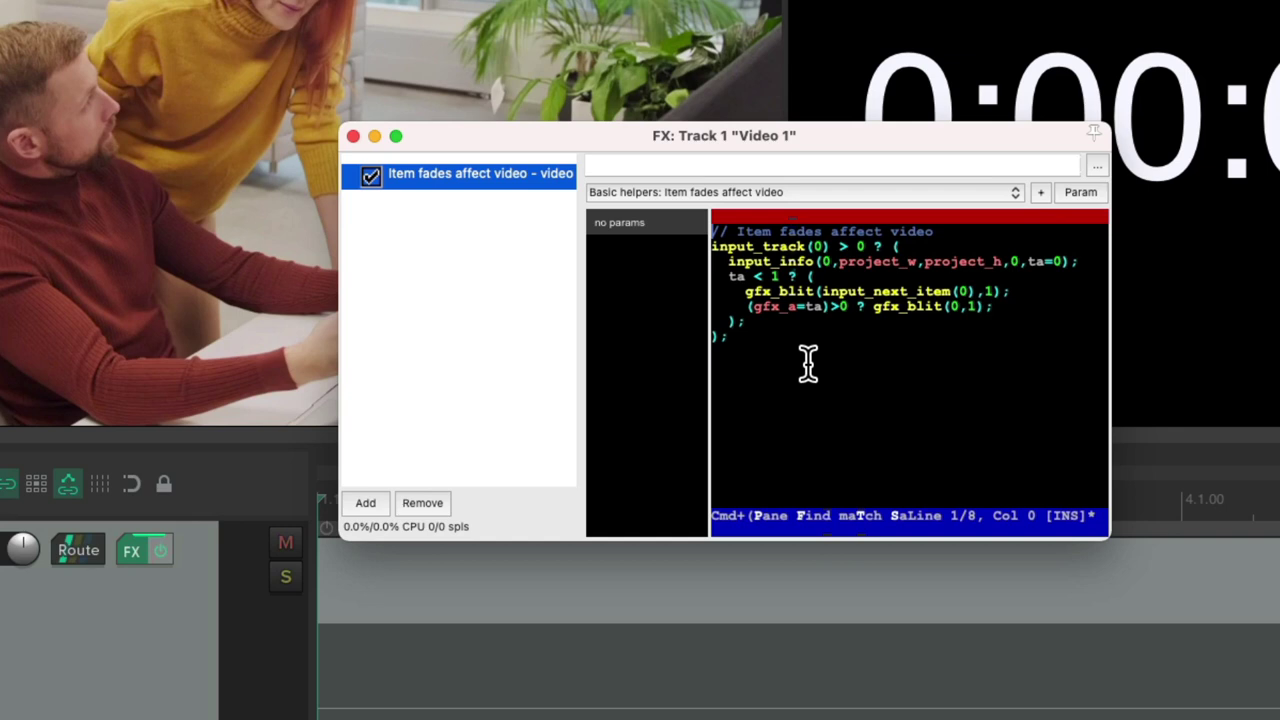
pyautogui.press('Escape')
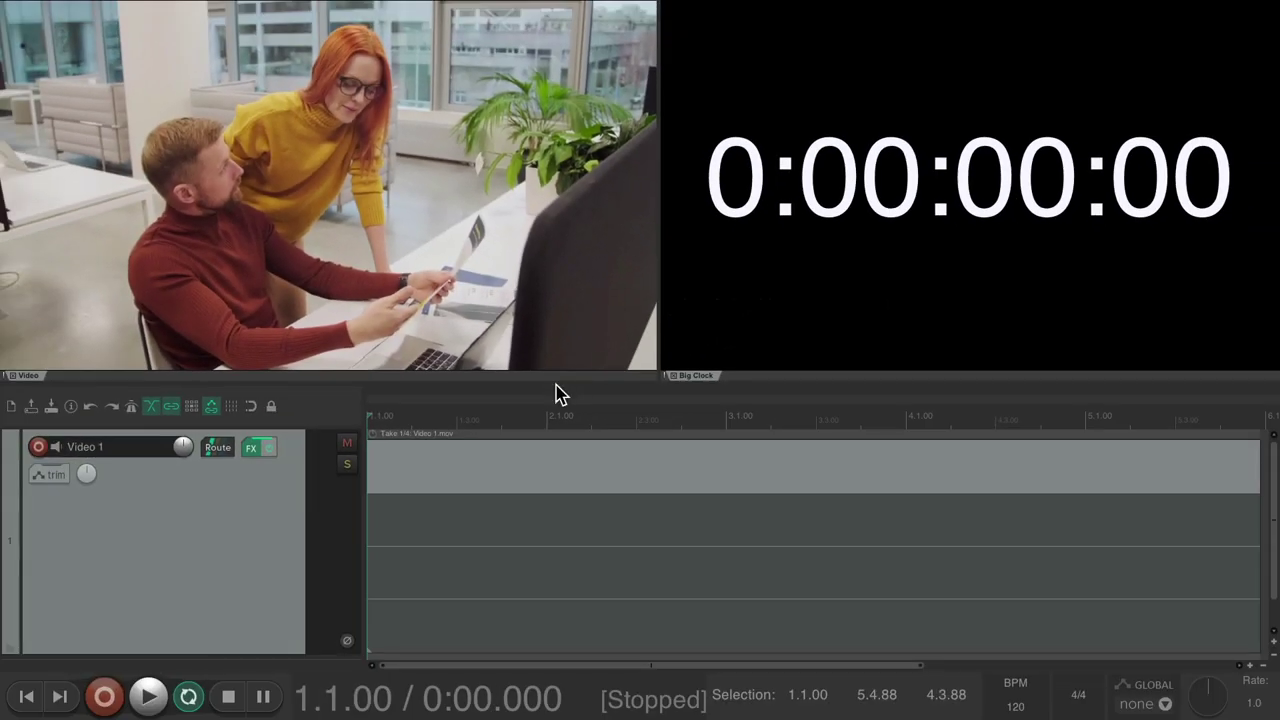
# - Enable automatic fade-in/fade-out for new items in the Media Item Defaults preferences
pyautogui.press('super+comma')
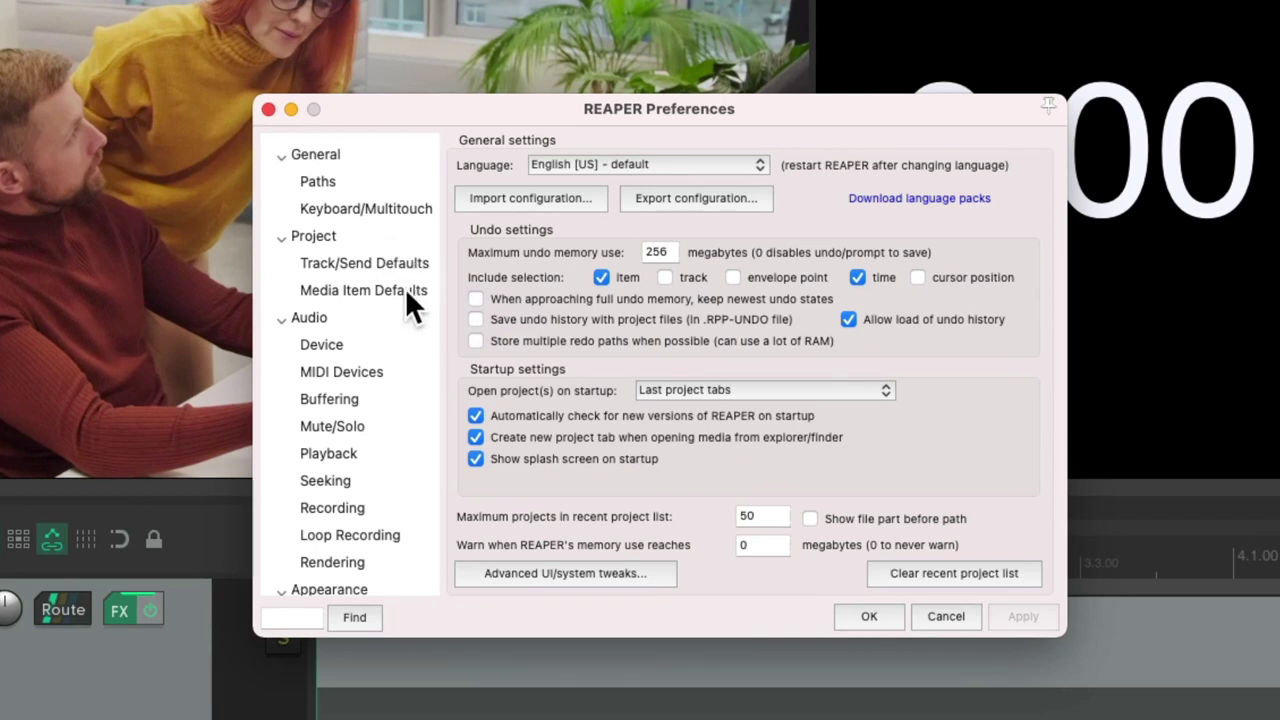
pyautogui.click(405, 289)
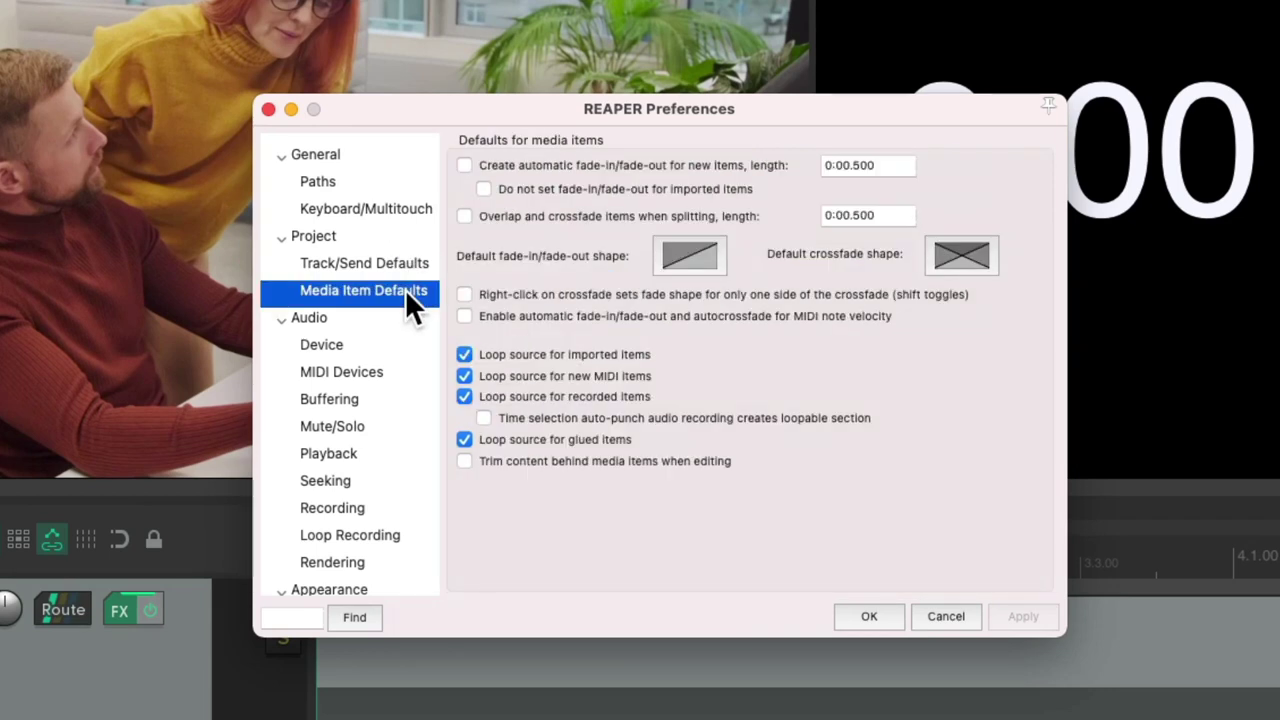
pyautogui.click(464, 164)
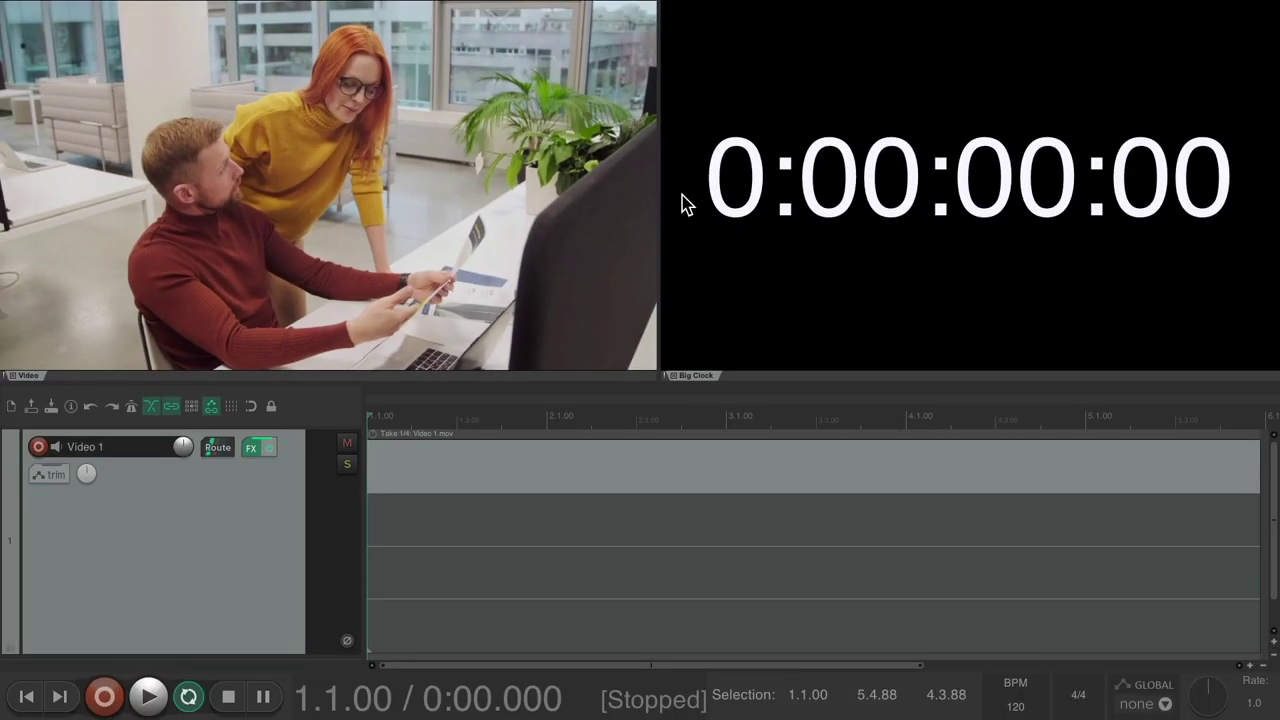
# - Play the item from the start, pause at about 0:02.024, split it there and make the Video 2 take active after the cut
pyautogui.click(522, 463)
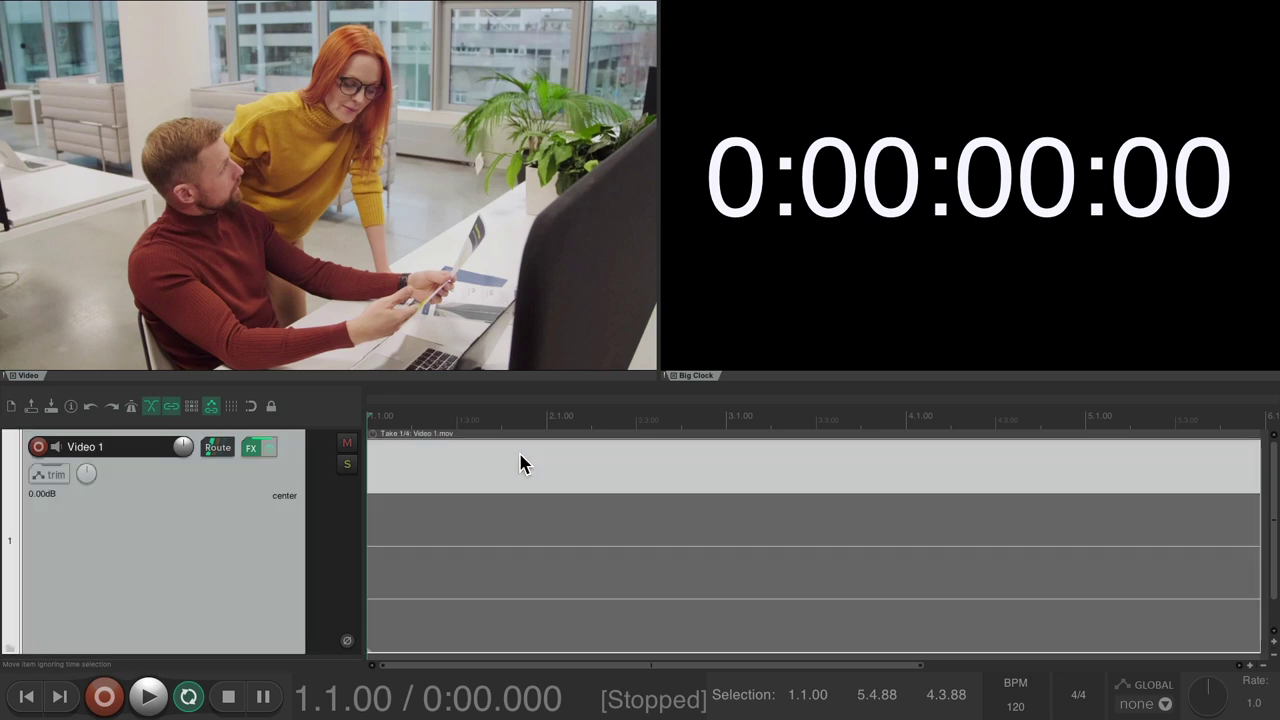
pyautogui.press('space')
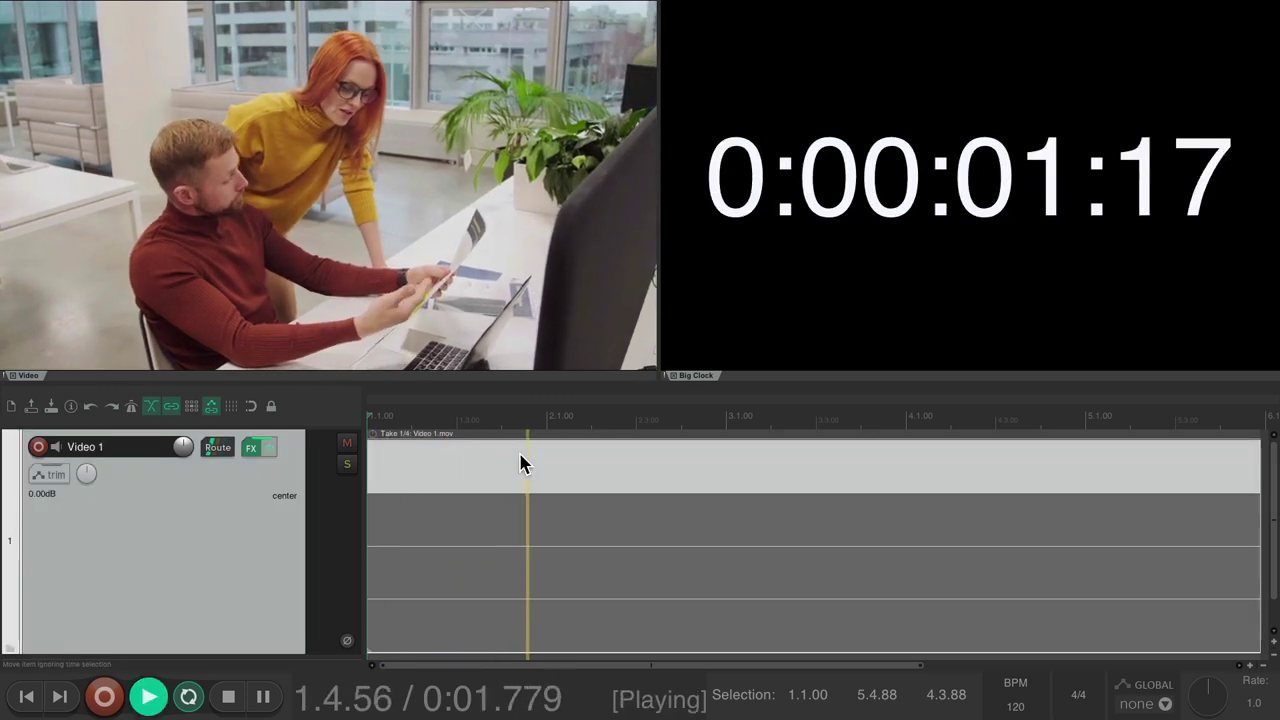
pyautogui.hotkey('ctrl', 'space')
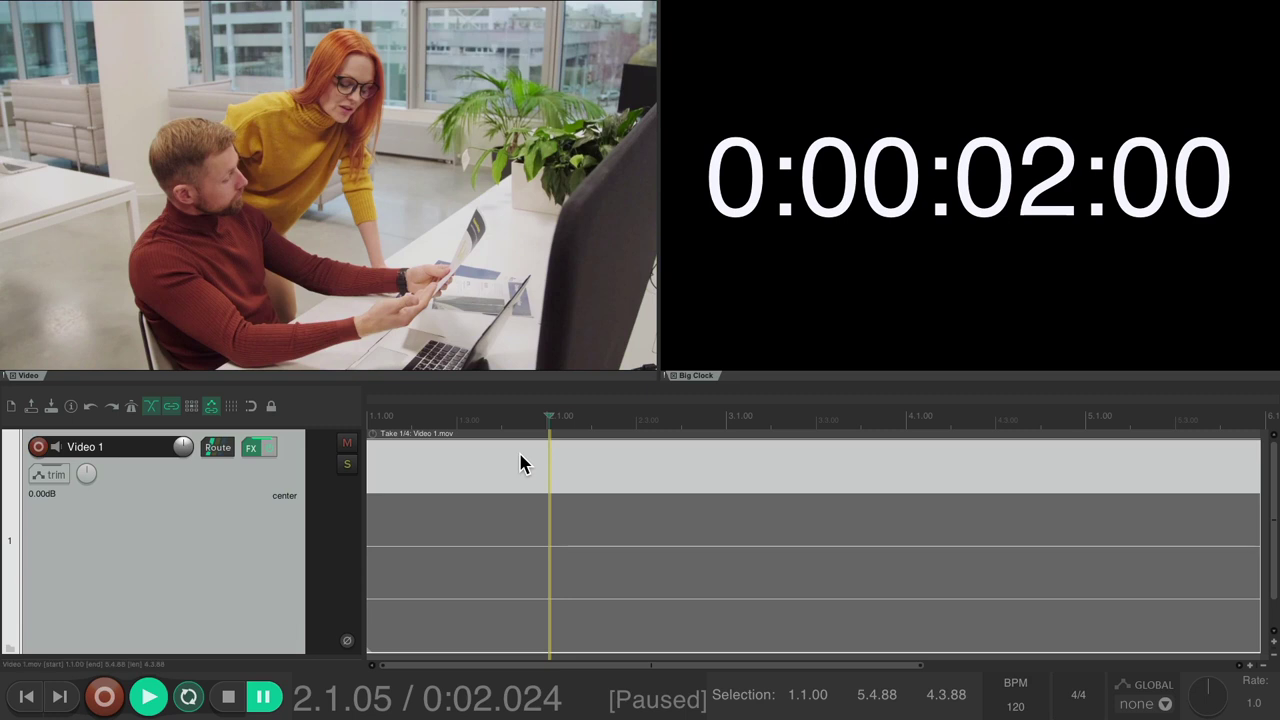
pyautogui.press('s')
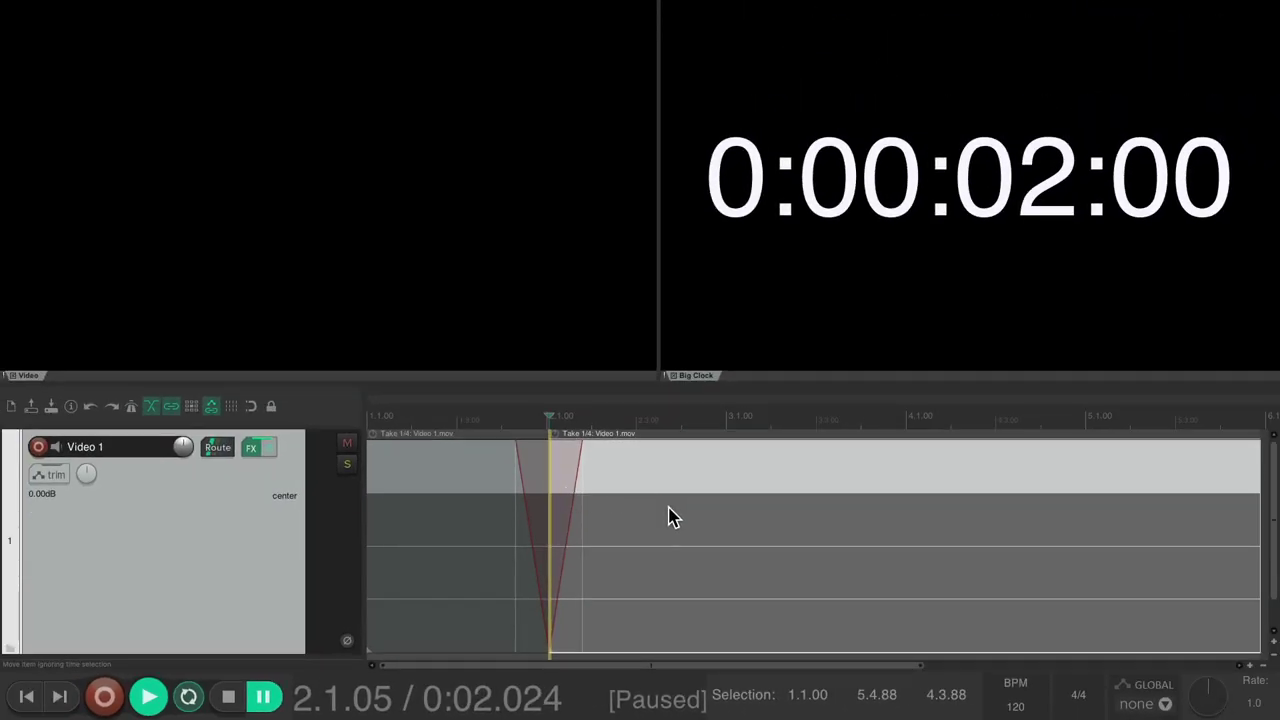
pyautogui.click(669, 506)
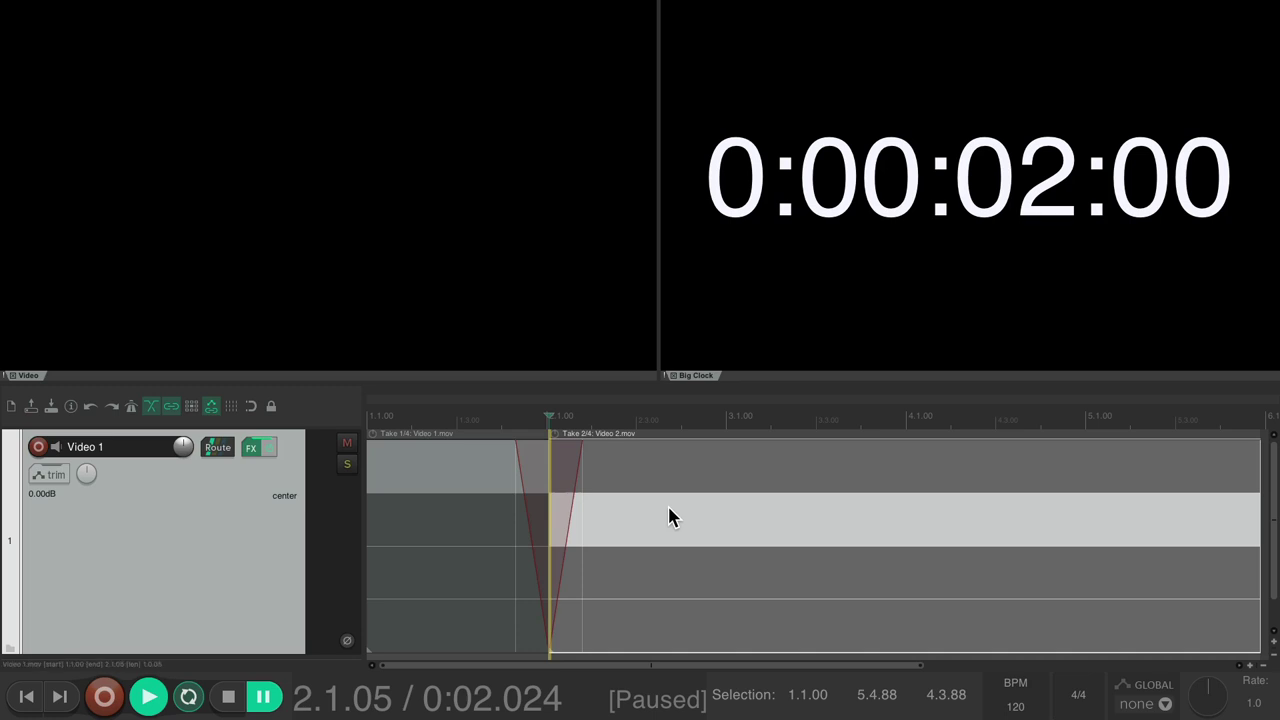
# - Play the Video 2 section, pause at about 0:03.985, split the item there and make the Video 3 take active after the cut
pyautogui.press('space')
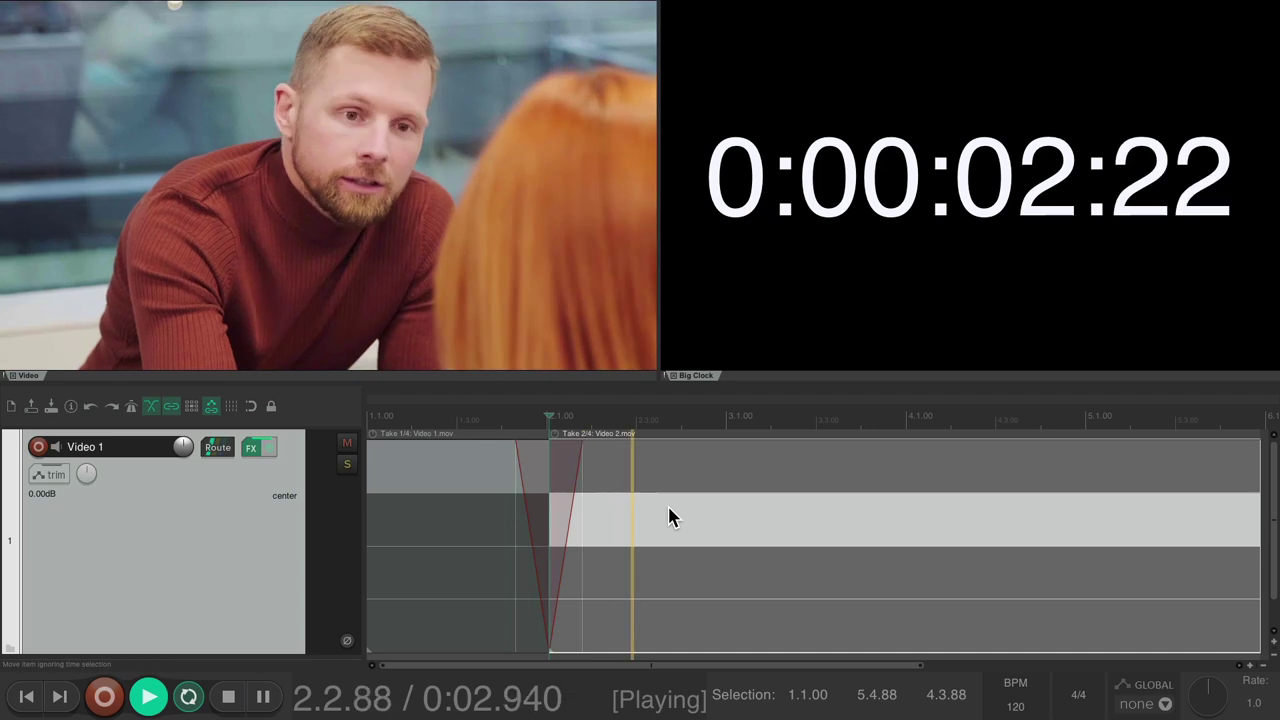
pyautogui.press('space')
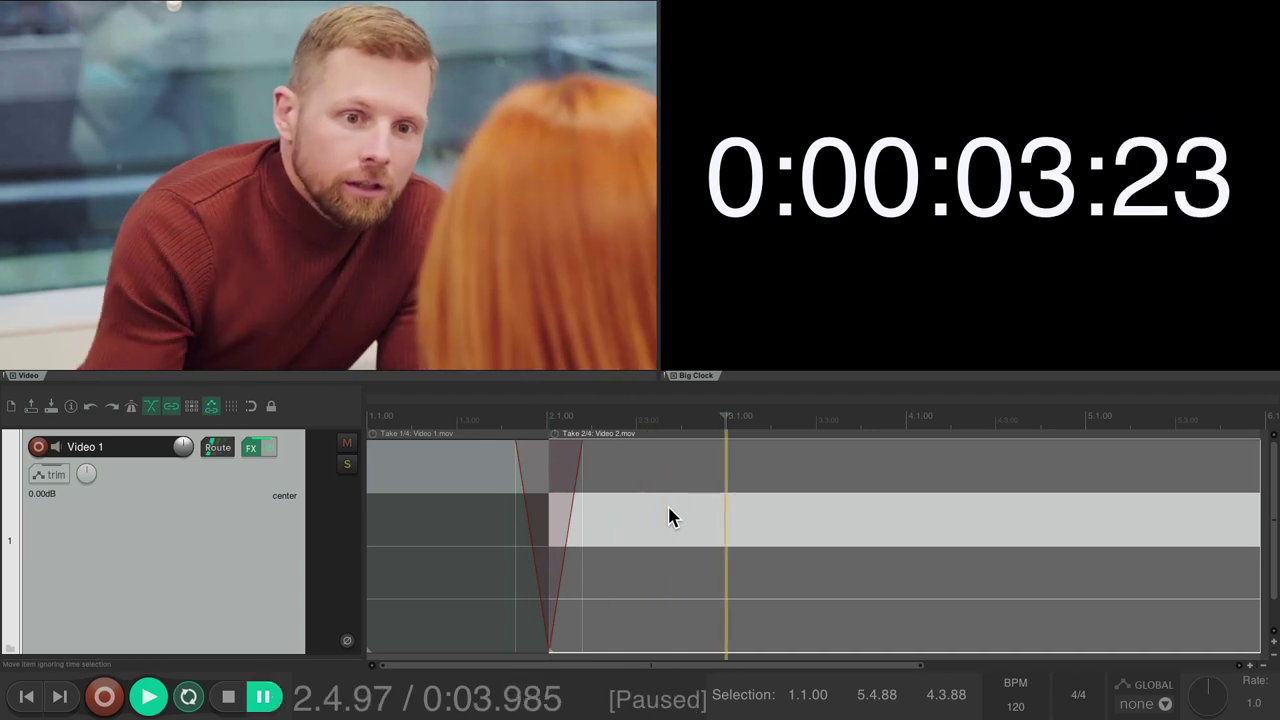
pyautogui.press('s')
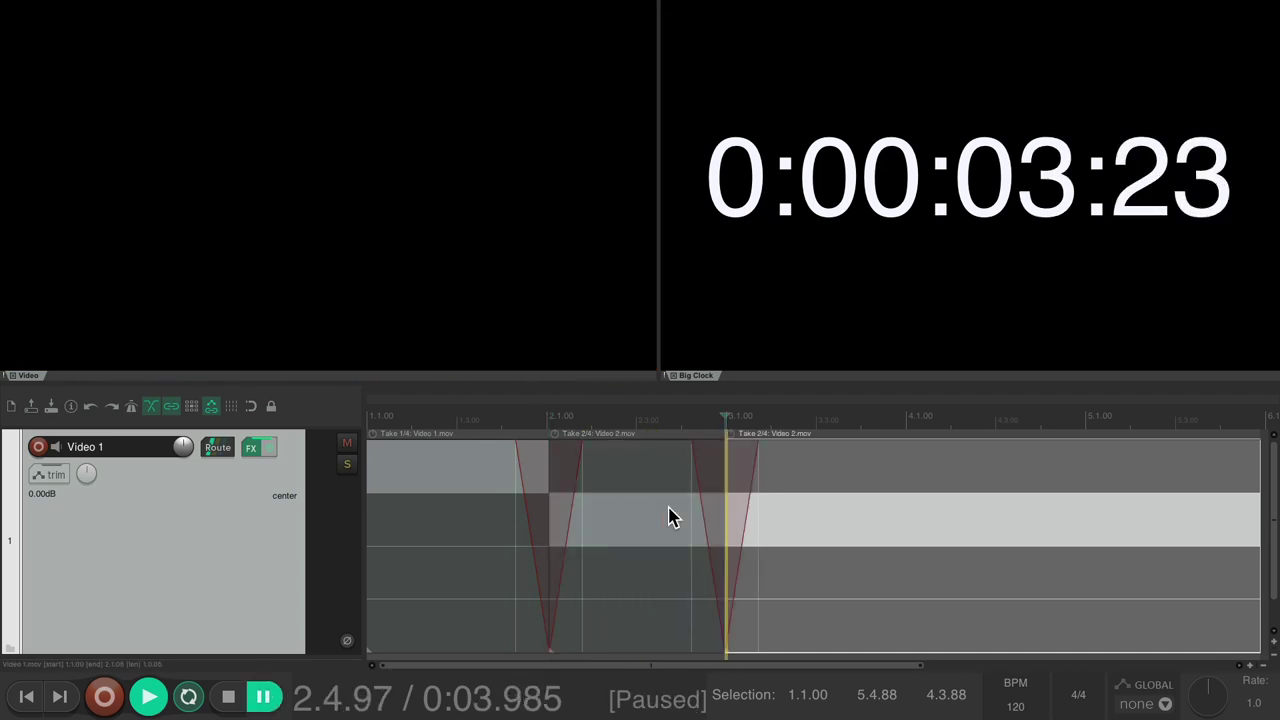
pyautogui.press('t')
# - Play the Video 3 section, pause at about 0:05.988, split the item there and make the Video 4 take active after the cut
pyautogui.press('space')
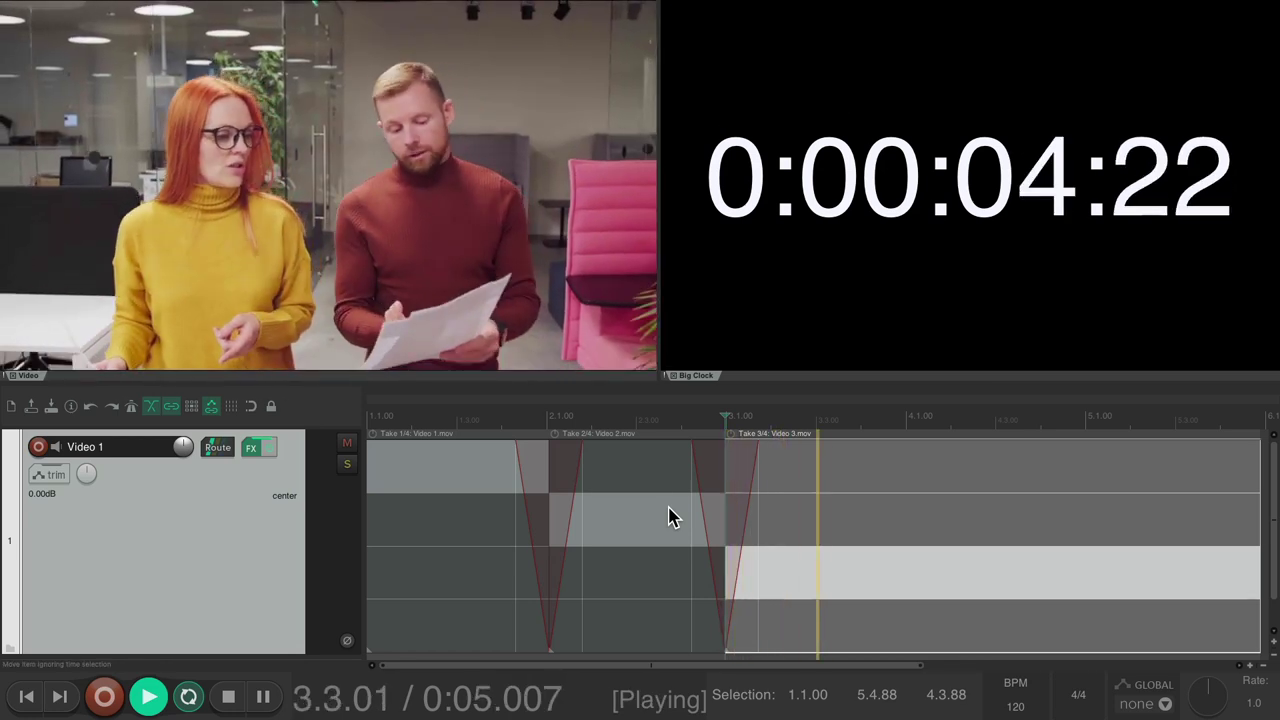
pyautogui.press('space')
pyautogui.press('s')
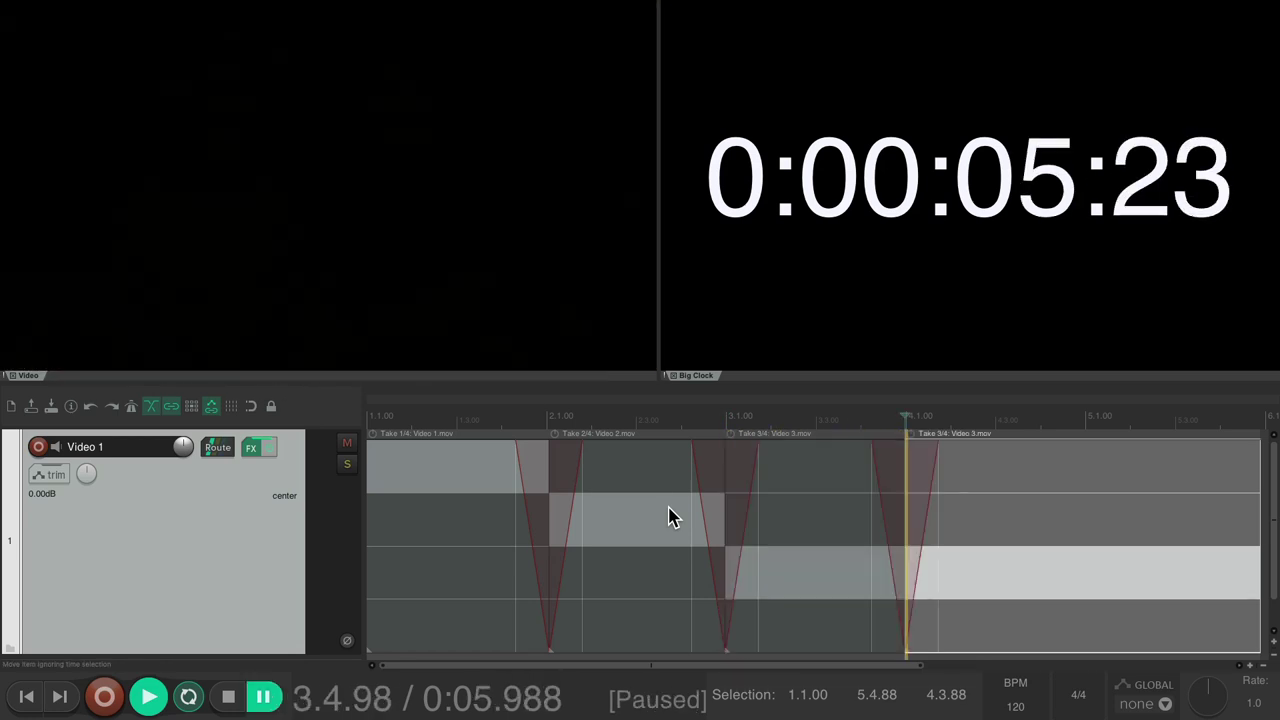
pyautogui.press('t')
# - Play the Video 4 section, pause at about 0:08.034, split the item there and make the Video 1 take active after the cut
pyautogui.press('space')
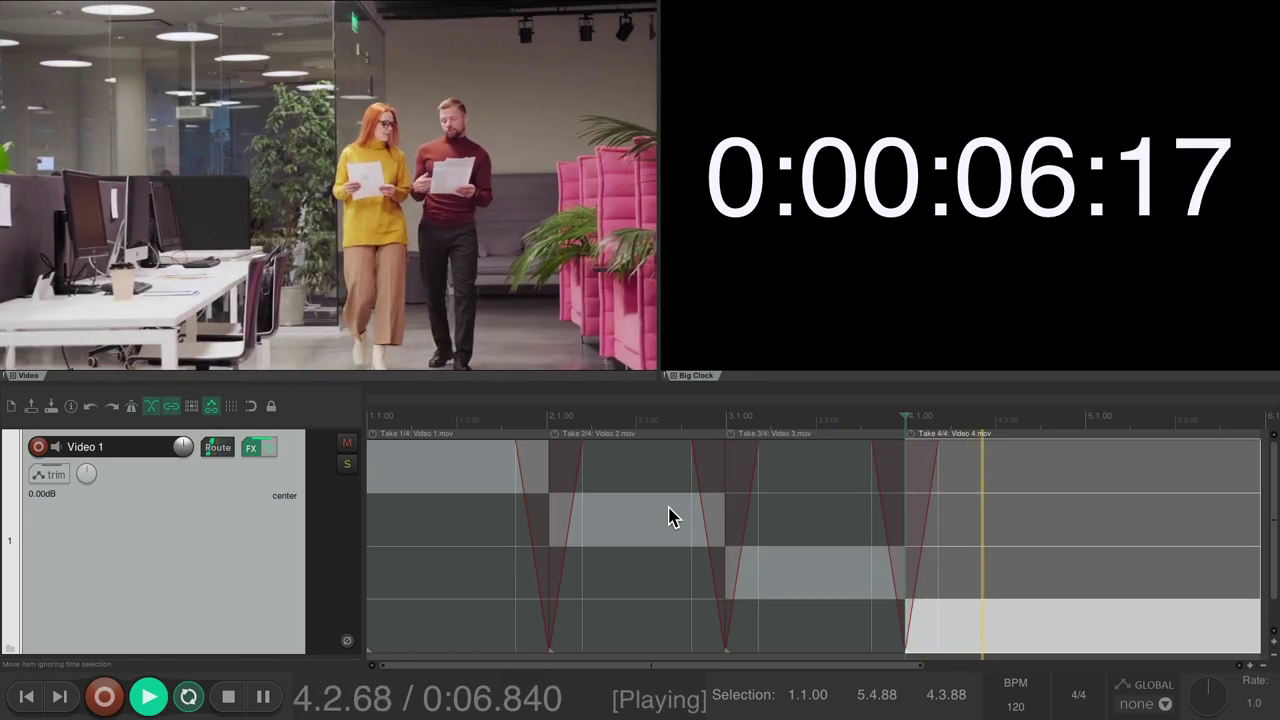
pyautogui.press('space')
pyautogui.press('s')
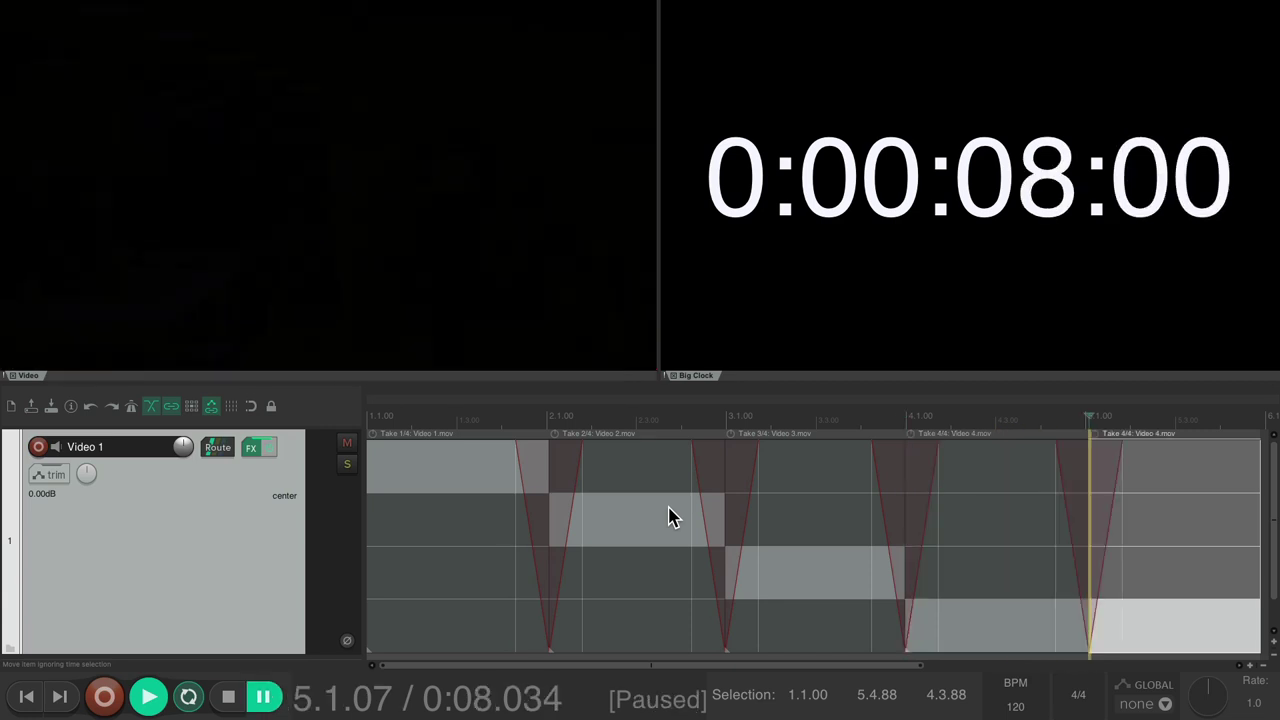
pyautogui.press('t')
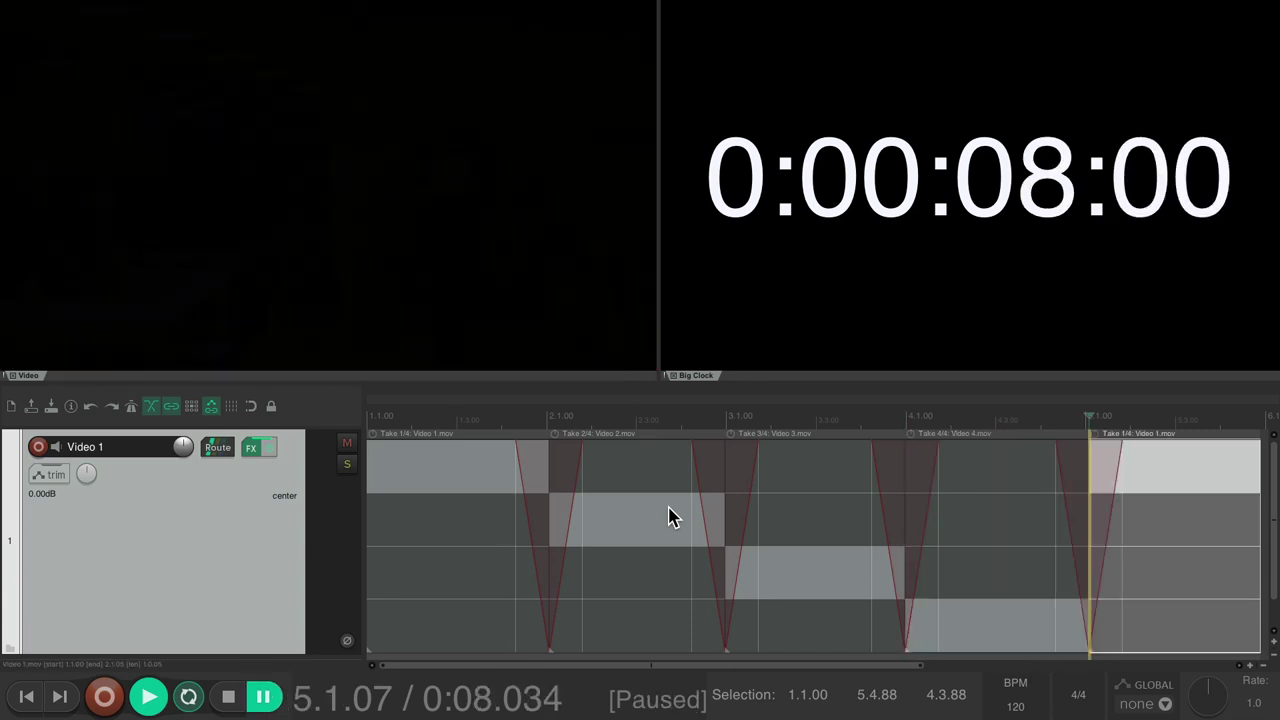
# - Play the edited sections from the project start to review the fades through black, and stop playback
pyautogui.press('Home')
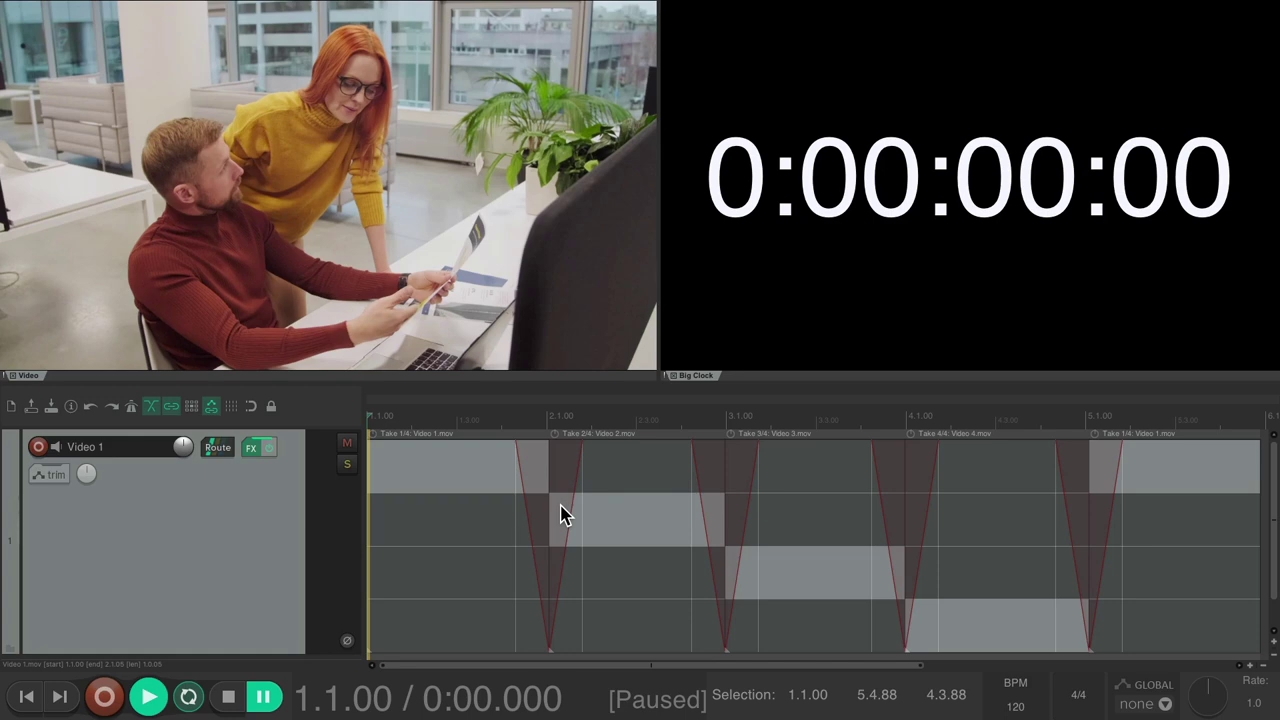
pyautogui.press('space')
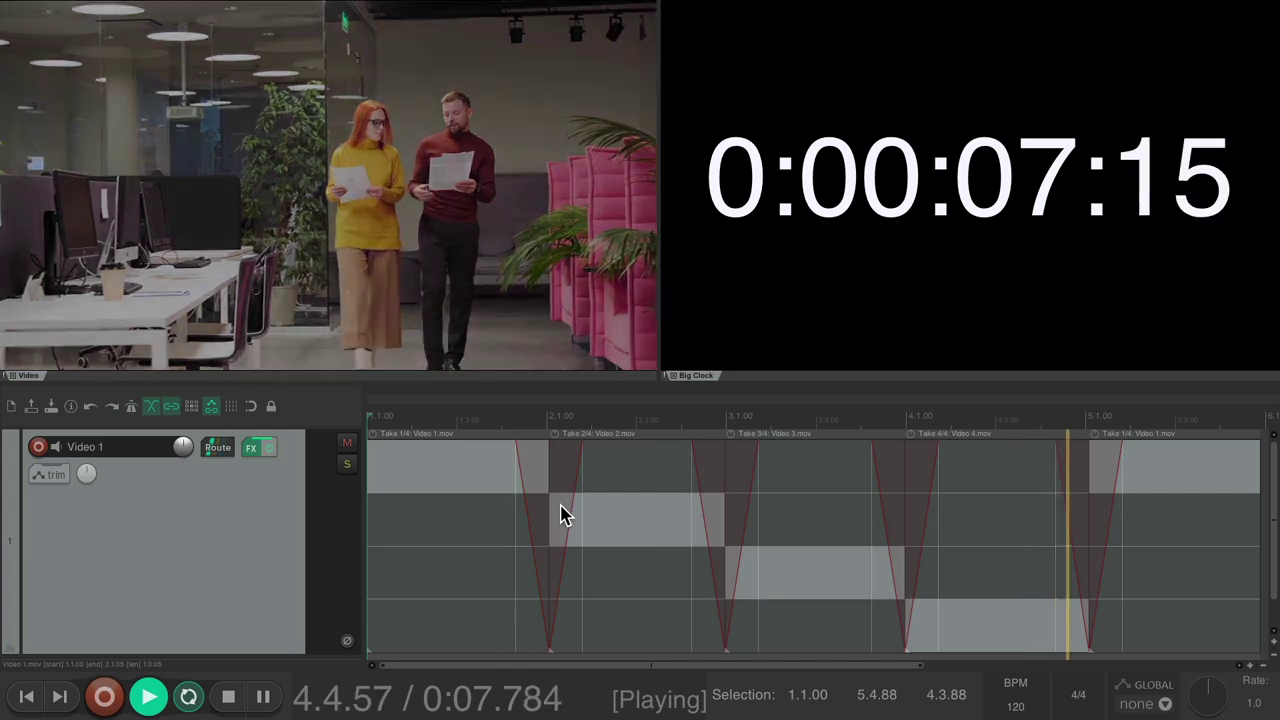
pyautogui.press('space')
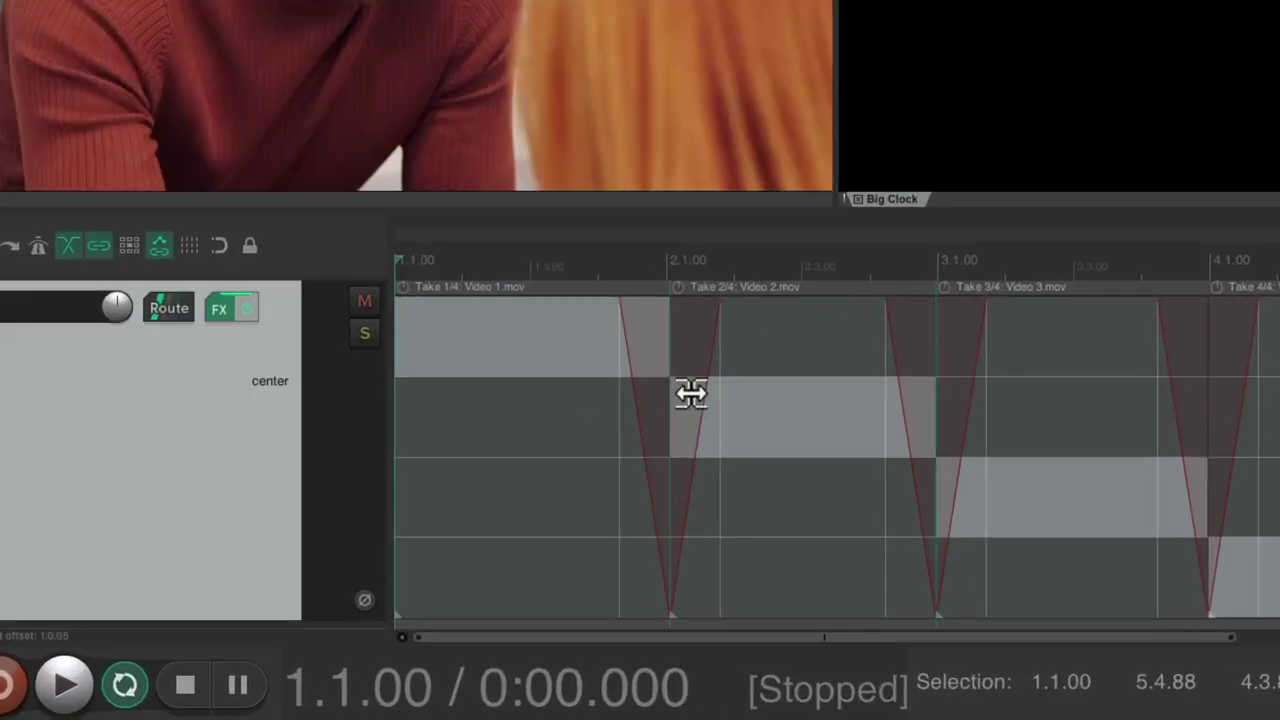
# - Try moving the cut between the Video 1 and Video 2 sections later, and undo the move
pyautogui.moveTo(691, 393); pyautogui.dragTo(752, 410)
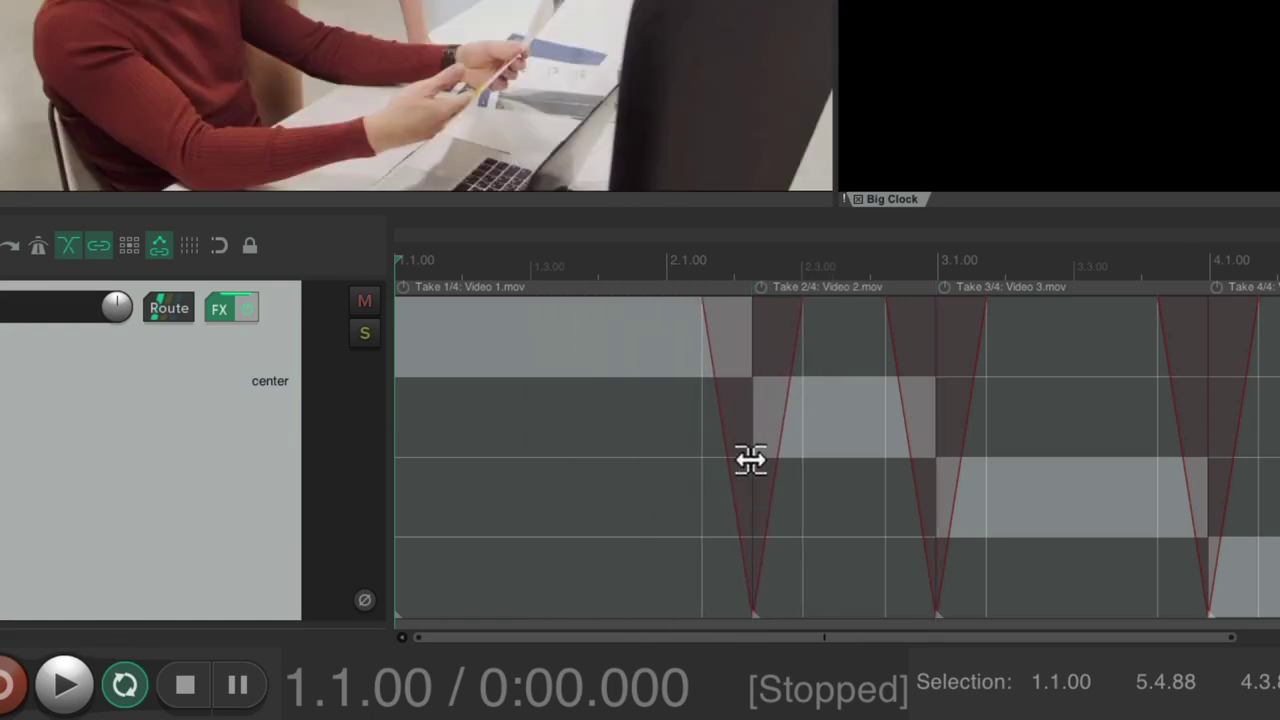
pyautogui.hotkey('ctrl', 'z')
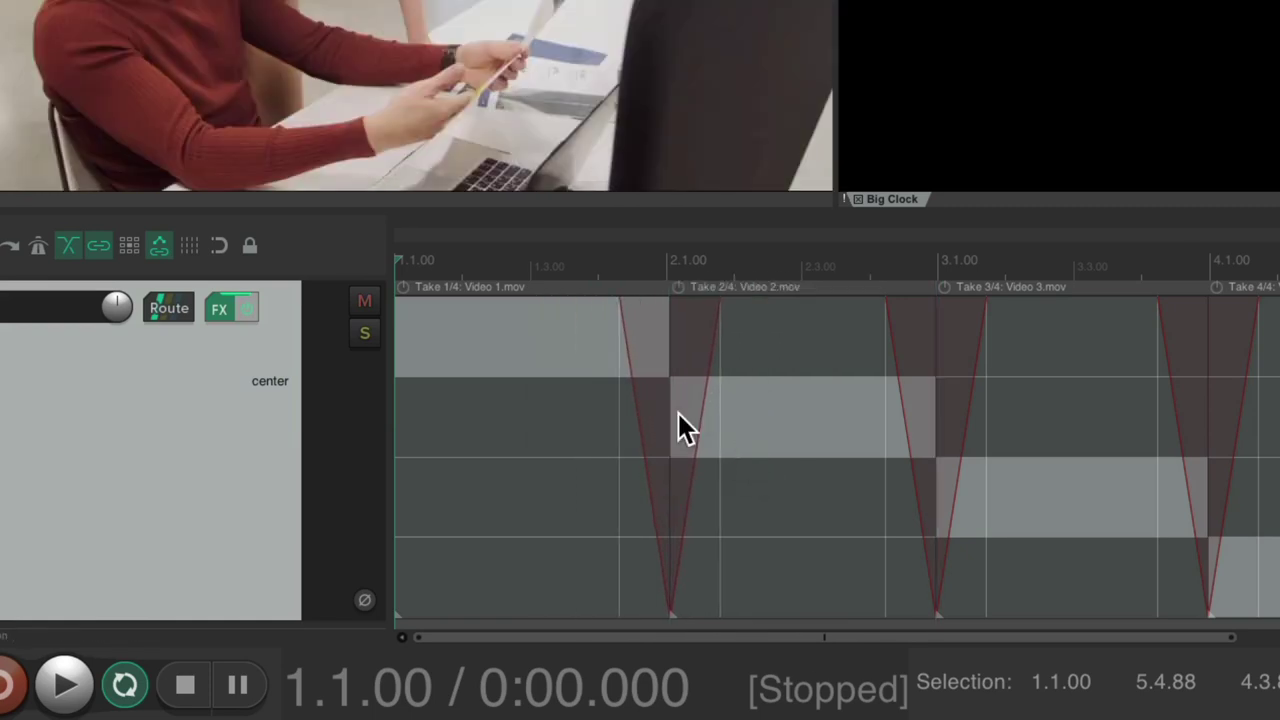
# - Lengthen the Video 2 section's fade-in and the first Video 1 section's fade-out to about 1 second each, and preview the transition
pyautogui.moveTo(714, 397); pyautogui.dragTo(812, 400)
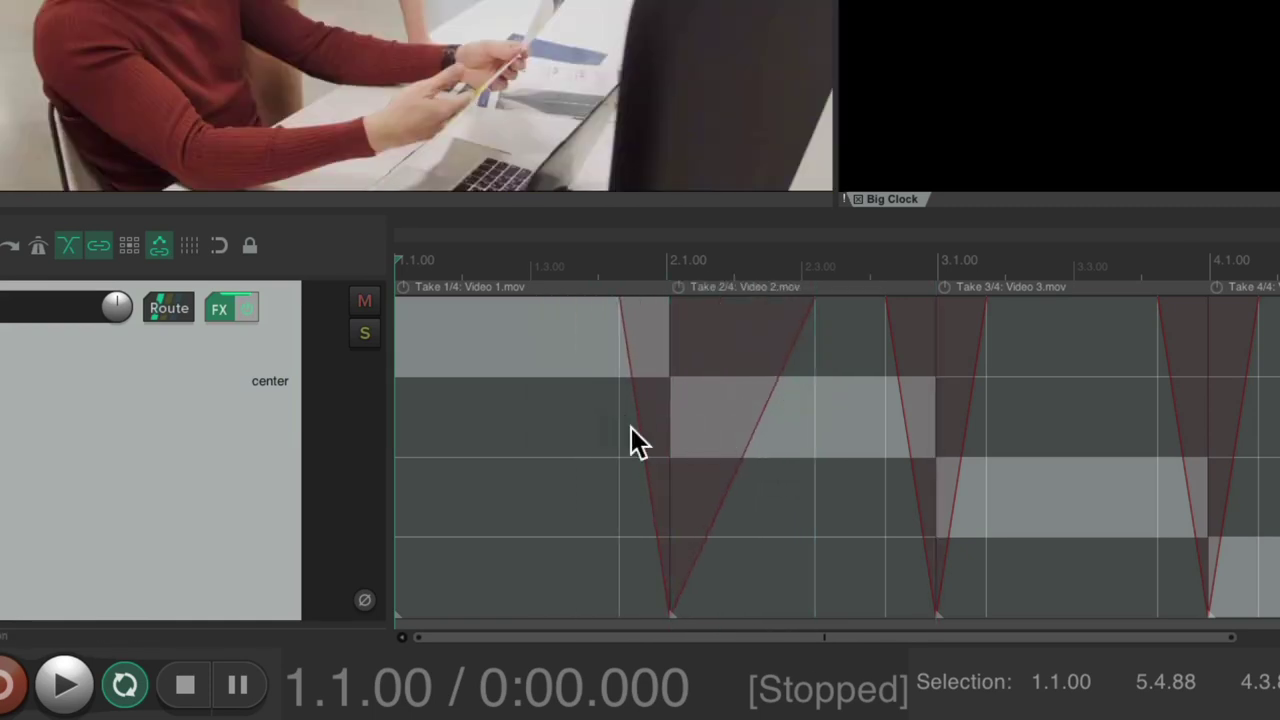
pyautogui.moveTo(620, 423); pyautogui.dragTo(529, 431)
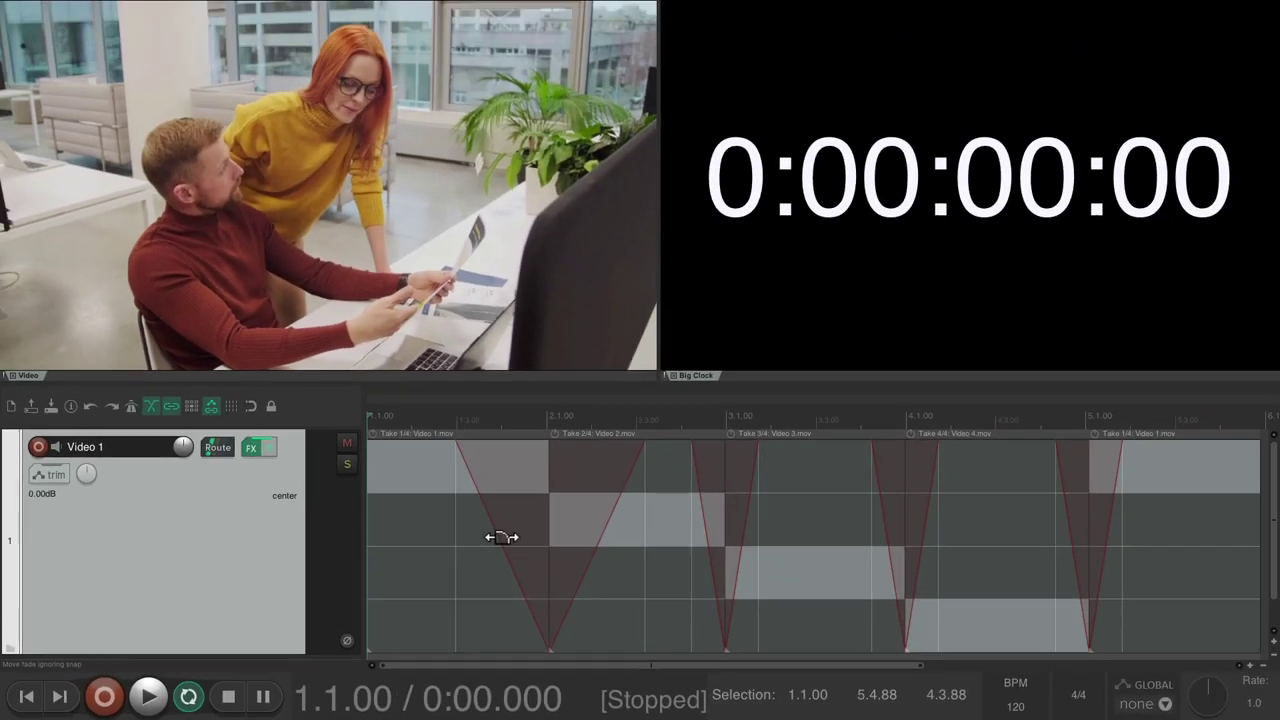
pyautogui.press('space')
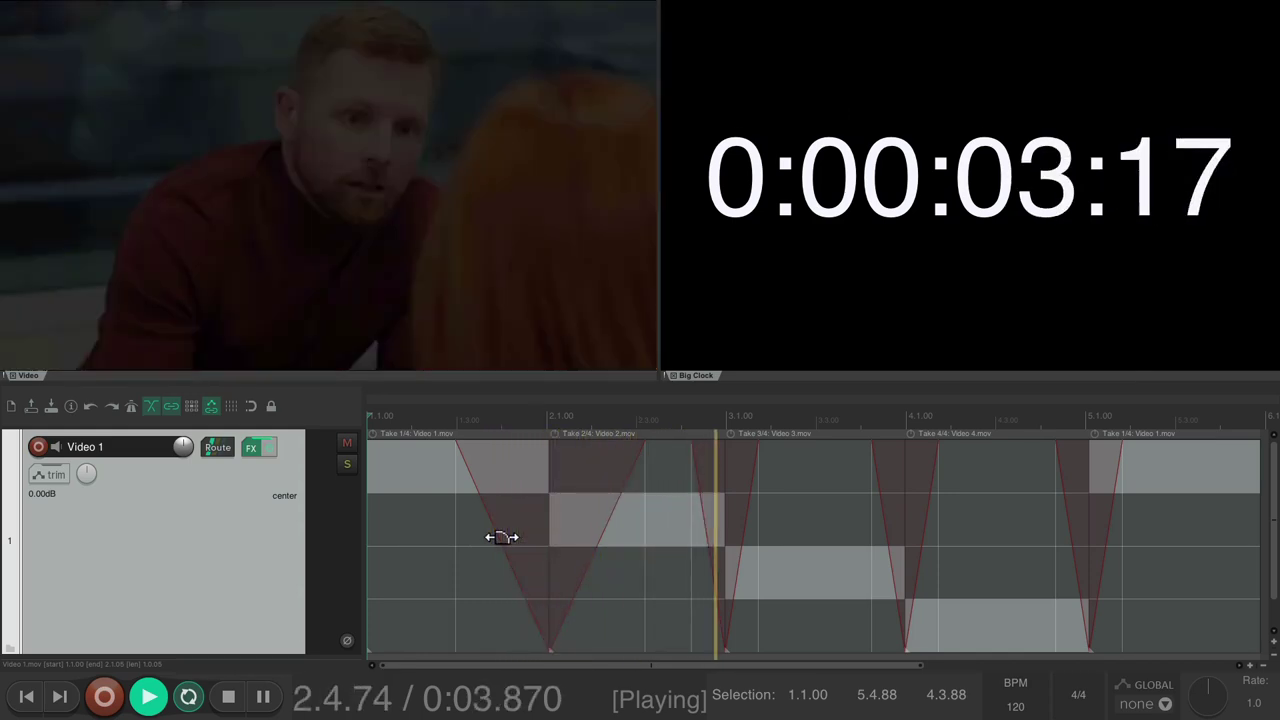
pyautogui.press('space')
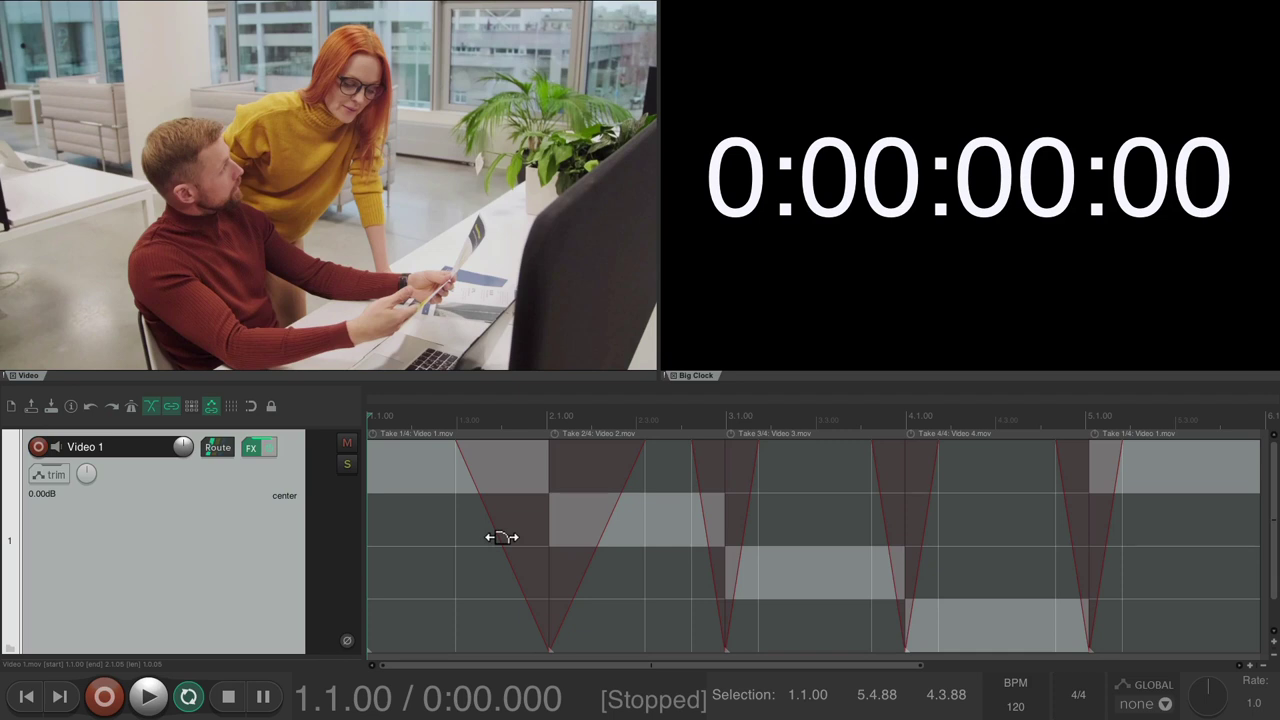
# - Undo the edits back to the unsplit item, and enable overlapping and crossfading items when splitting in the Media Item Defaults preferences
pyautogui.hotkey('ctrl', 'z')
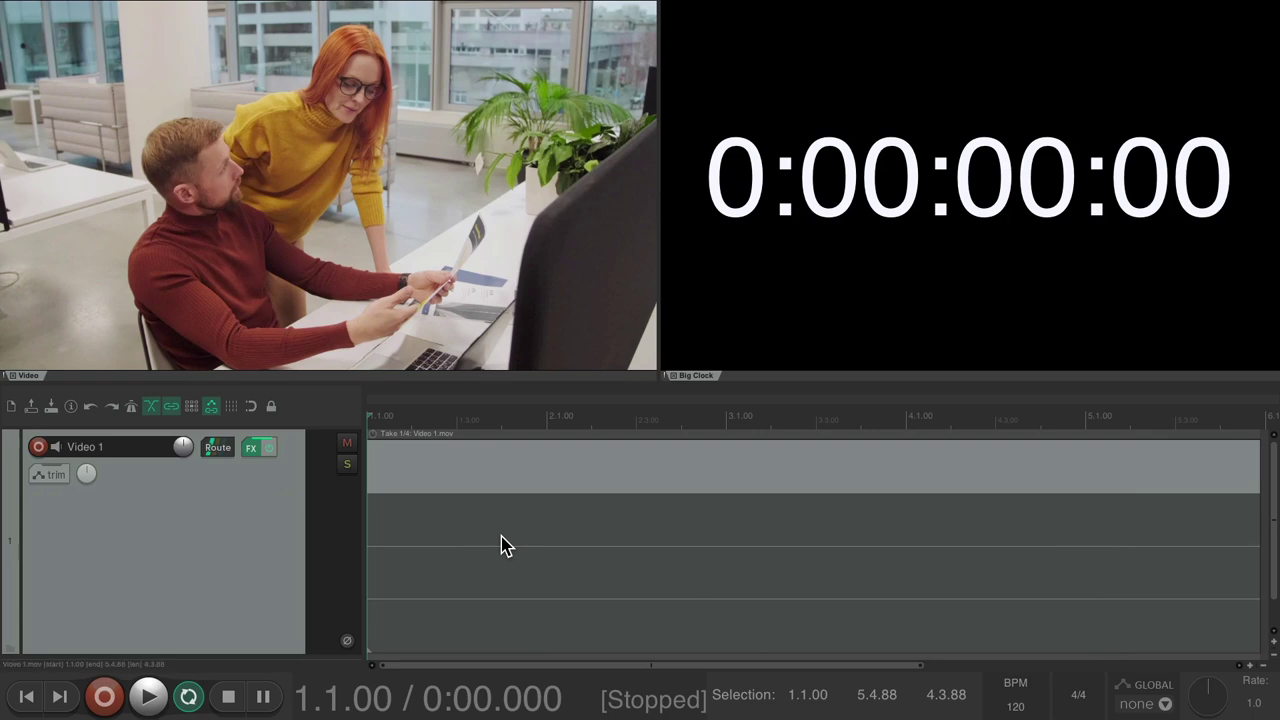
pyautogui.press('super+comma')
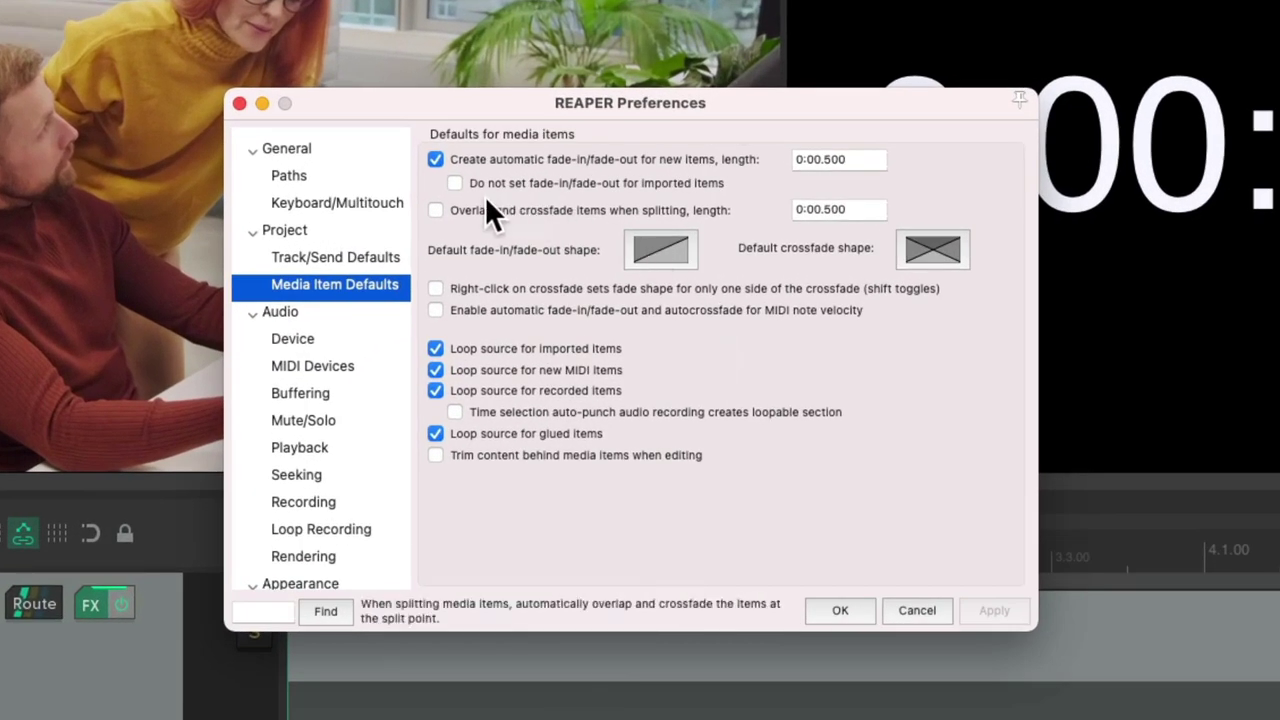
pyautogui.click(437, 210)
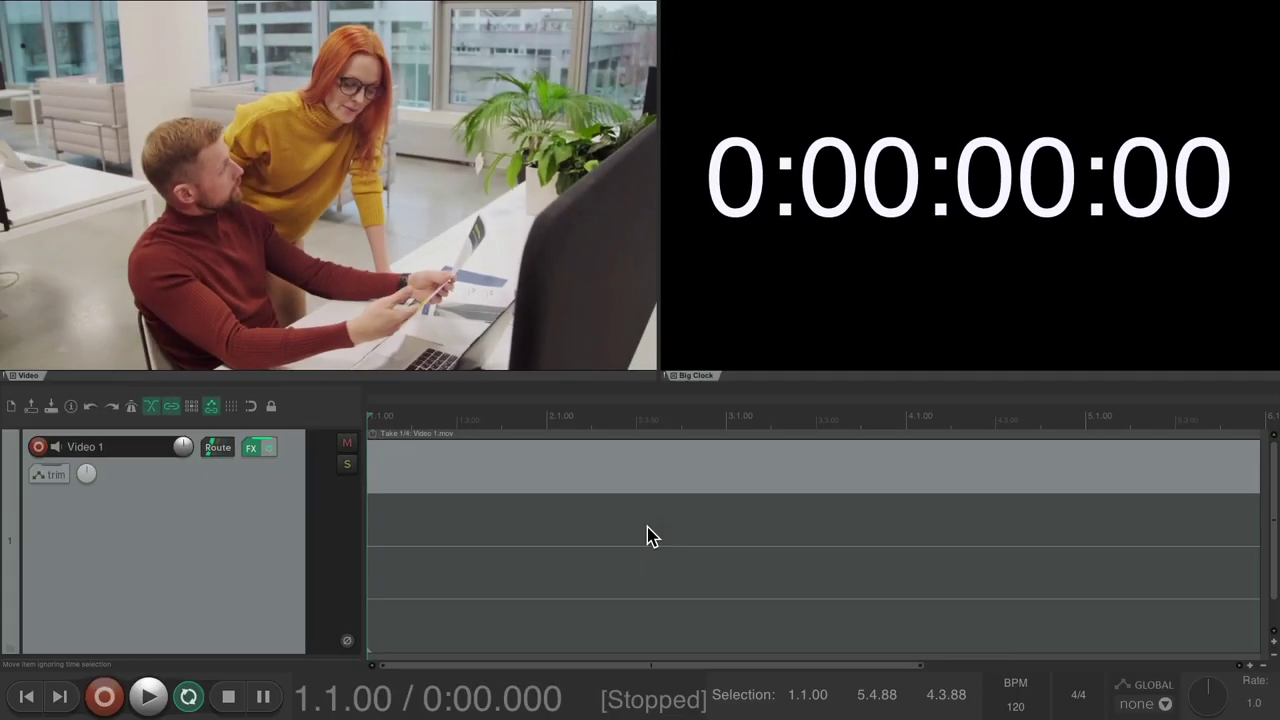
# - Select the item and split it during playback near the starts of bars 2, 3, 4 and 5, and stop playback
pyautogui.click(507, 450)
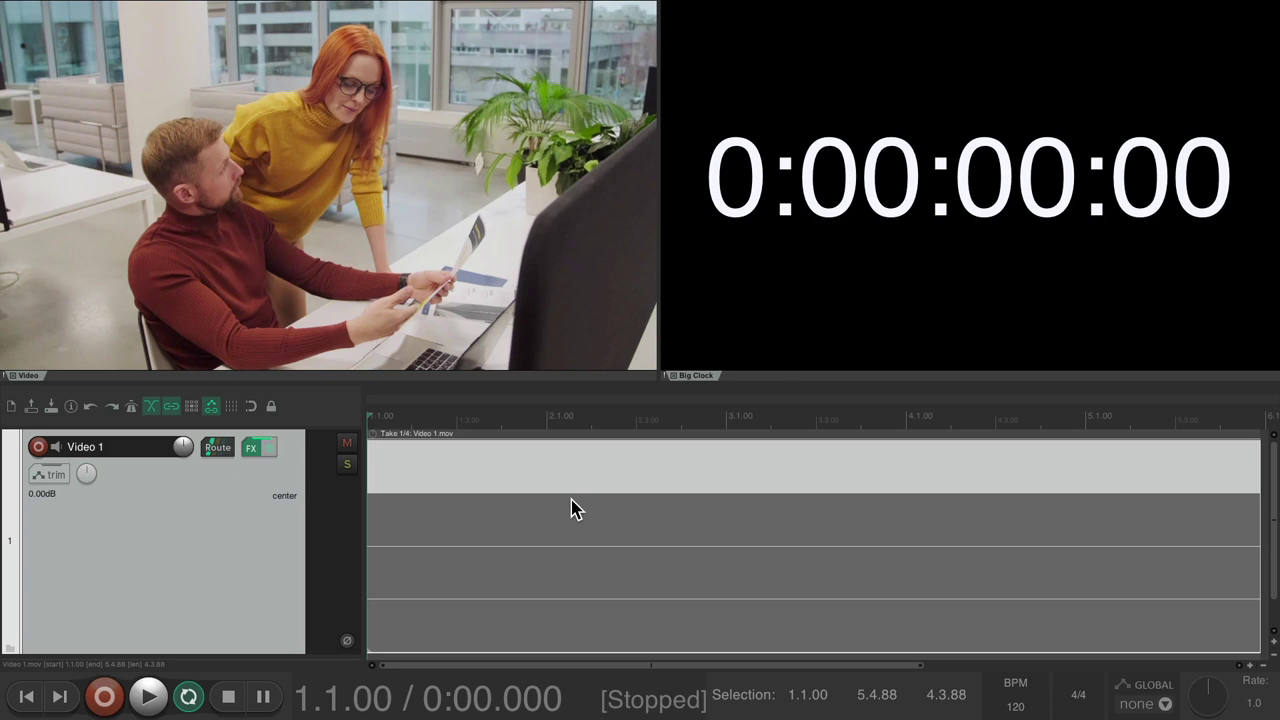
pyautogui.press('space')
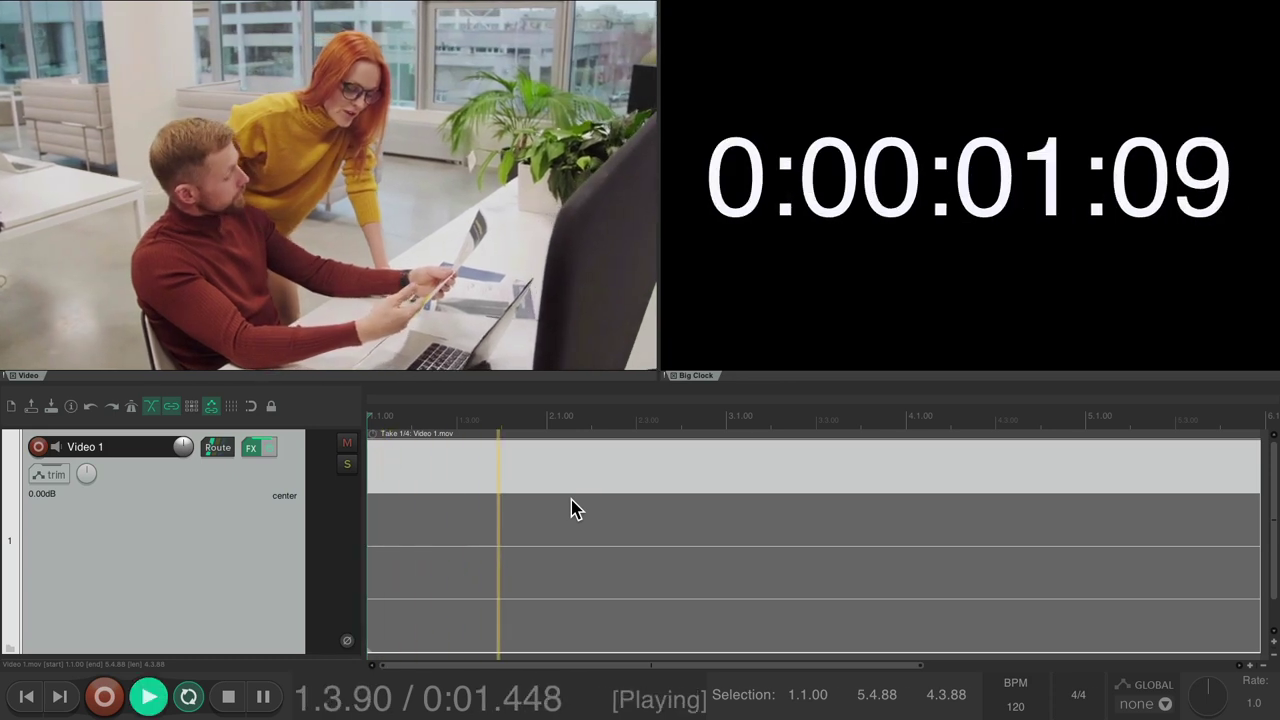
pyautogui.press('s')
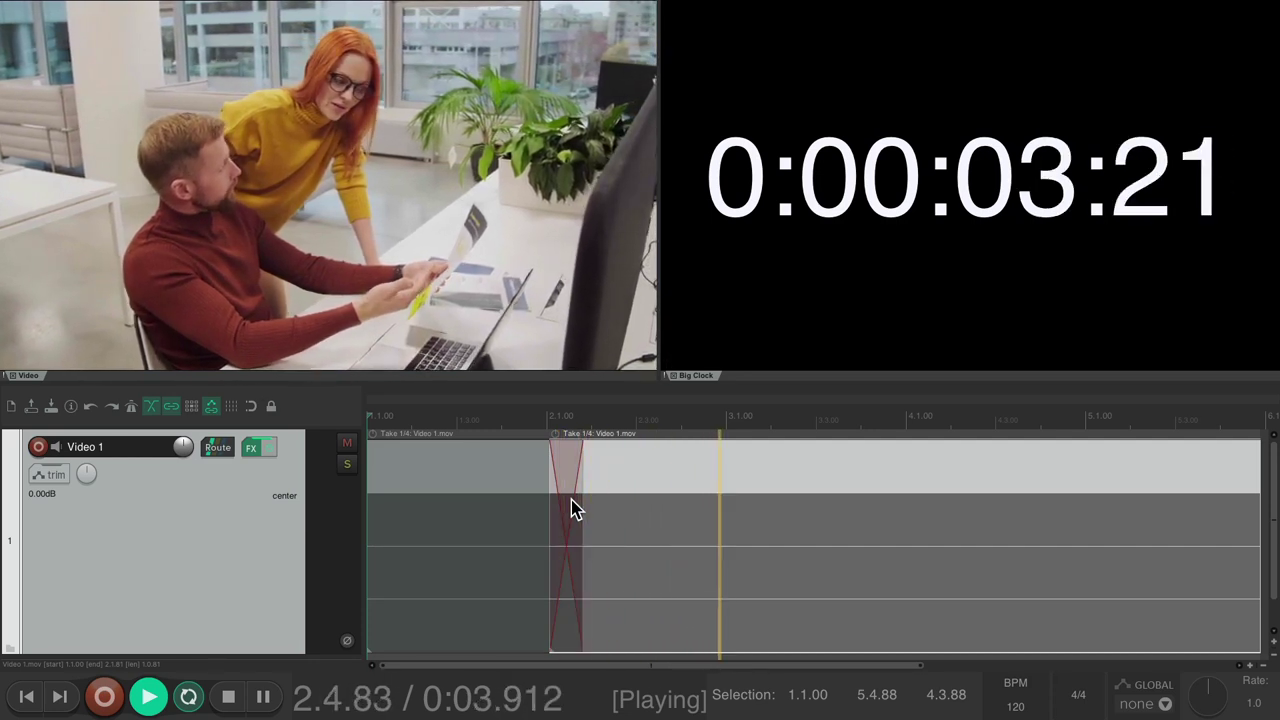
pyautogui.press('s')
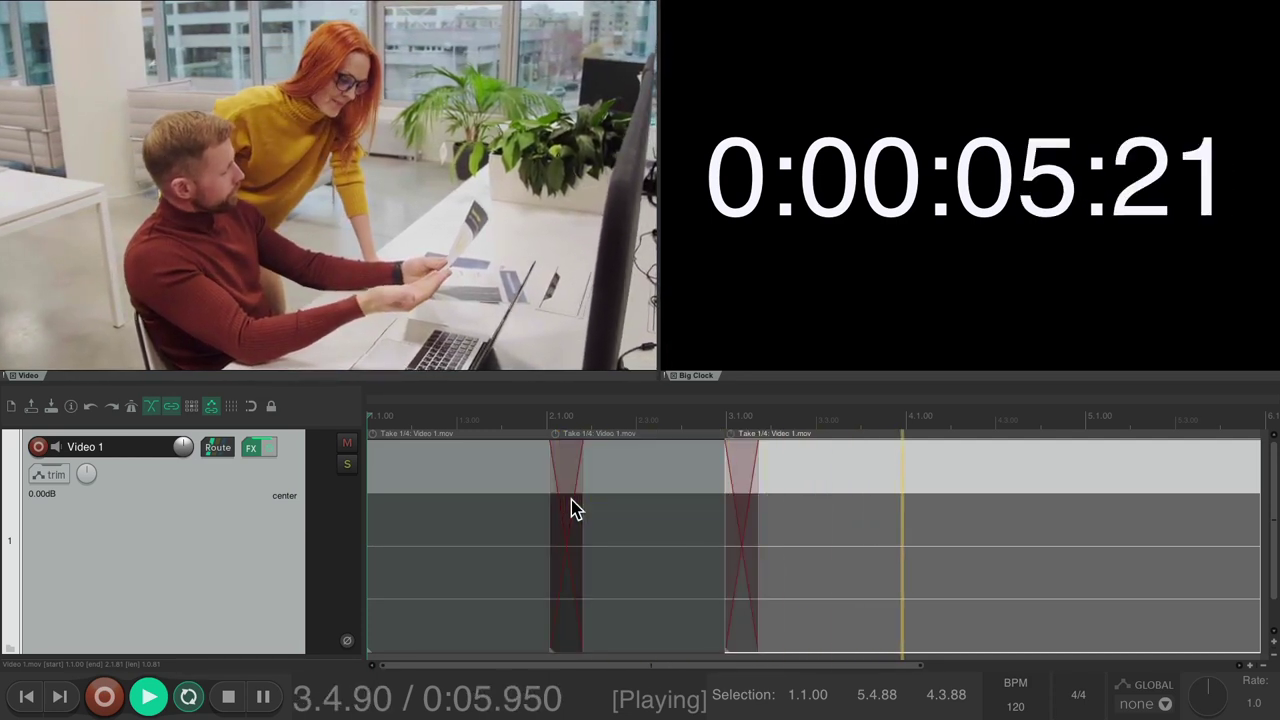
pyautogui.press('s')
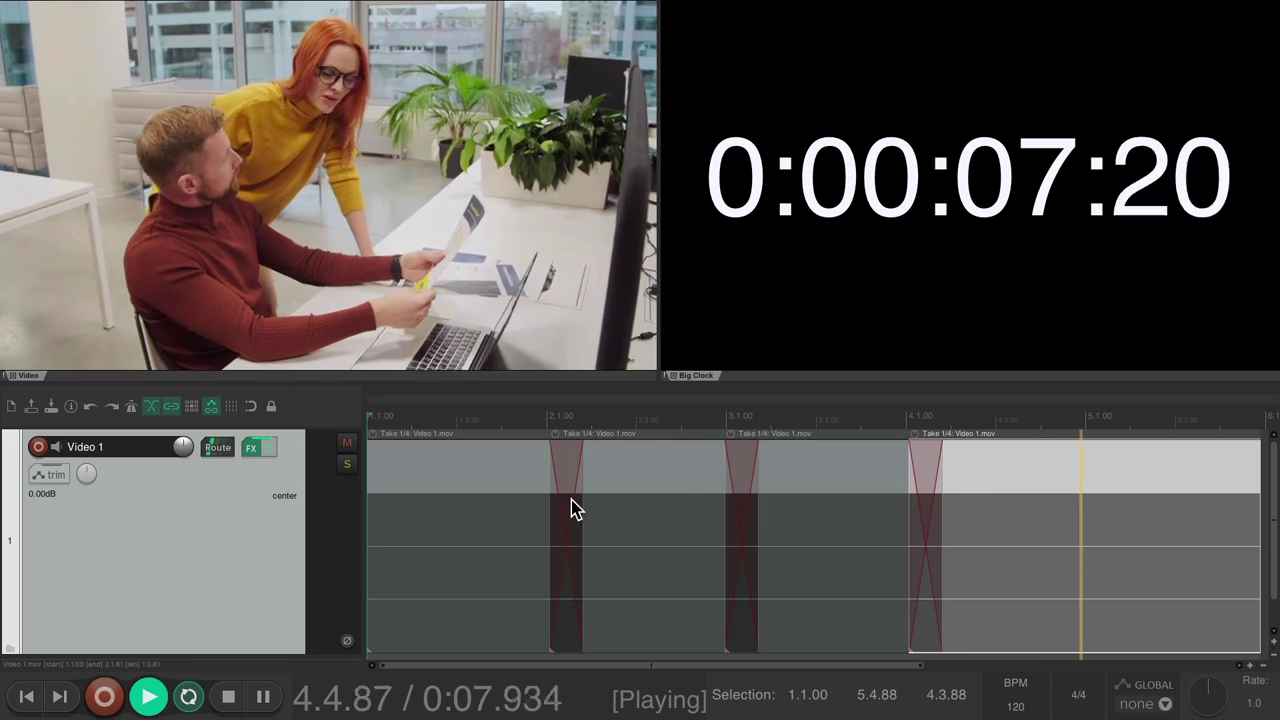
pyautogui.press('s')
pyautogui.press('space')
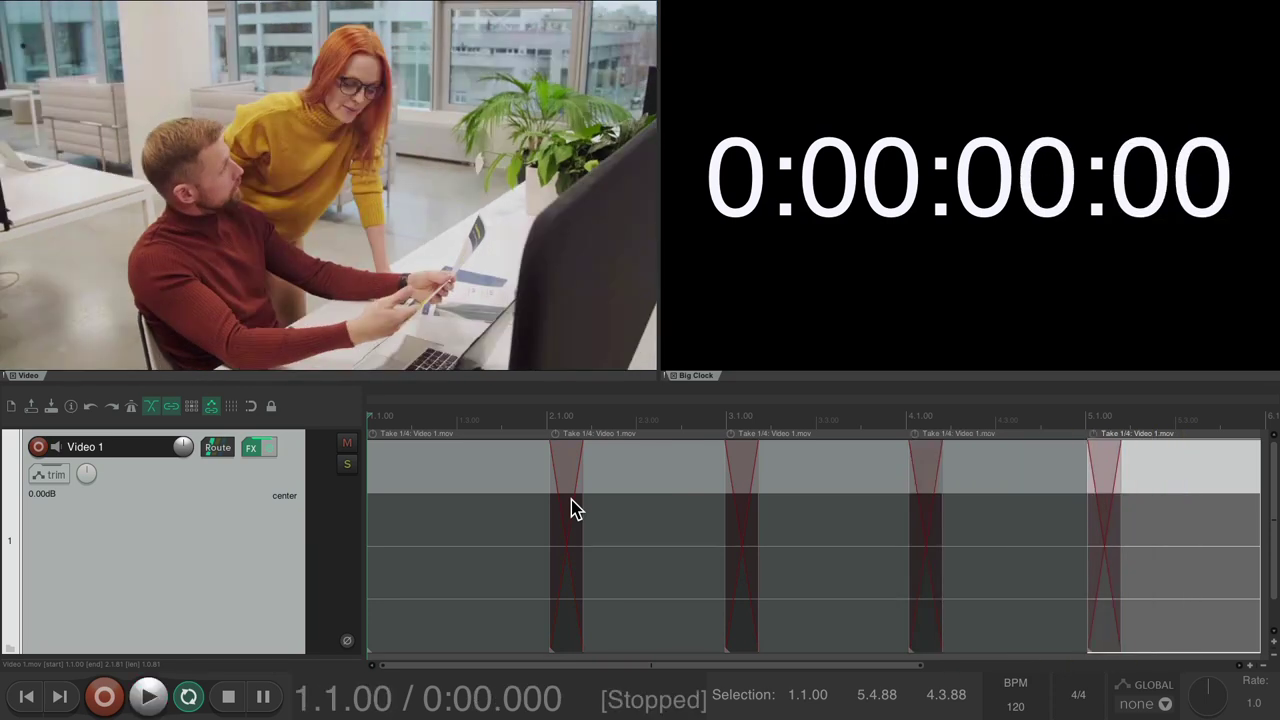
# - Place the edit cursor in each of the first four sections and make takes Video 1, Video 2, Video 3 and Video 4 active in turn
pyautogui.click(480, 410)
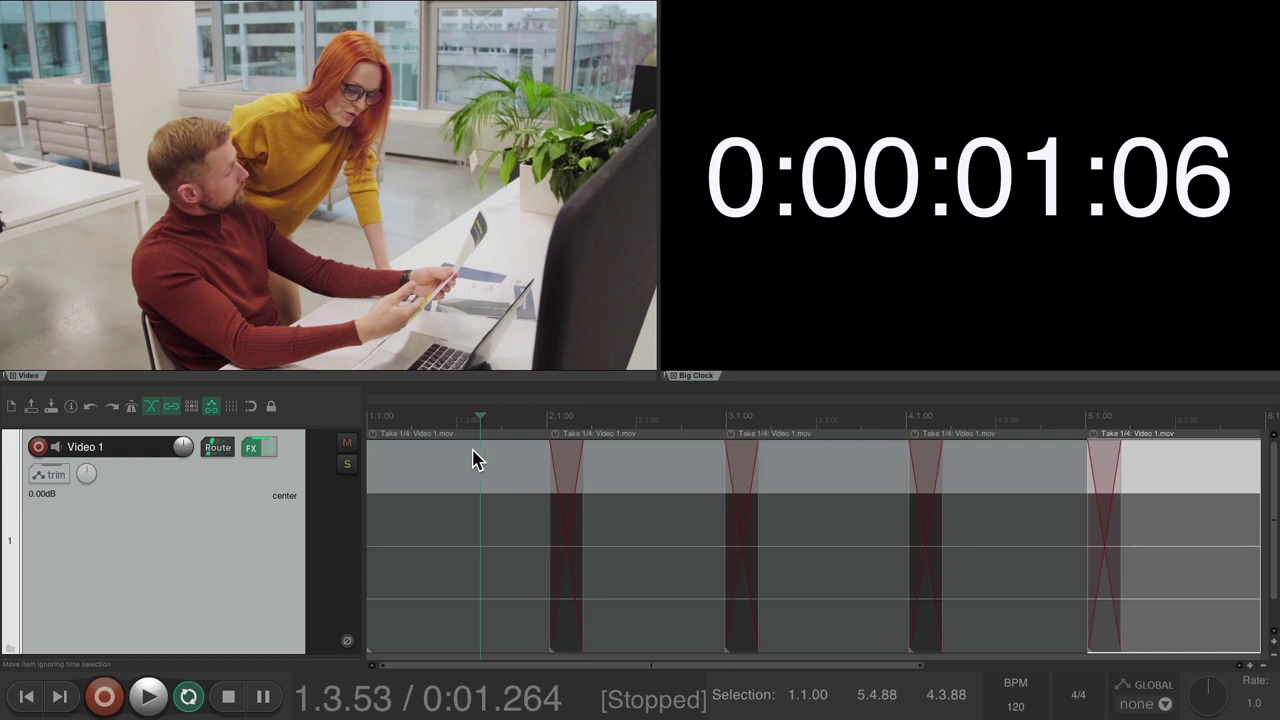
pyautogui.click(473, 452)
pyautogui.click(651, 417)
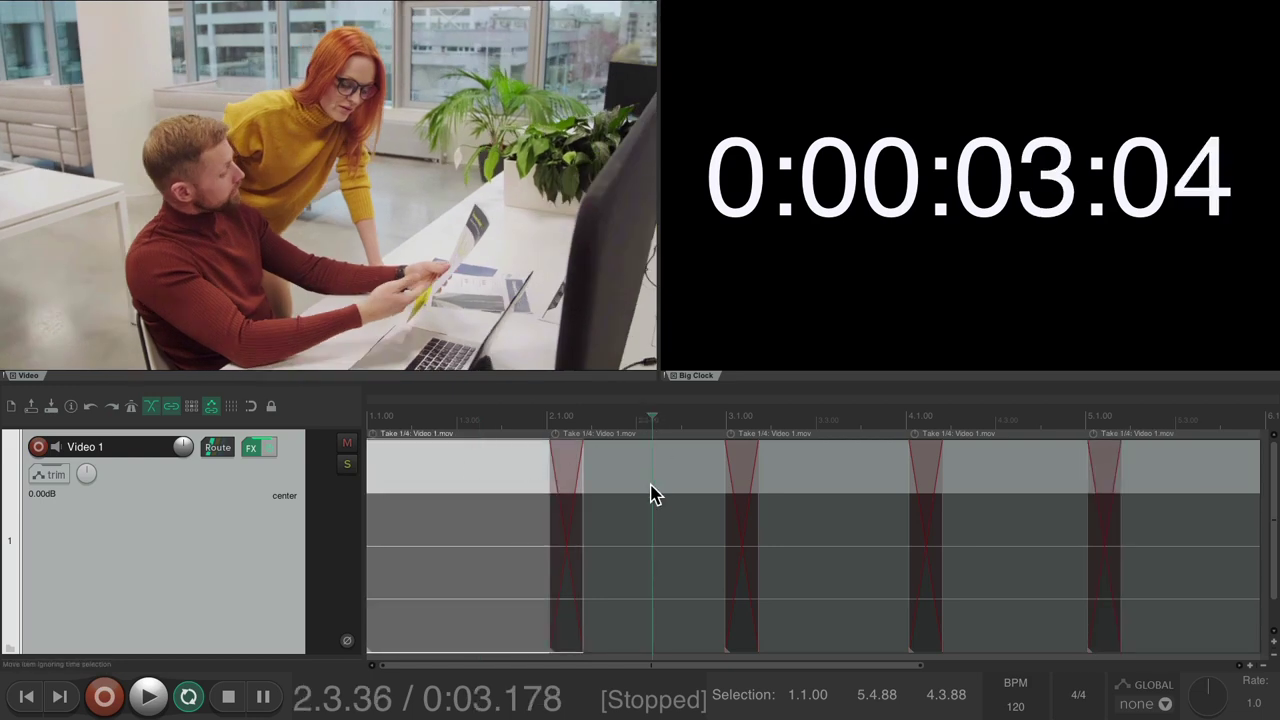
pyautogui.click(660, 511)
pyautogui.click(807, 417)
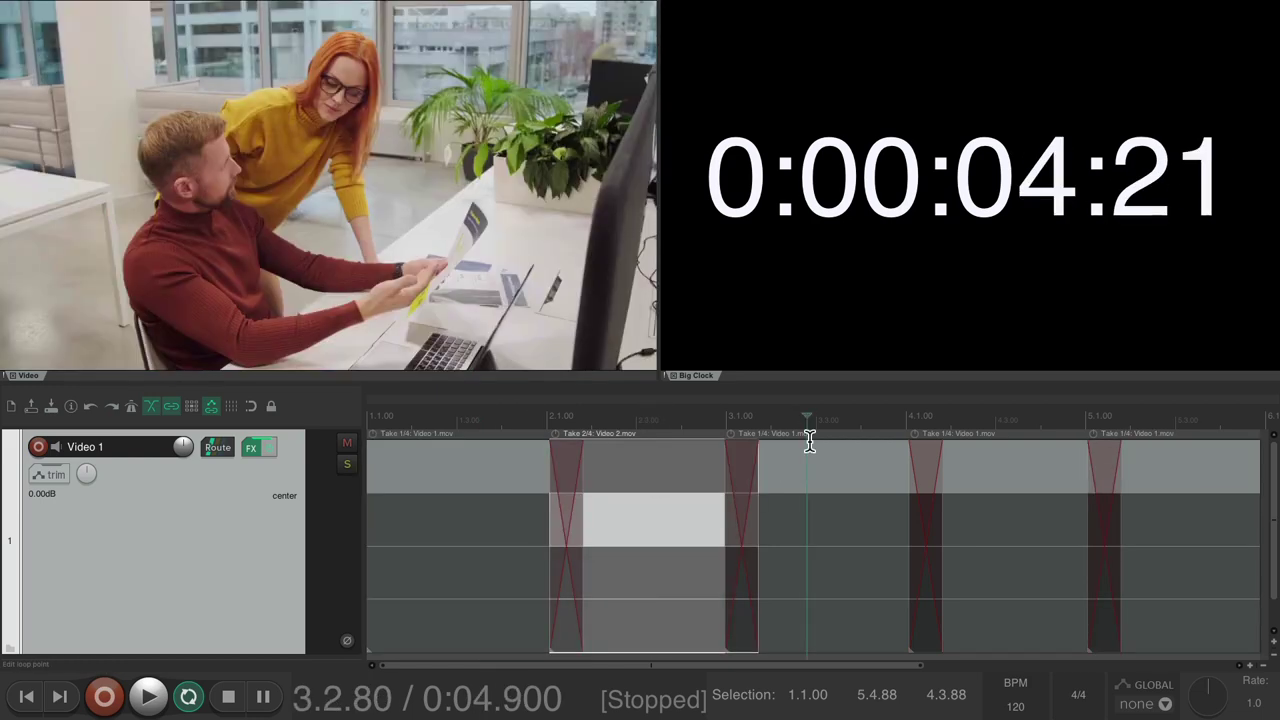
pyautogui.click(828, 563)
pyautogui.click(997, 415)
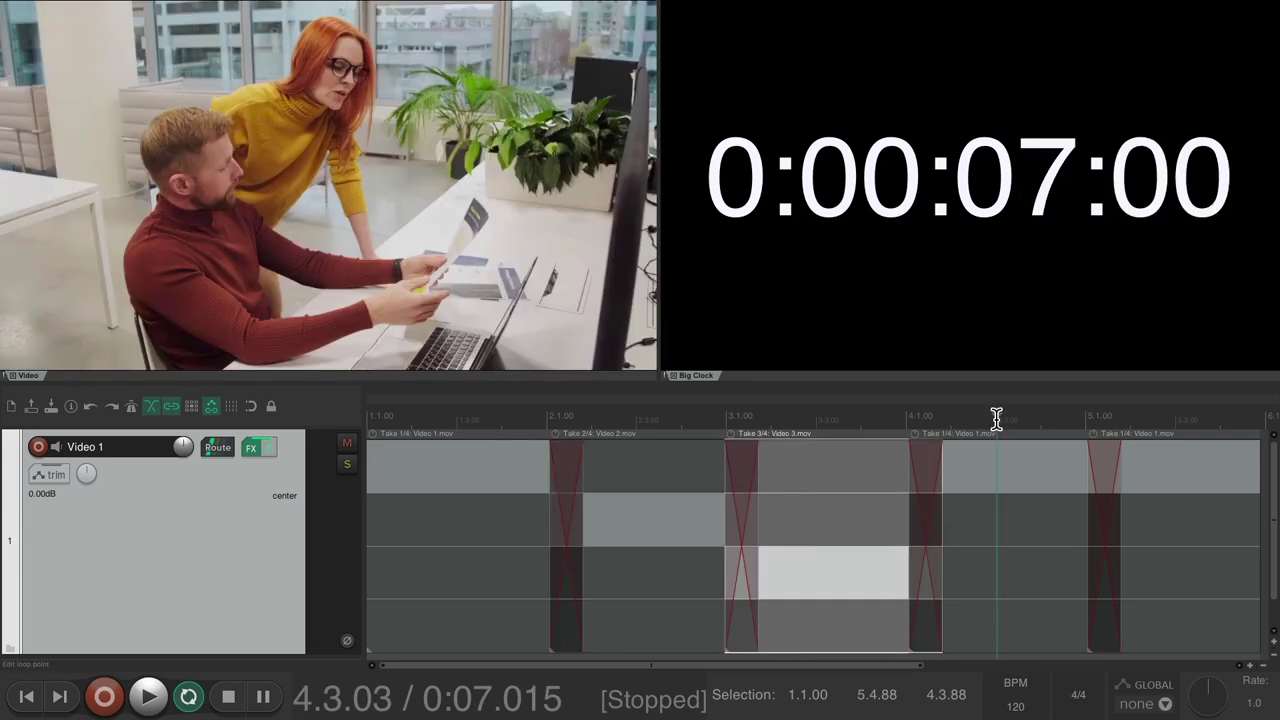
pyautogui.click(1018, 602)
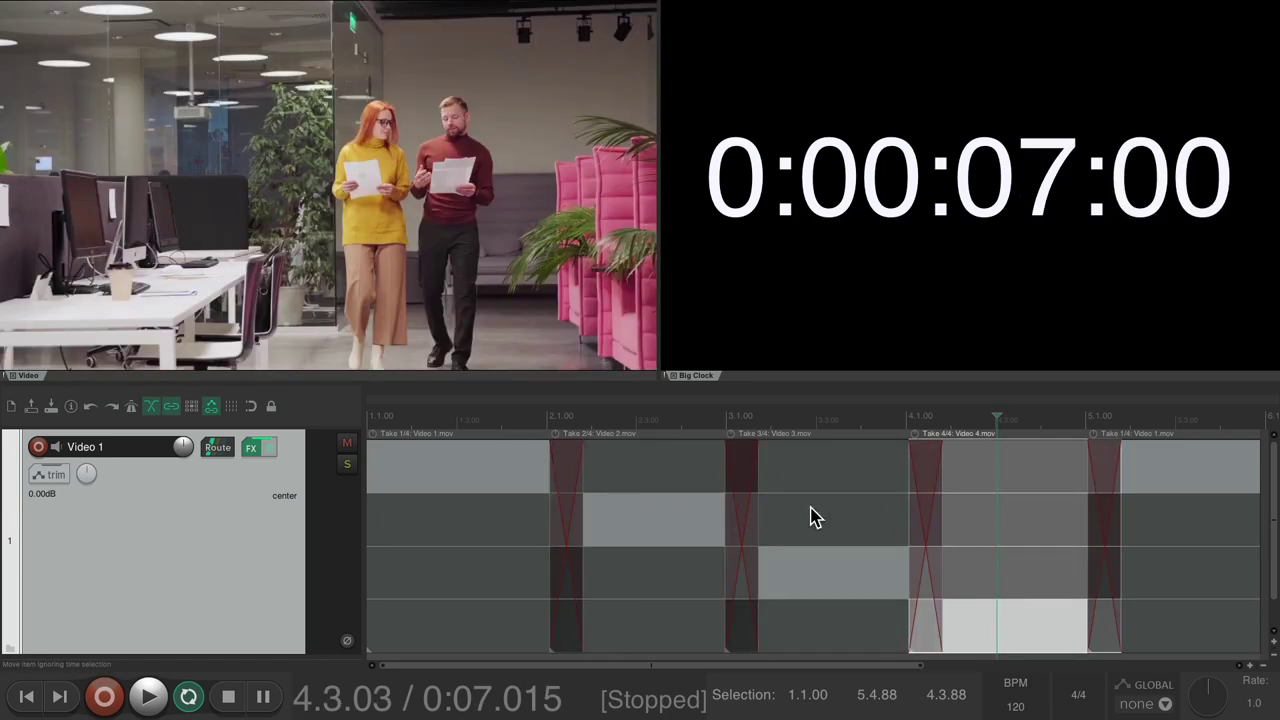
# - Return to the project start and shift the four crossfades slightly earlier so they straddle the starts of bars 2, 3, 4 and 5
pyautogui.press('Home')
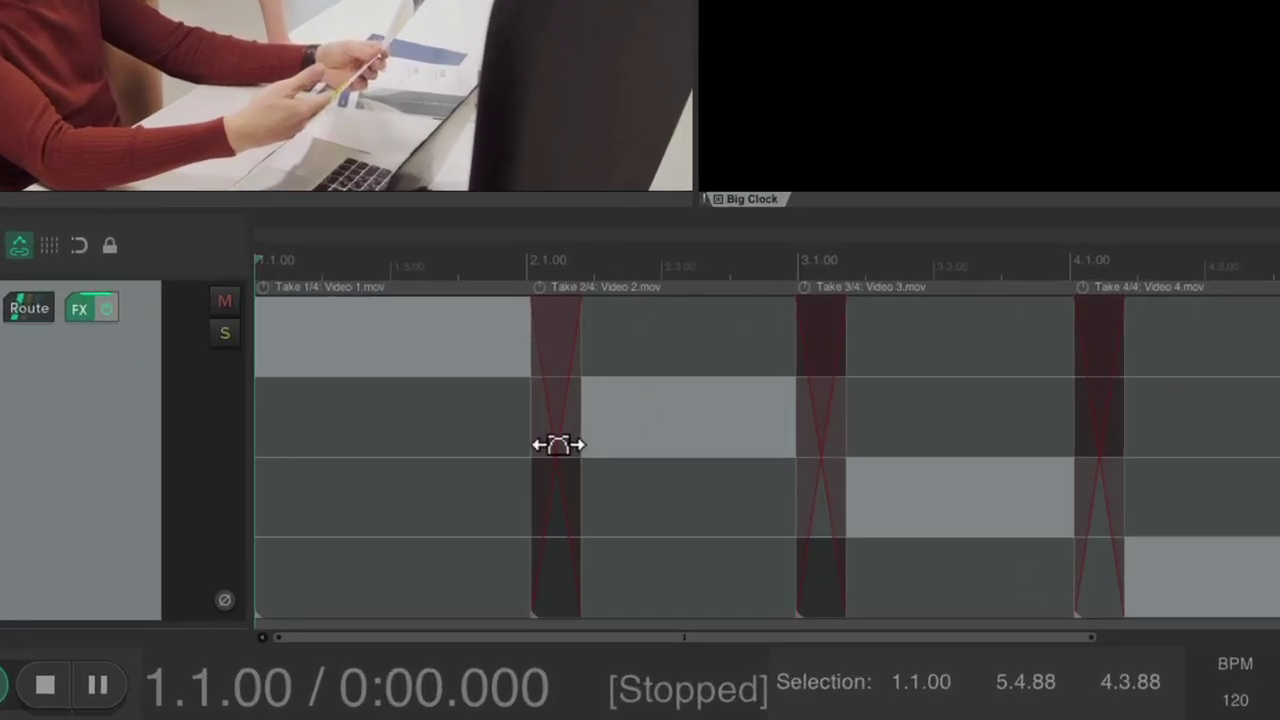
pyautogui.moveTo(557, 445); pyautogui.dragTo(532, 447)
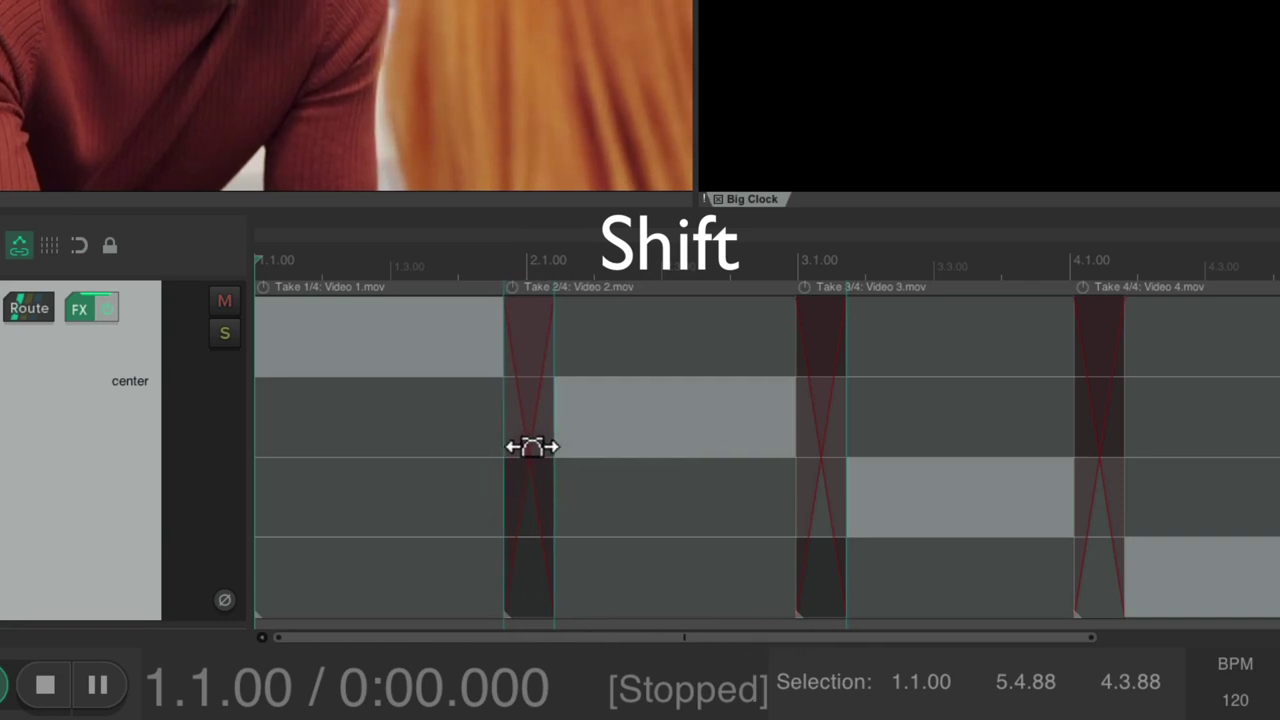
pyautogui.moveTo(810, 454)
pyautogui.mouseDown()
pyautogui.moveTo(791, 460)
pyautogui.moveTo(820, 460)
pyautogui.moveTo(803, 463)
pyautogui.mouseUp()
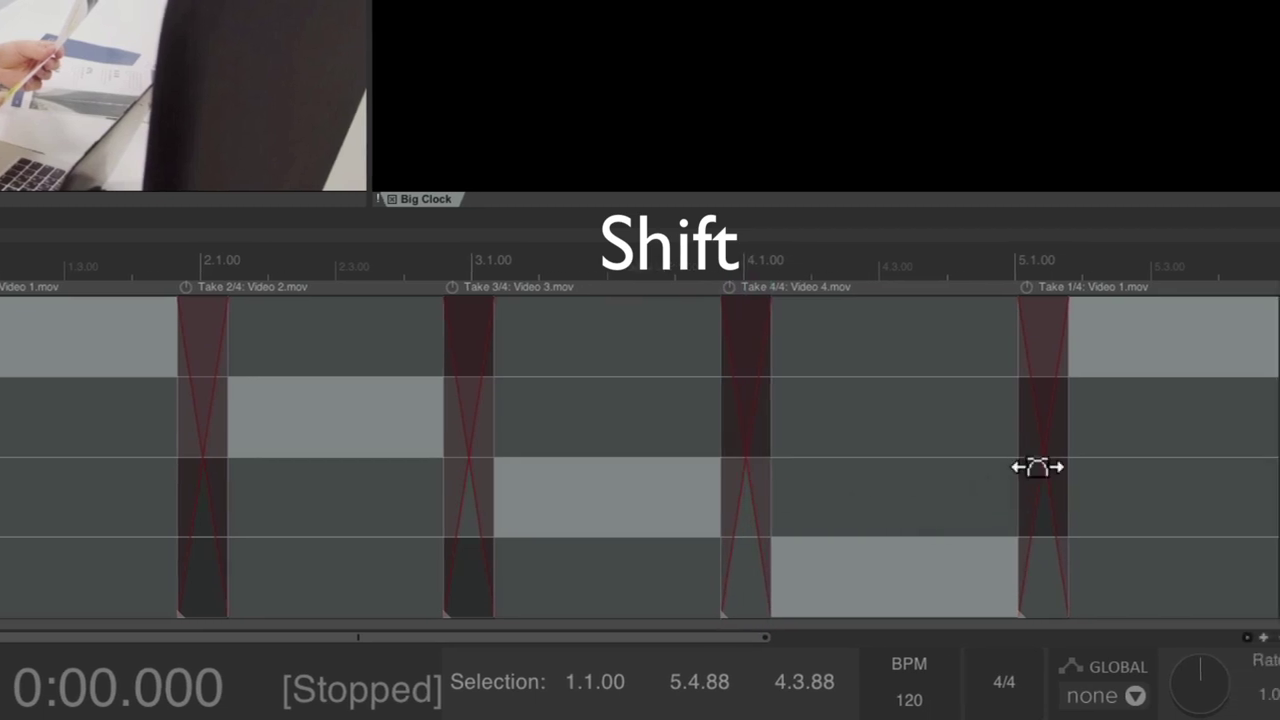
pyautogui.moveTo(1037, 467); pyautogui.dragTo(1006, 463)
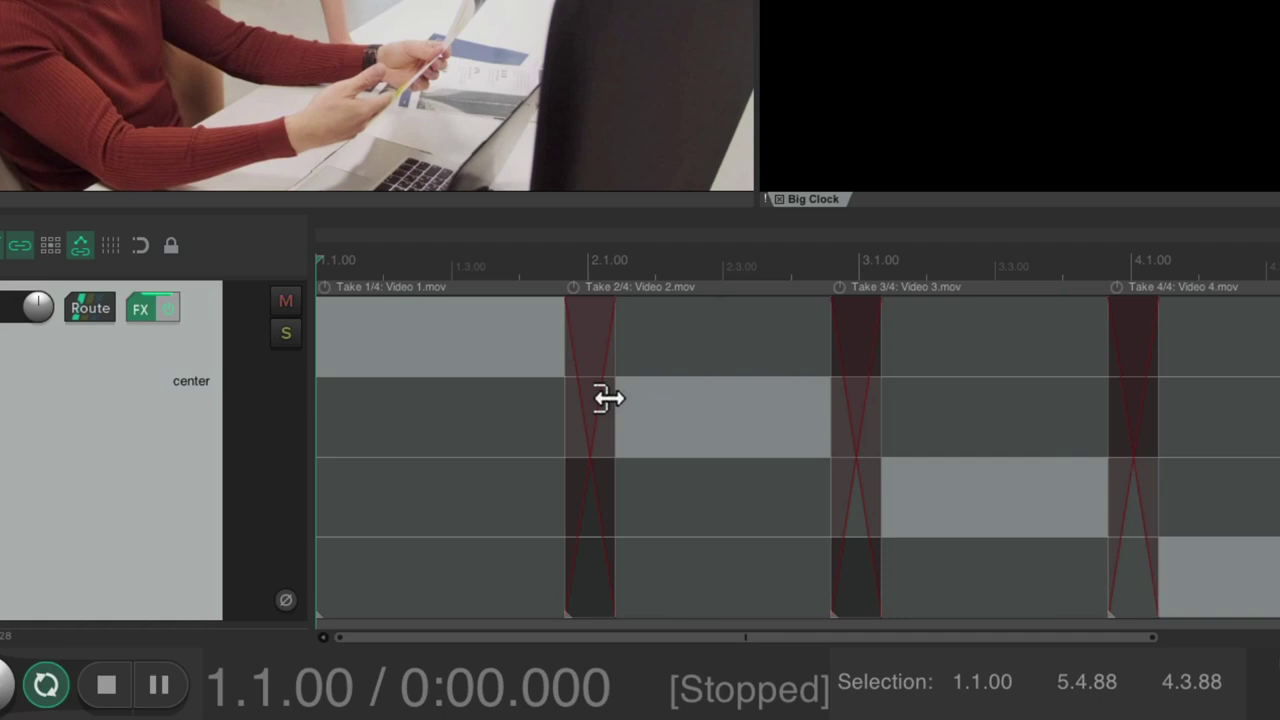
# - Widen the crossfade between Video 1 and Video 2, narrow the one between Video 2 and Video 3, and play the result from the start
pyautogui.moveTo(608, 398); pyautogui.dragTo(688, 414)
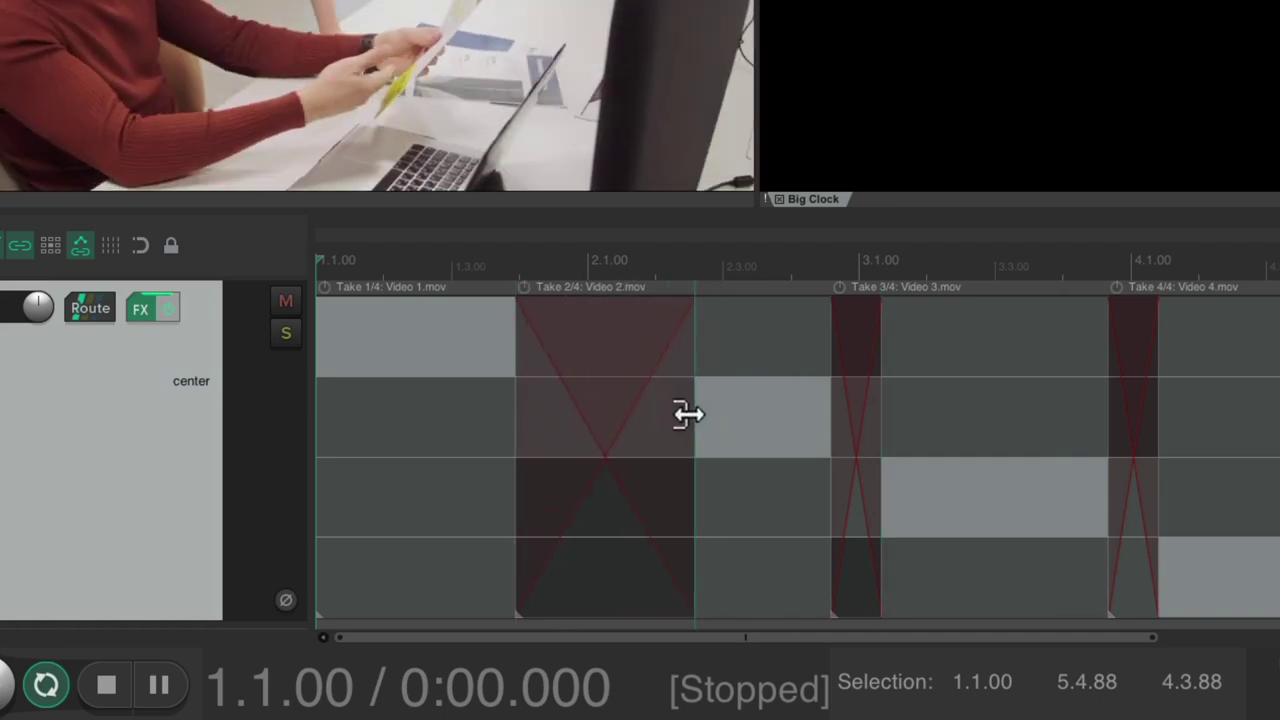
pyautogui.moveTo(877, 434)
pyautogui.mouseDown()
pyautogui.moveTo(862, 450)
pyautogui.moveTo(863, 426)
pyautogui.moveTo(877, 431)
pyautogui.mouseUp()
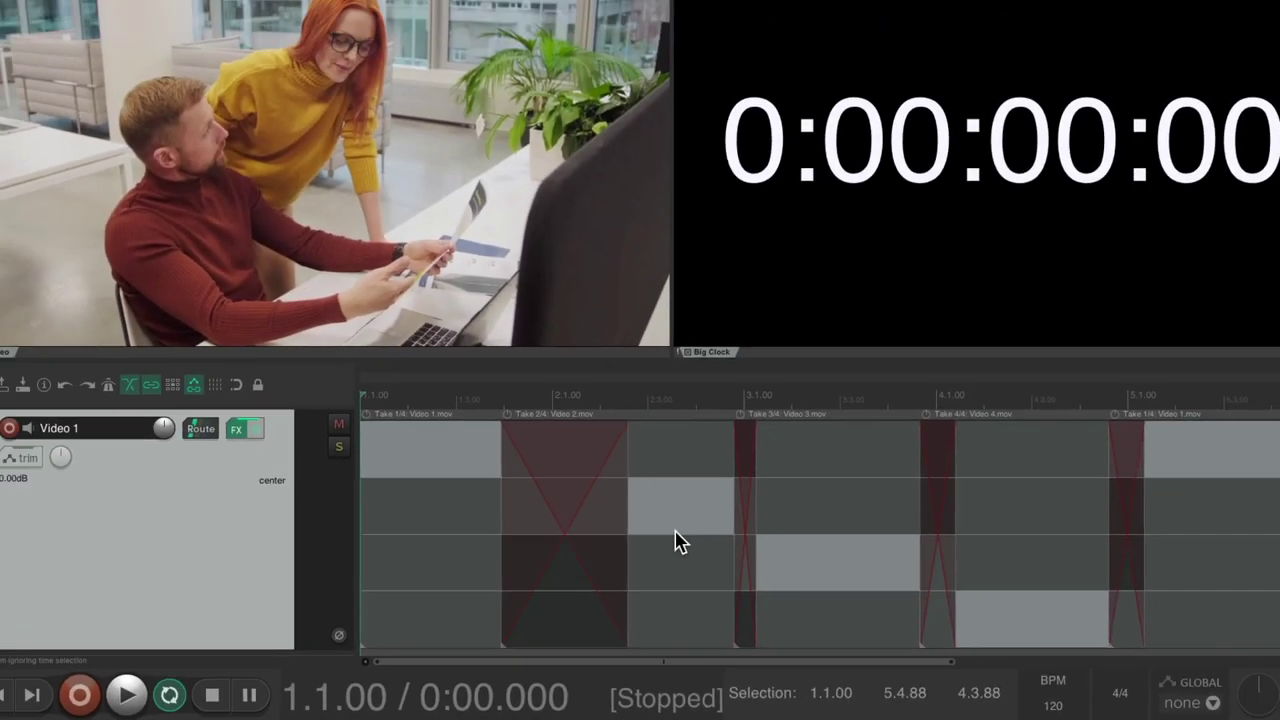
pyautogui.press('space')
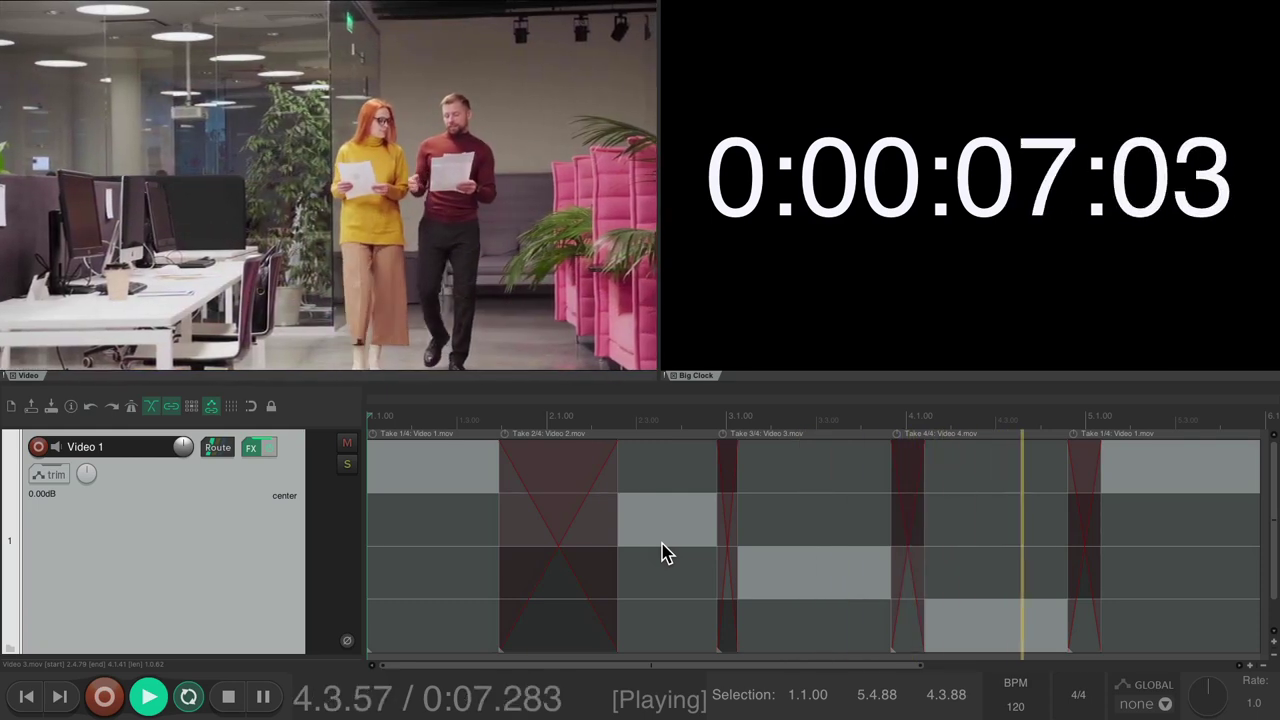
# - Make Video 1 active in the second section, cycle its takes through to Video 4, and play the result from the project start
pyautogui.press('space')
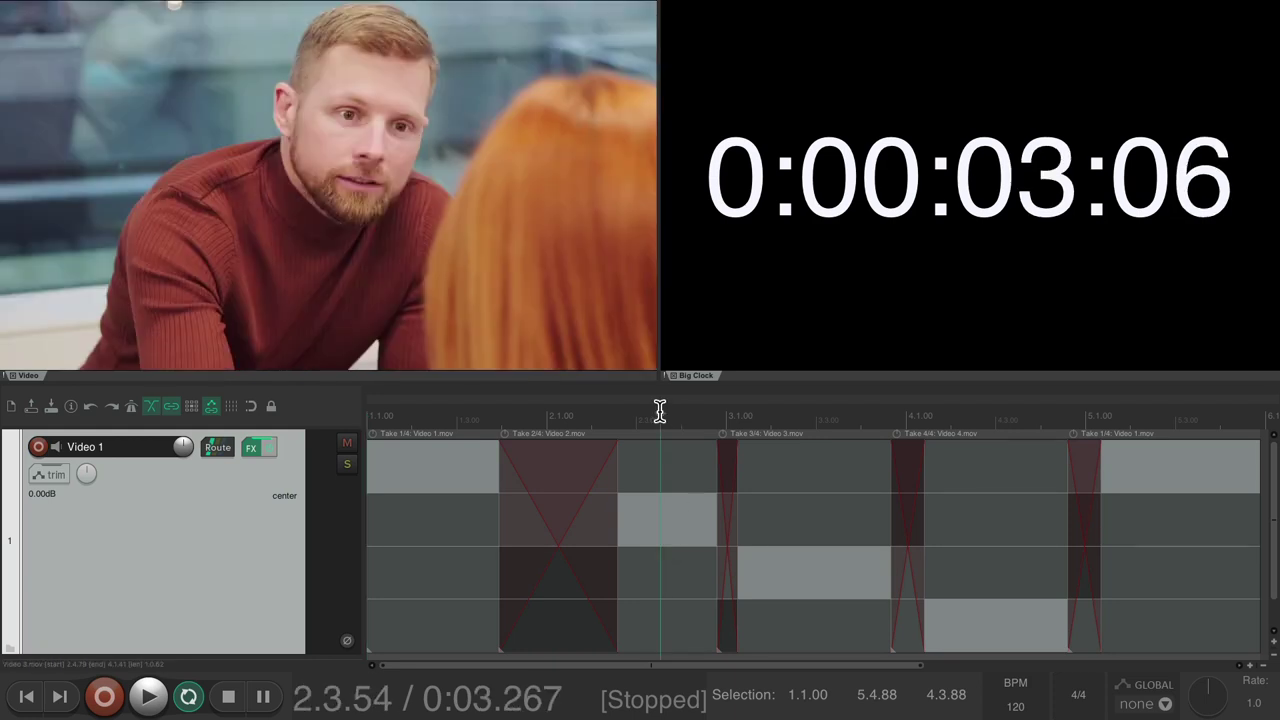
pyautogui.click(676, 462)
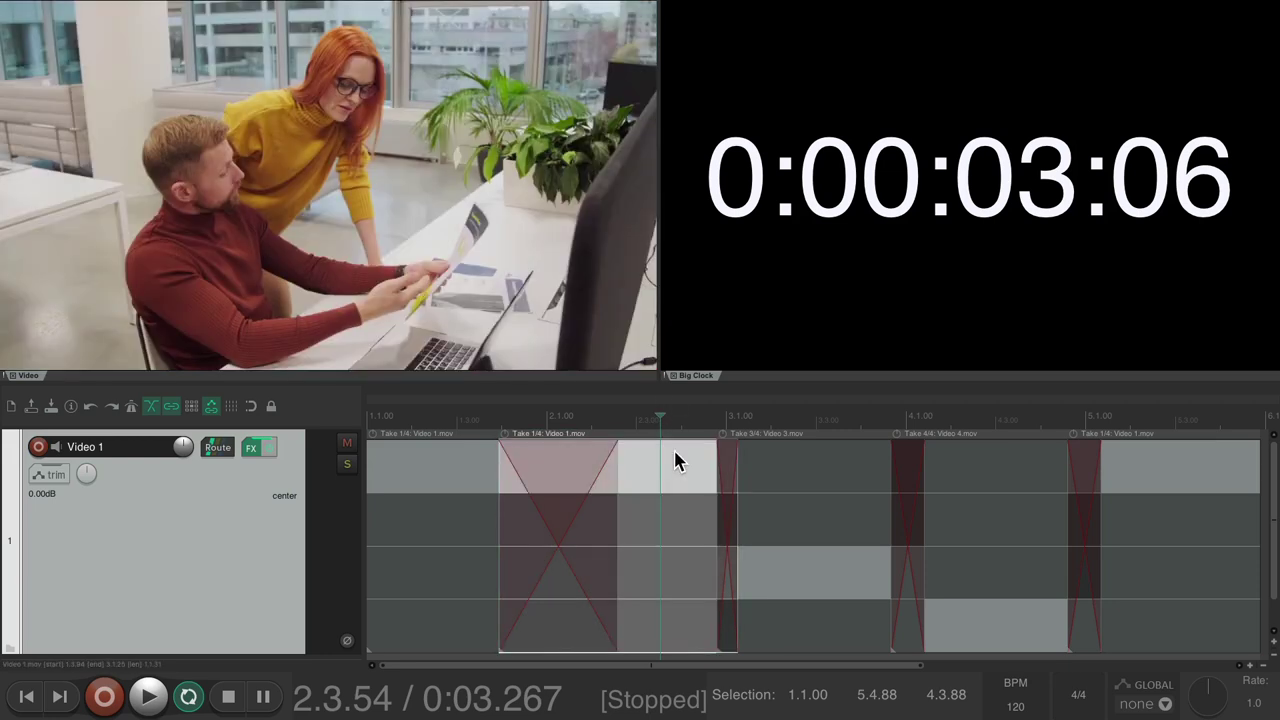
pyautogui.press('t')
pyautogui.press('t')
pyautogui.press('t')
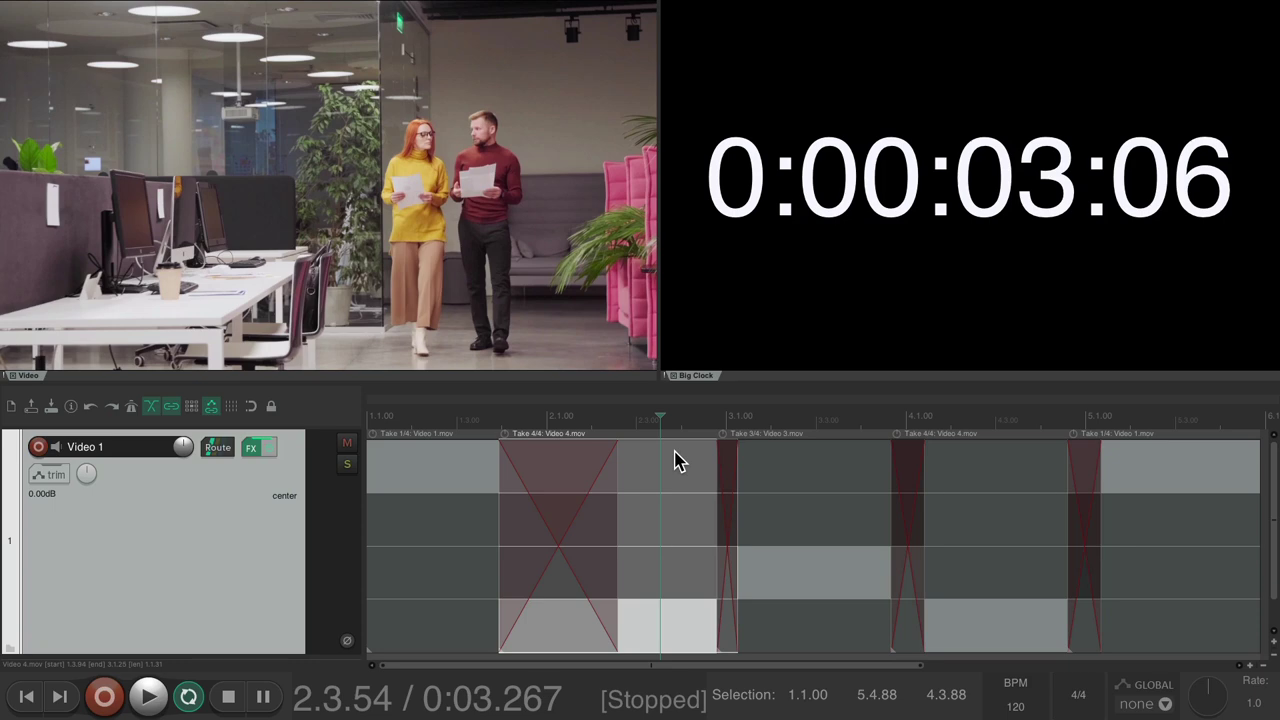
pyautogui.press('Home')
pyautogui.press('space')
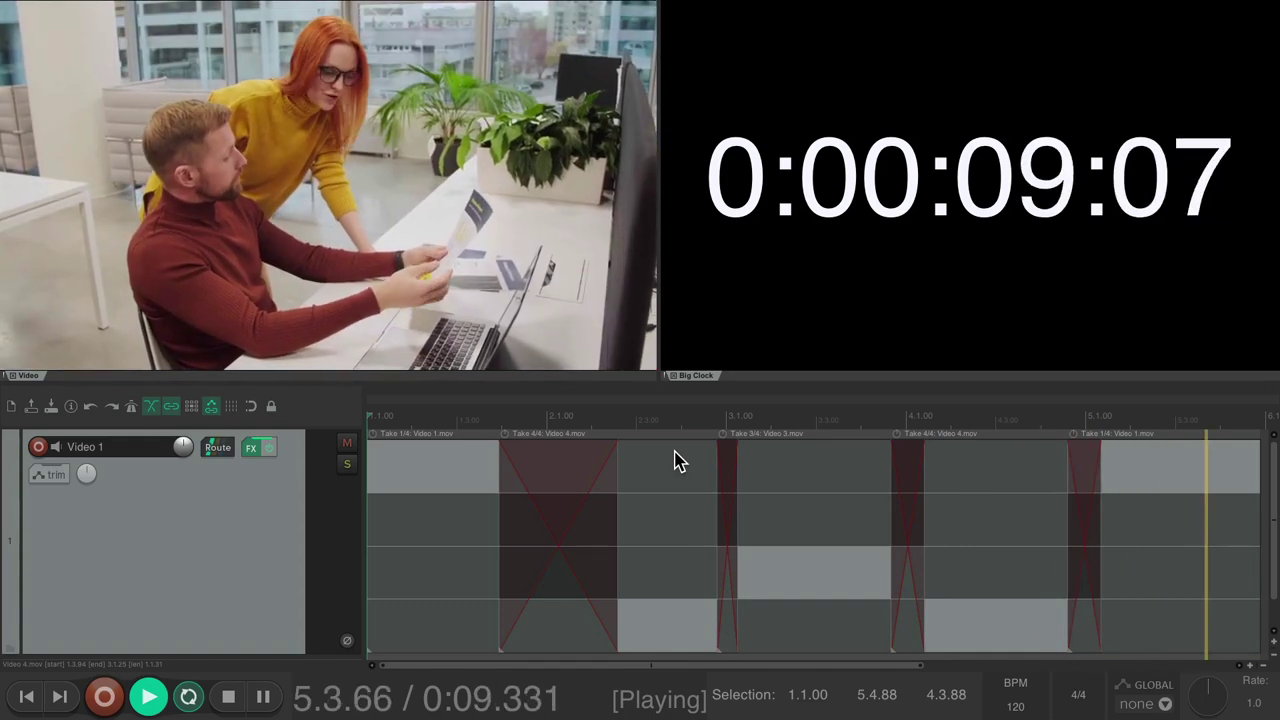
pyautogui.press('space')
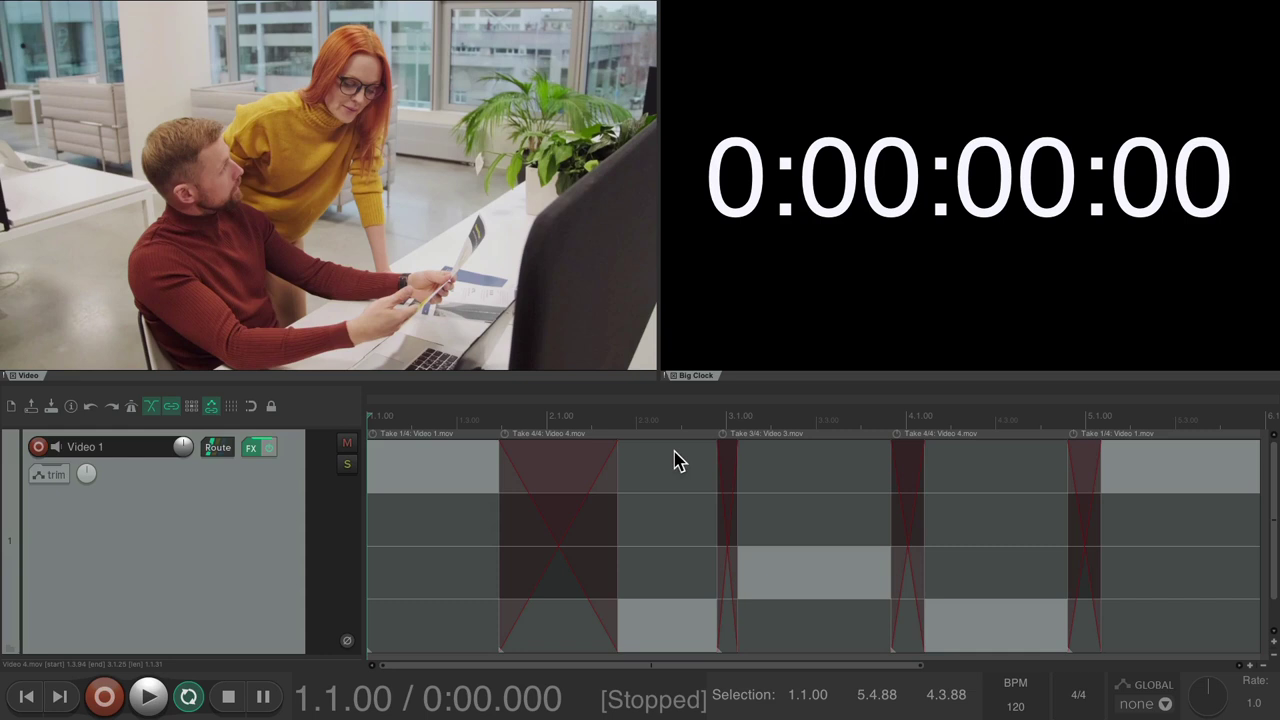
# - Make Video 1 the active take in the second section and slip its contents later in time within the item's unchanged edges
pyautogui.click(649, 486)
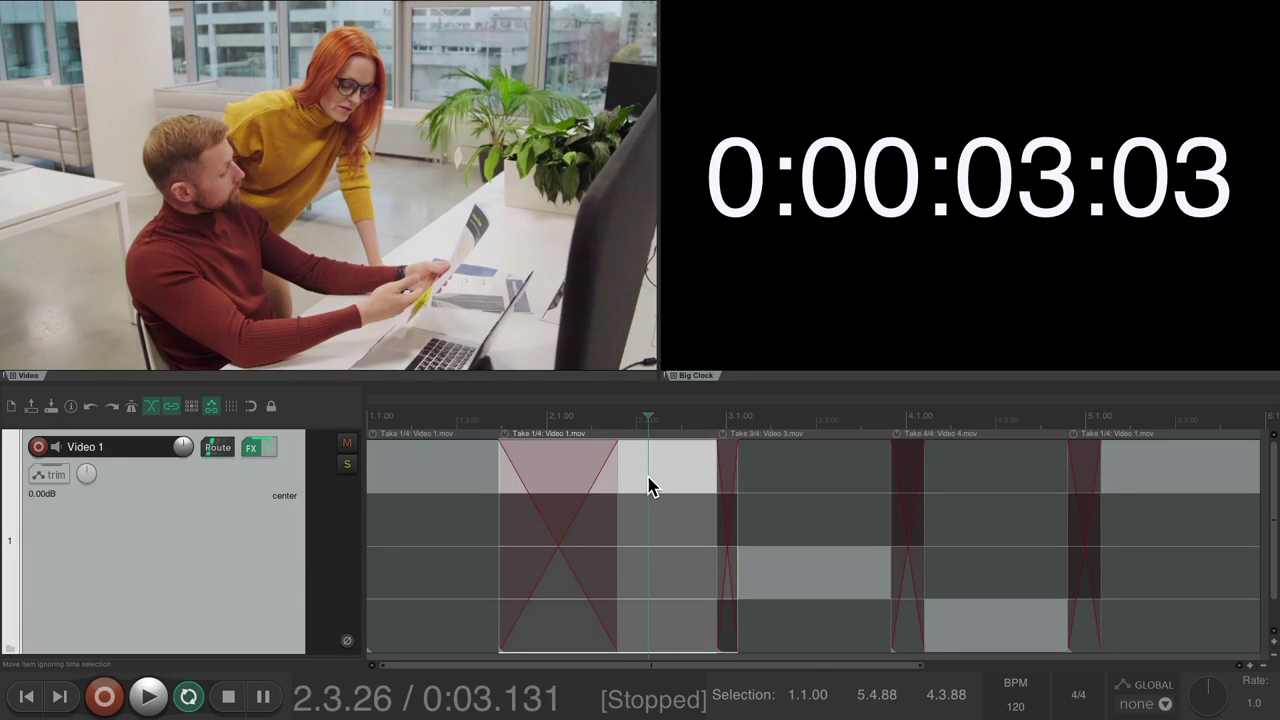
pyautogui.press('alt')
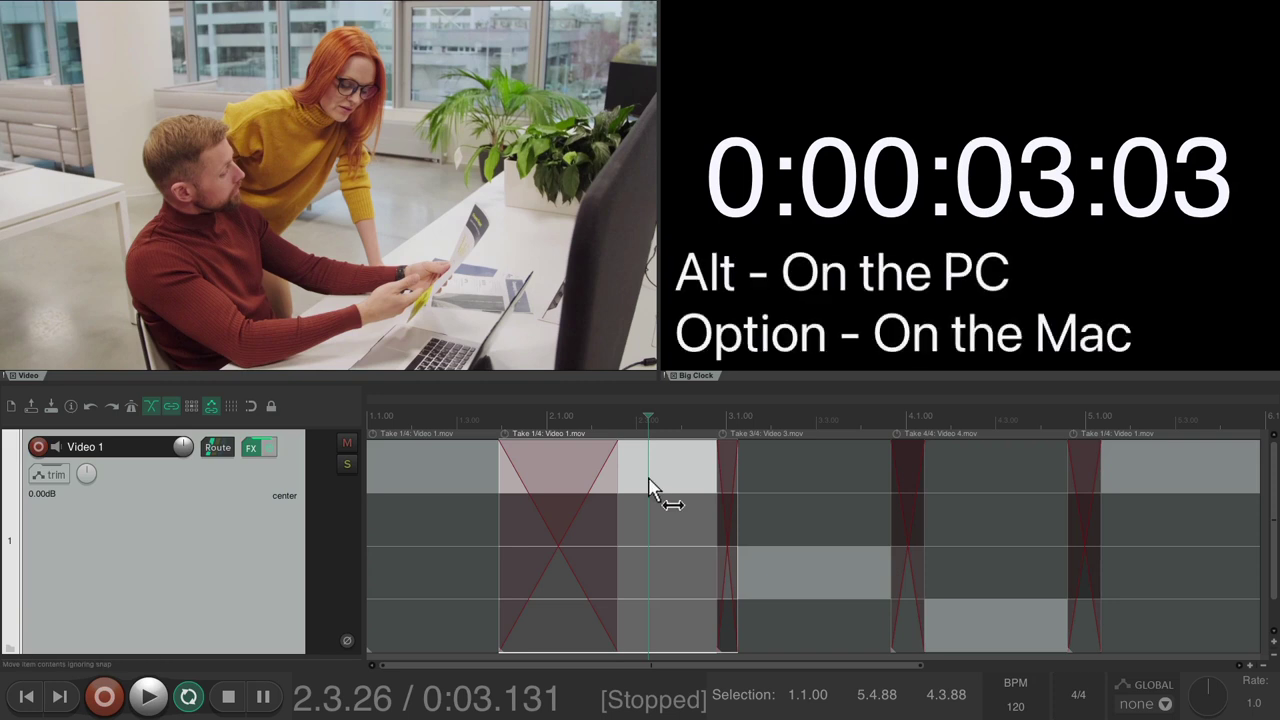
pyautogui.moveTo(657, 477); pyautogui.dragTo(803, 477)
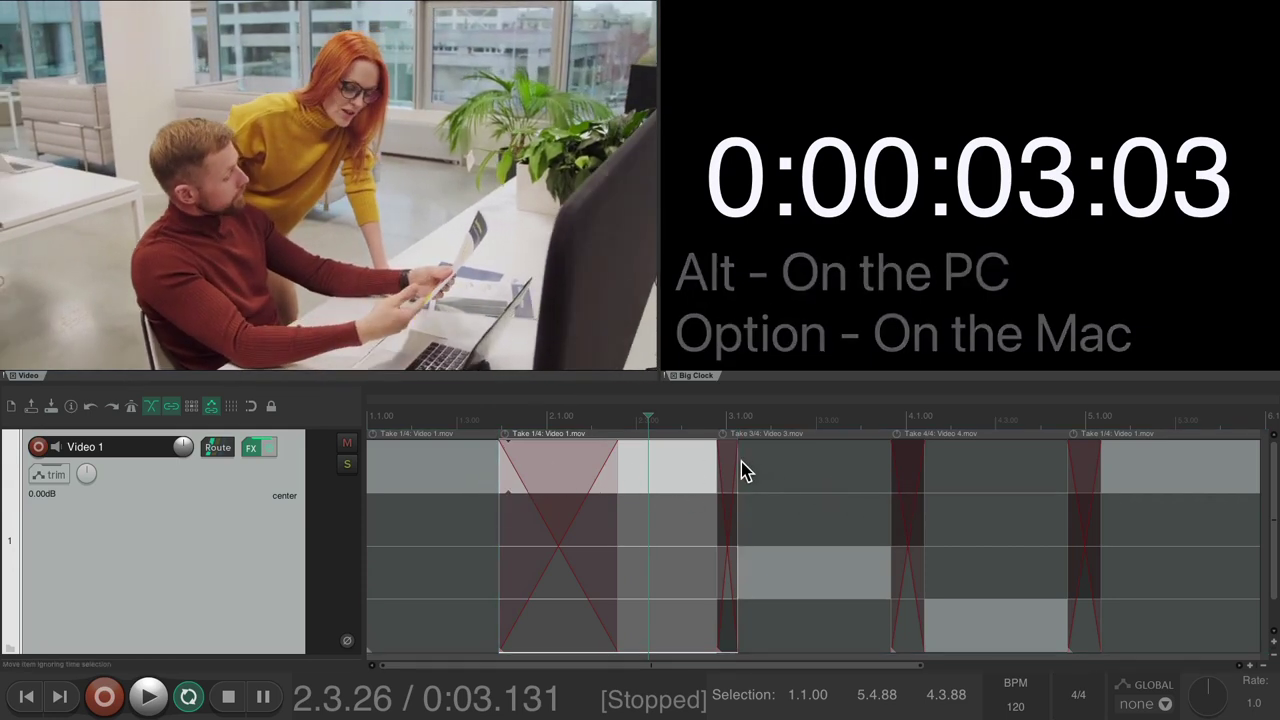